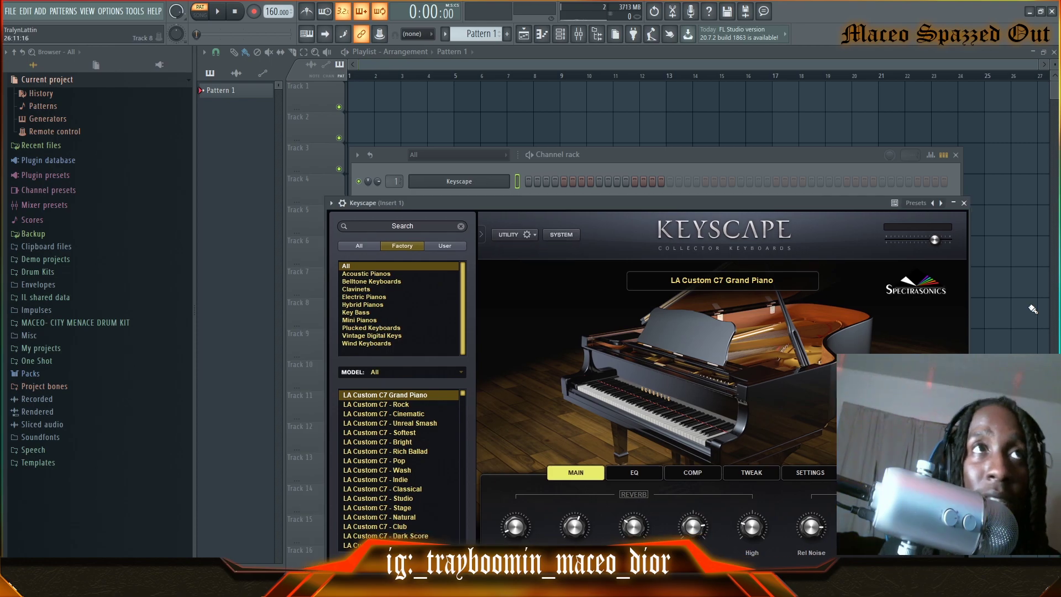
# Open the Keyscape piano roll and set its scale highlighting to root note A, Minor Natural (Aeolian)
pyautogui.press('F7')
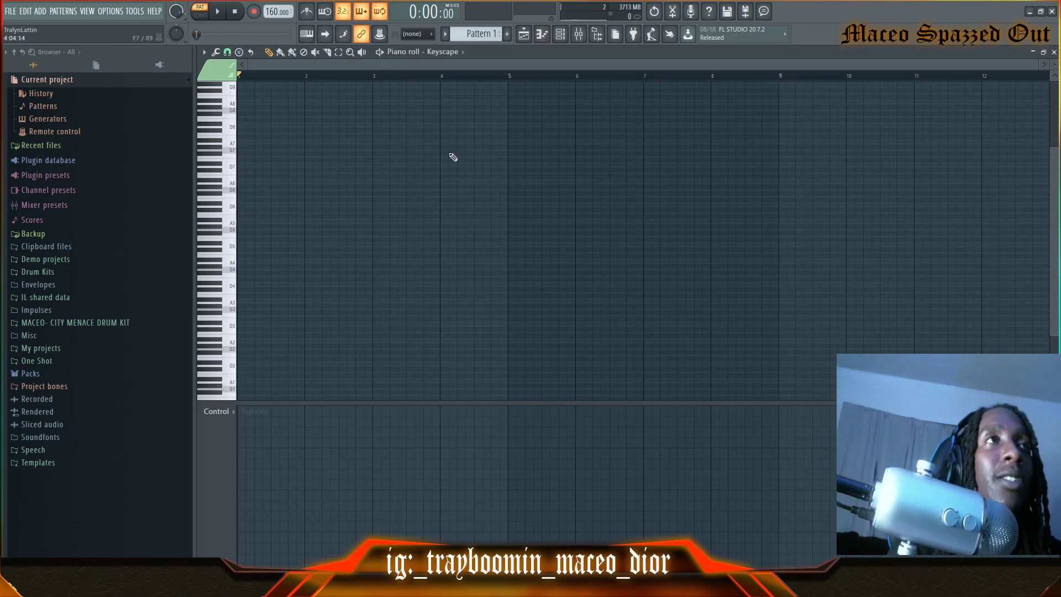
pyautogui.moveTo(1056, 64); pyautogui.dragTo(1056, 59)
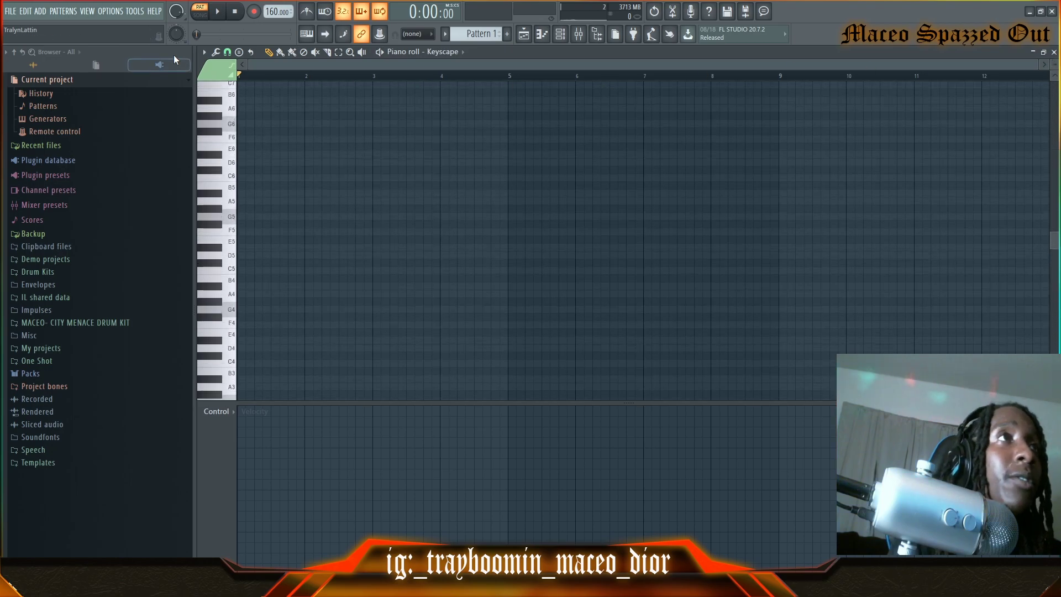
pyautogui.click(205, 52)
pyautogui.moveTo(219, 118)
pyautogui.moveTo(314, 127)
pyautogui.click(395, 231)
pyautogui.click(206, 53)
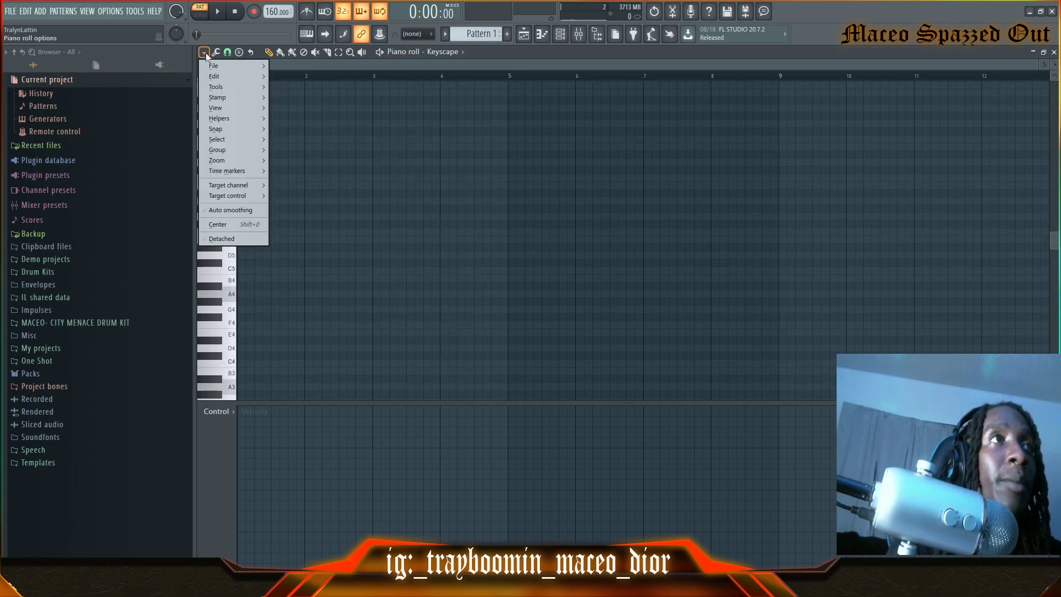
pyautogui.moveTo(233, 118)
pyautogui.moveTo(311, 128)
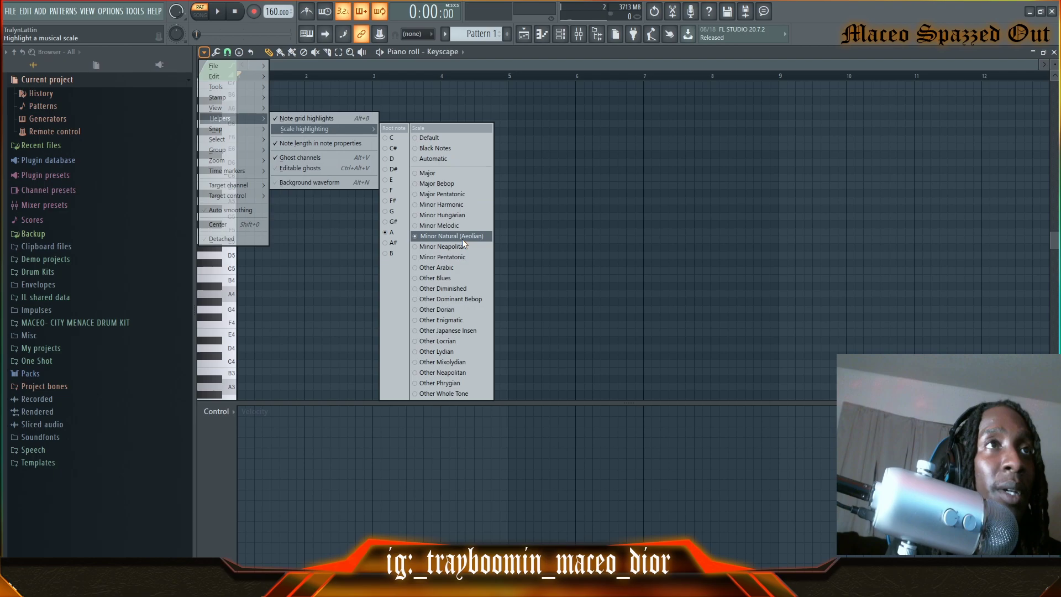
pyautogui.click(314, 67)
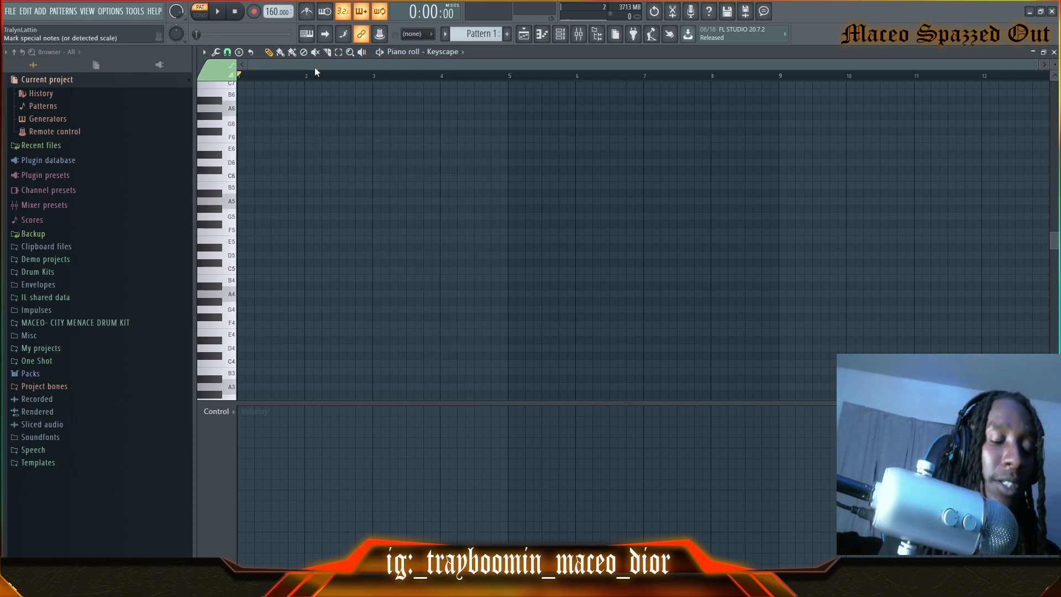
# Build a chord of one-bar notes in bar 1 from A4, C5 and F5
pyautogui.scroll(-1, 391, 274)
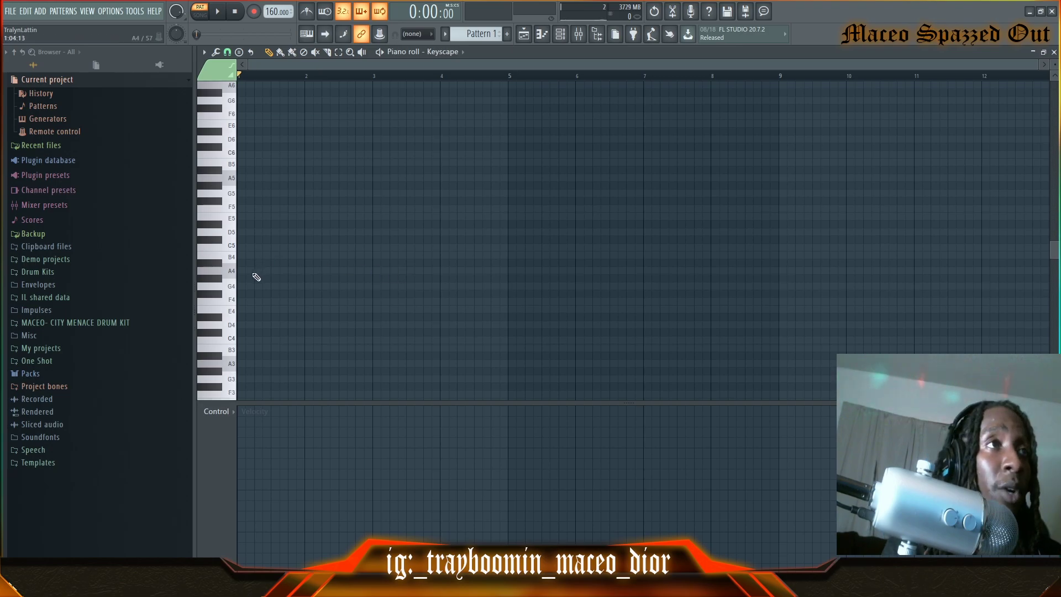
pyautogui.click(289, 277)
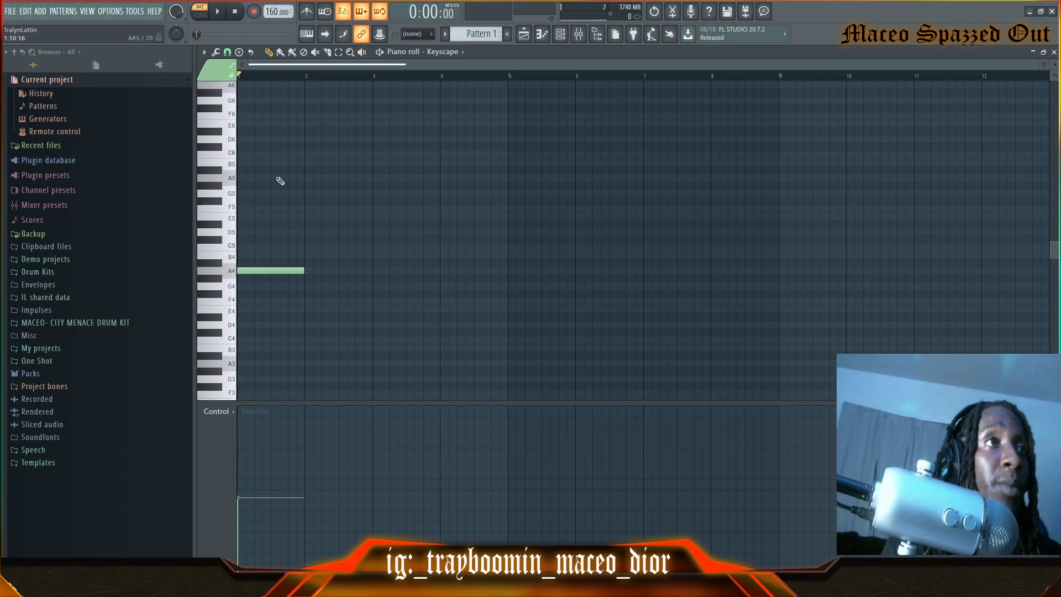
pyautogui.click(260, 247)
pyautogui.click(257, 209)
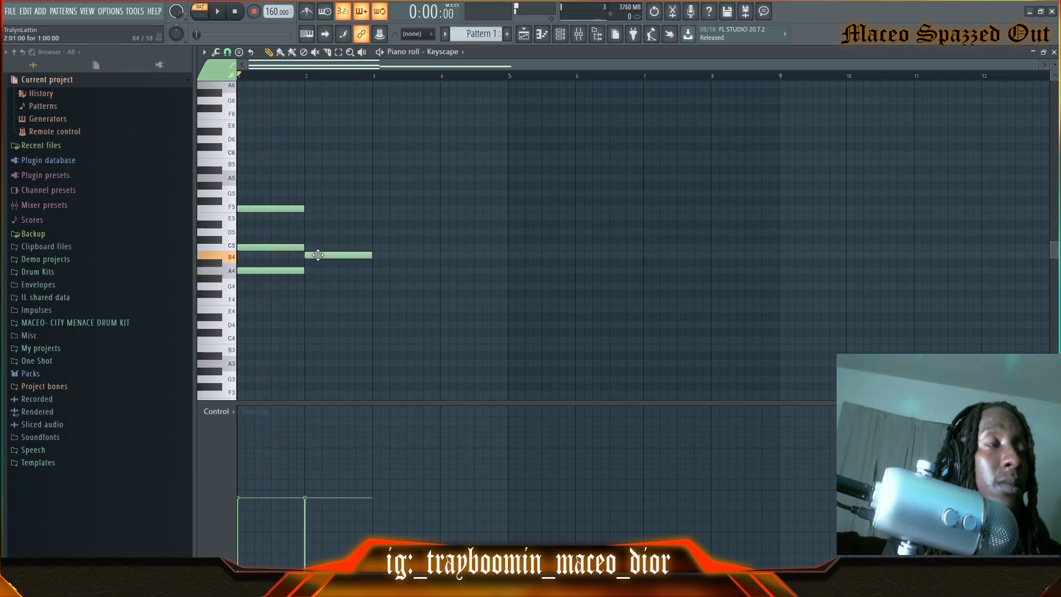
# Build a chord of one-bar notes in bar 2 from B4, D5 and G5, and play the pattern
pyautogui.click(309, 232)
pyautogui.click(312, 193)
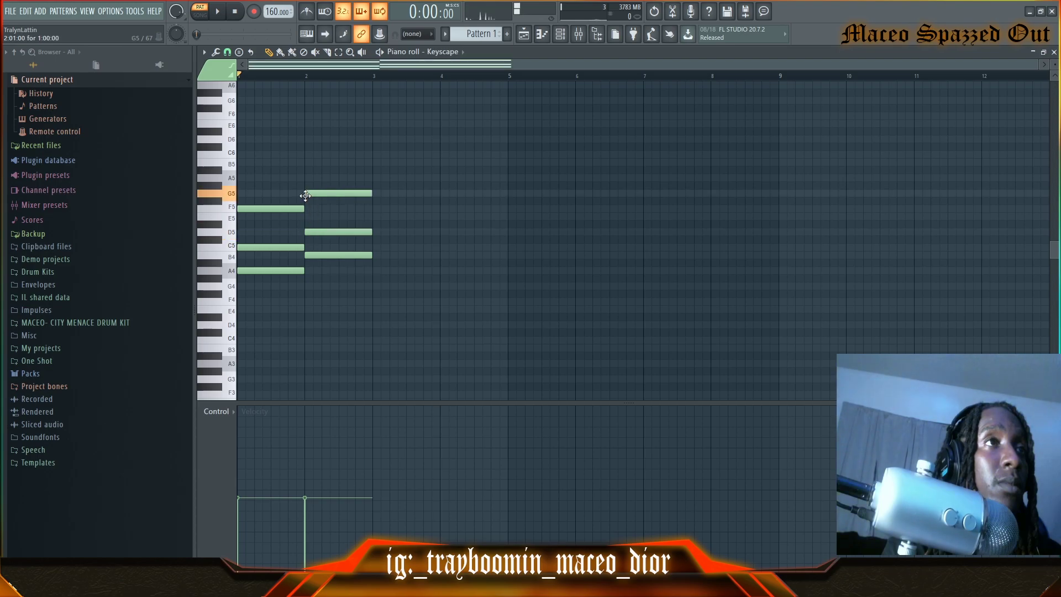
pyautogui.press('space')
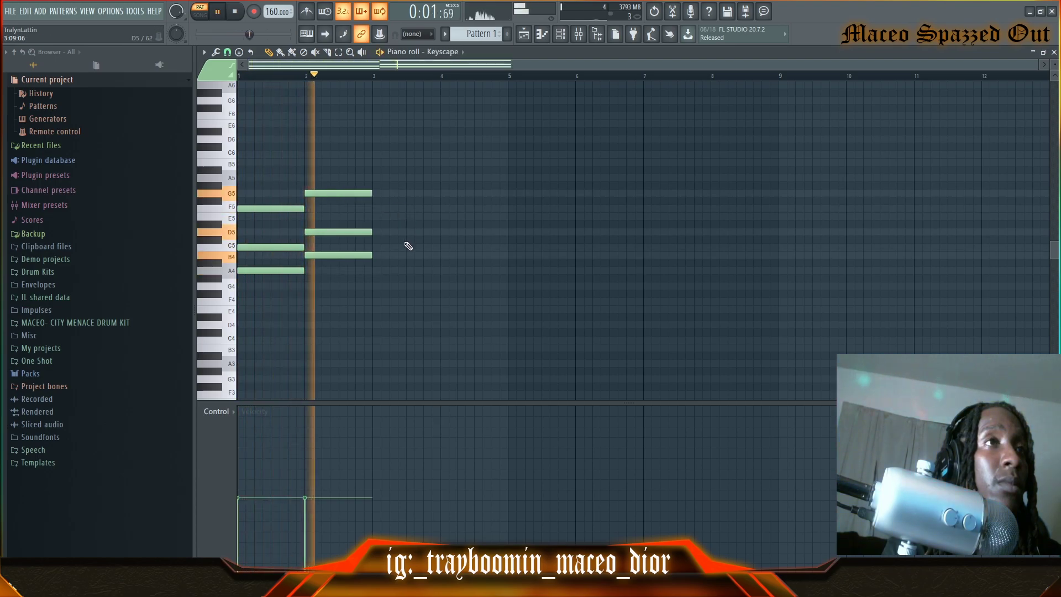
# Add a bar 3 chord of one-bar notes C5, E5 and A5, auditioning the pattern along the way
pyautogui.click(408, 246)
pyautogui.press('space')
pyautogui.click(381, 216)
pyautogui.press('space')
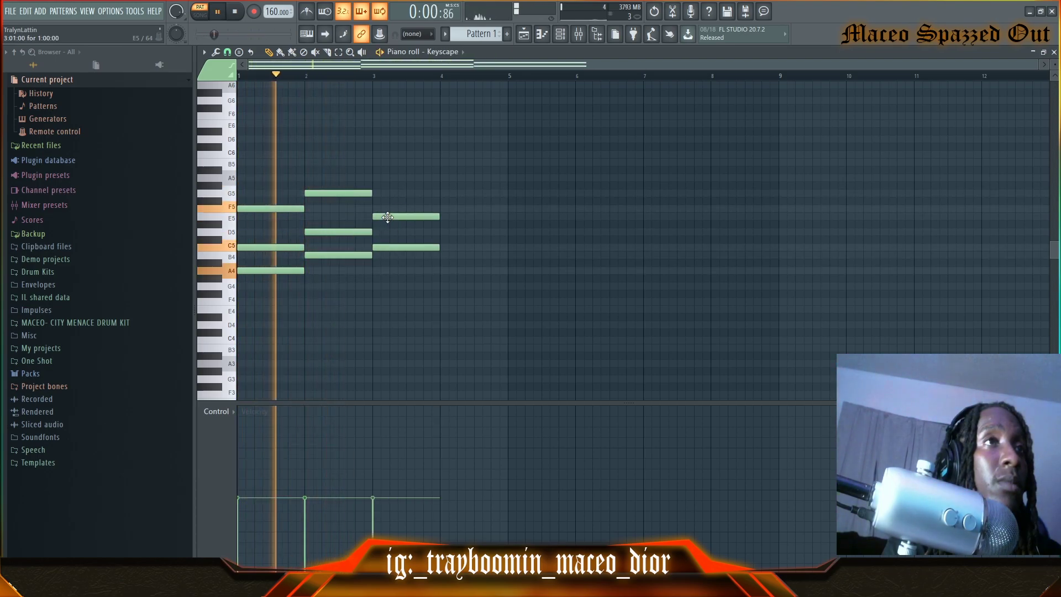
pyautogui.click(381, 177)
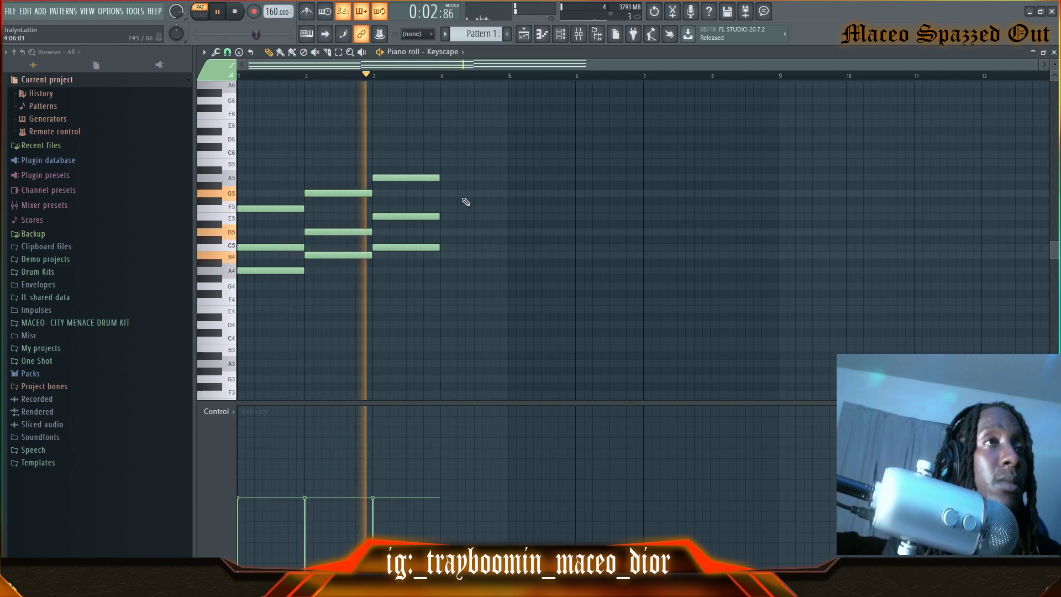
pyautogui.press('space')
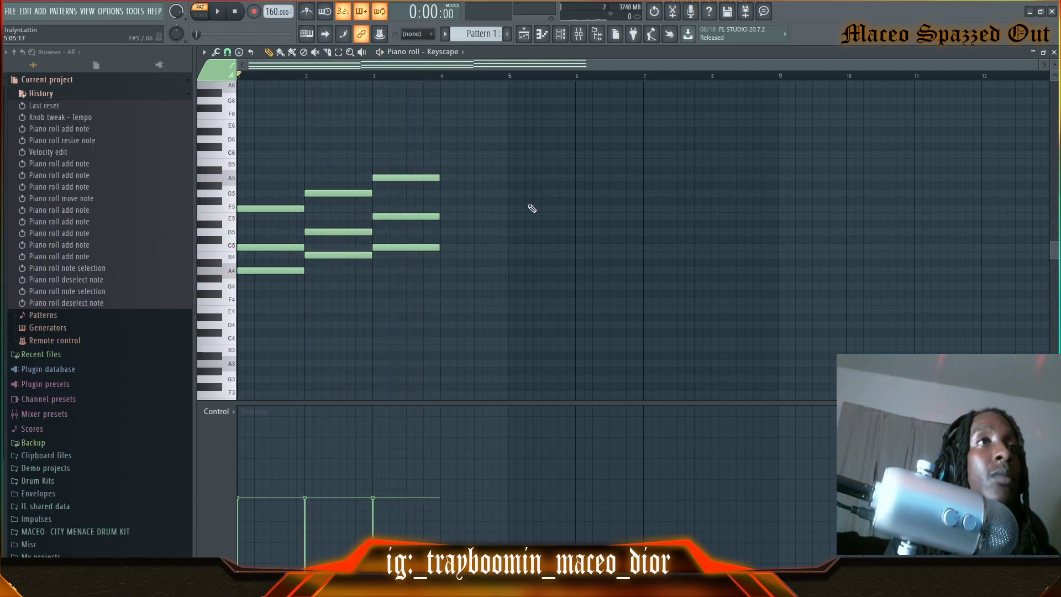
# Add a chord in bar 4 from the notes G4, B4 and D5
pyautogui.press('space')
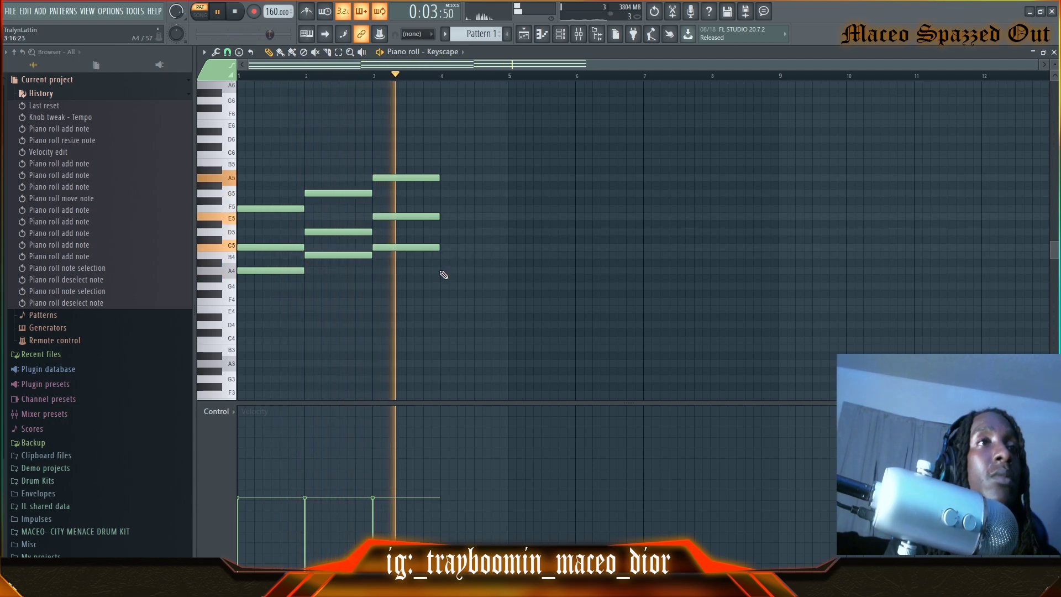
pyautogui.click(457, 271)
pyautogui.press('space')
pyautogui.moveTo(458, 271); pyautogui.dragTo(503, 286)
pyautogui.click(447, 255)
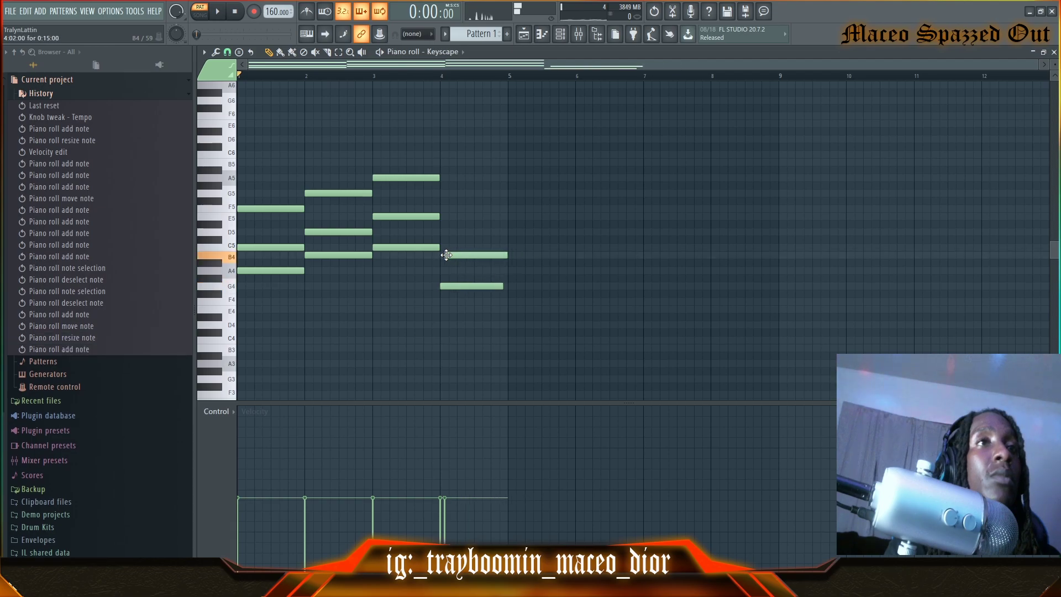
pyautogui.click(442, 231)
# Resize the bar 4 notes so they end exactly at bar 5, and play back the four chords
pyautogui.moveTo(502, 254); pyautogui.dragTo(507, 287)
pyautogui.press('space')
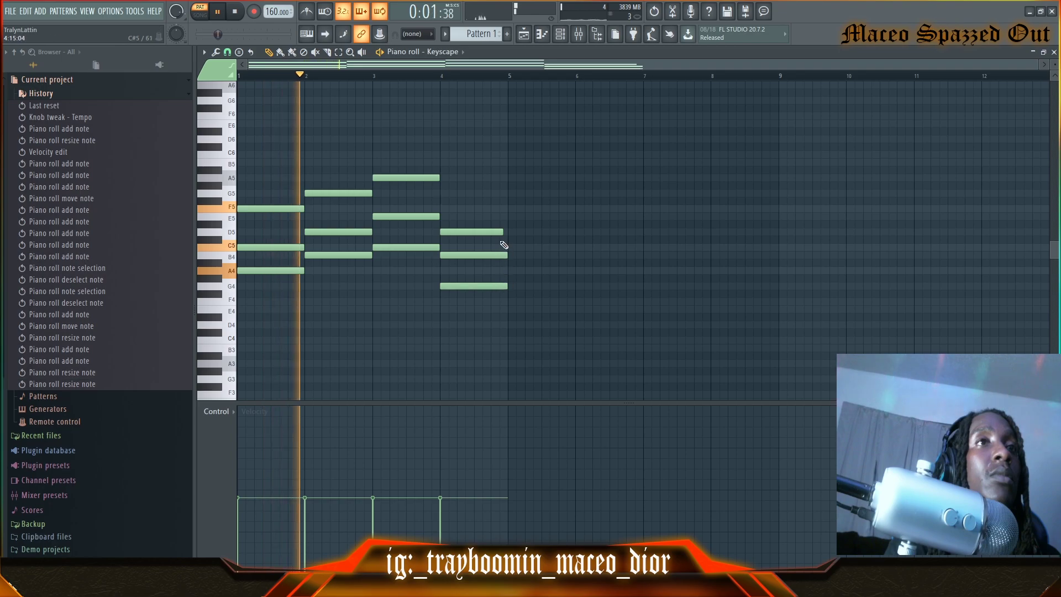
pyautogui.moveTo(501, 232); pyautogui.dragTo(507, 232)
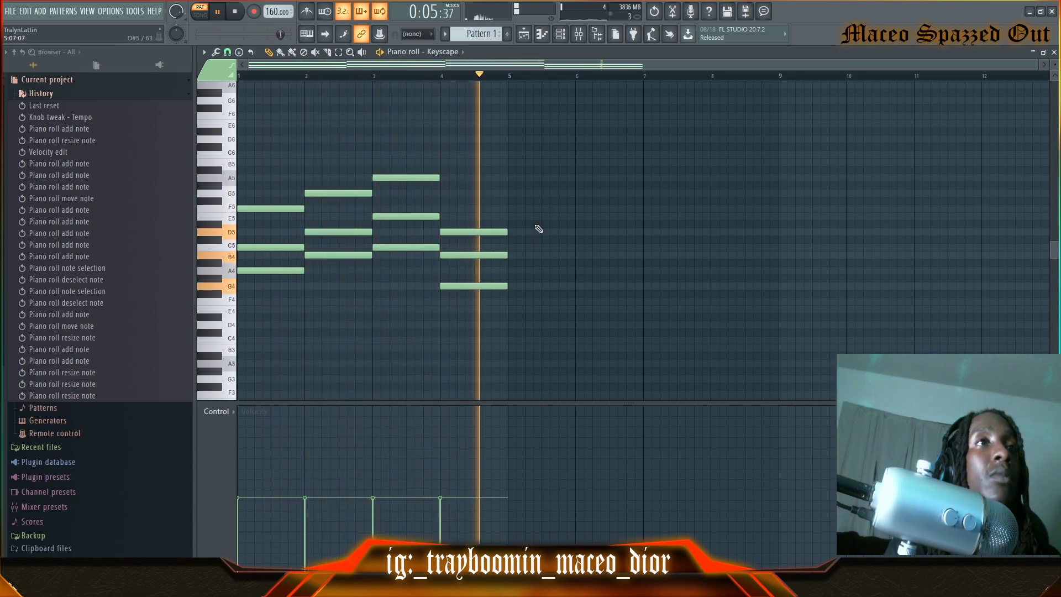
pyautogui.press('space')
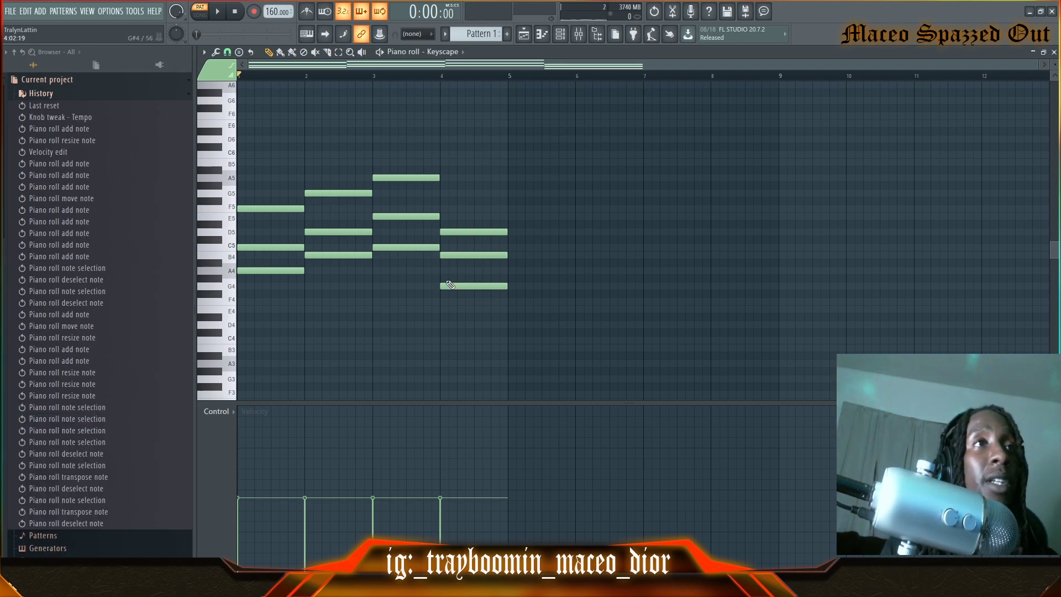
# Copy the lowest note of each of the four chords one octave down as a bass line and play it
pyautogui.moveTo(408, 234); pyautogui.dragTo(332, 273)
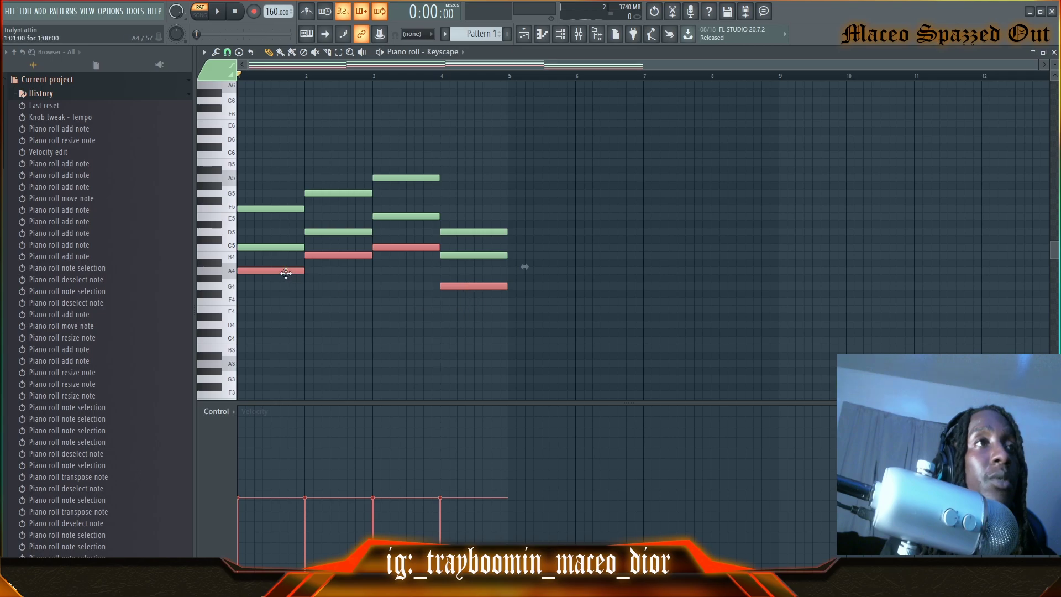
pyautogui.hotkey('ctrl', 'Down')
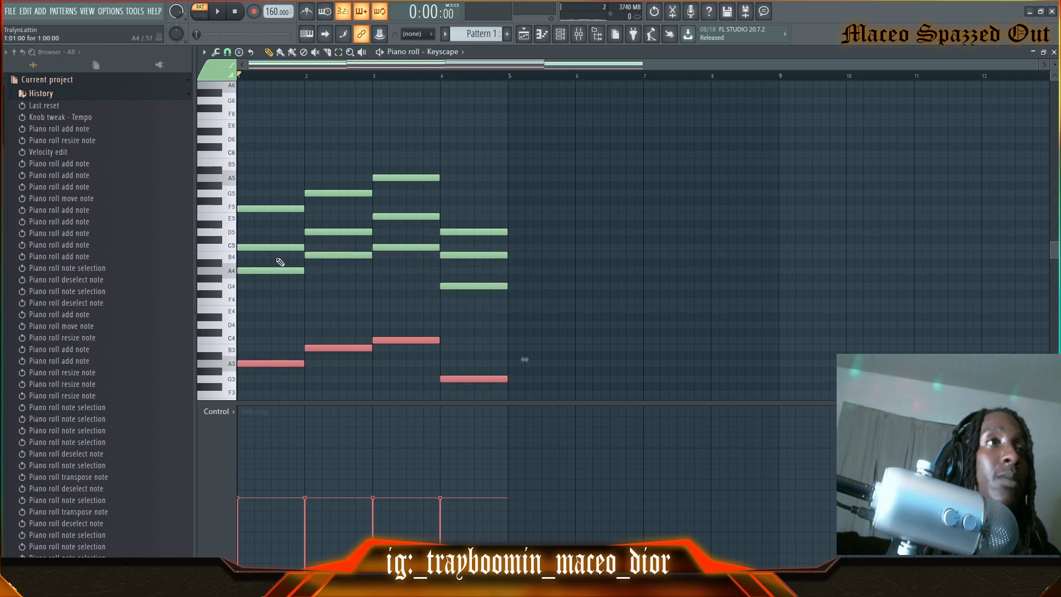
pyautogui.press('space')
pyautogui.keyDown('ctrl'); pyautogui.click(607, 203); pyautogui.keyUp('ctrl')
pyautogui.scroll(-1, 594, 202)
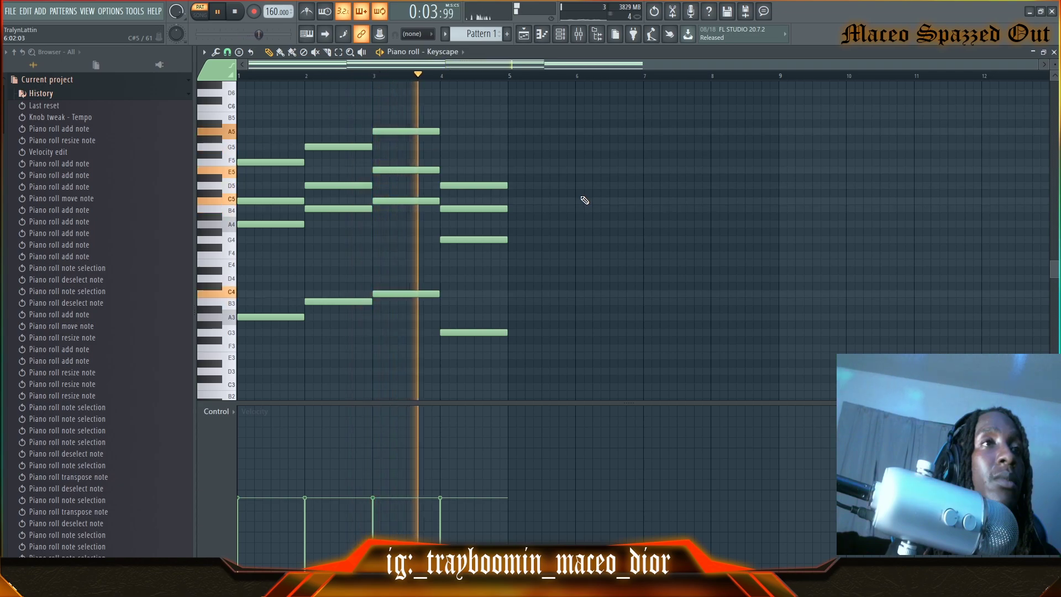
pyautogui.press('space')
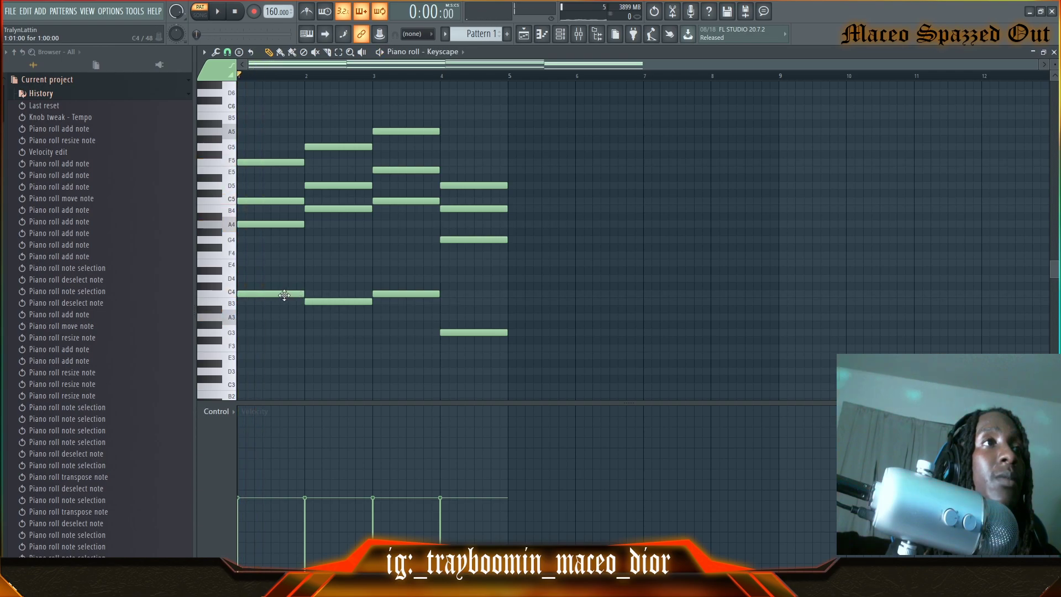
# Change the bass line to F3, G3, A3 and E3 across bars 1 to 4, removing the extra B3 in bar 2
pyautogui.moveTo(272, 293); pyautogui.dragTo(271, 347)
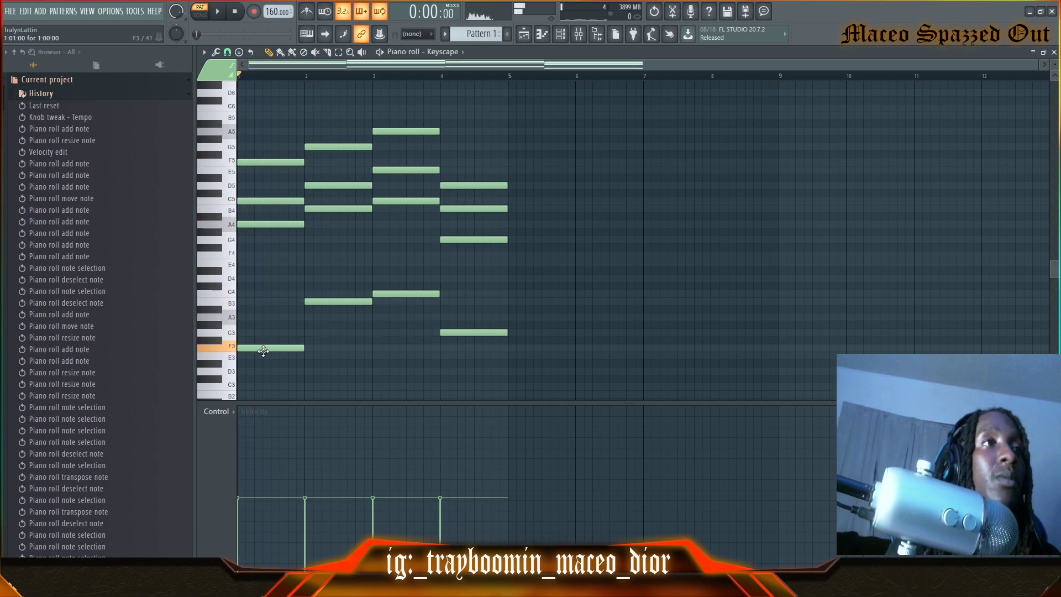
pyautogui.click(315, 307)
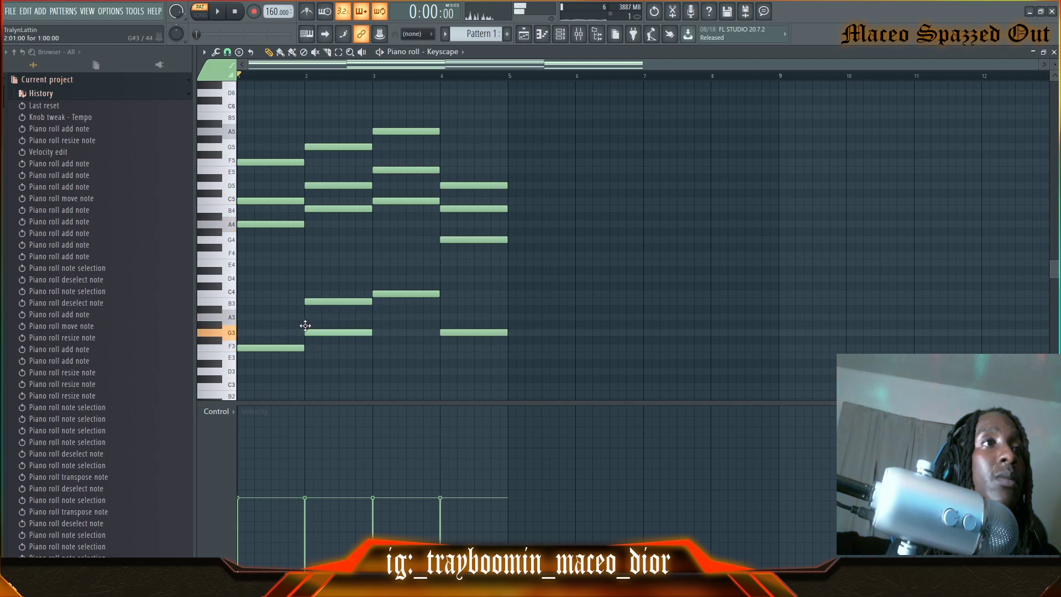
pyautogui.press('space')
pyautogui.rightClick(343, 301)
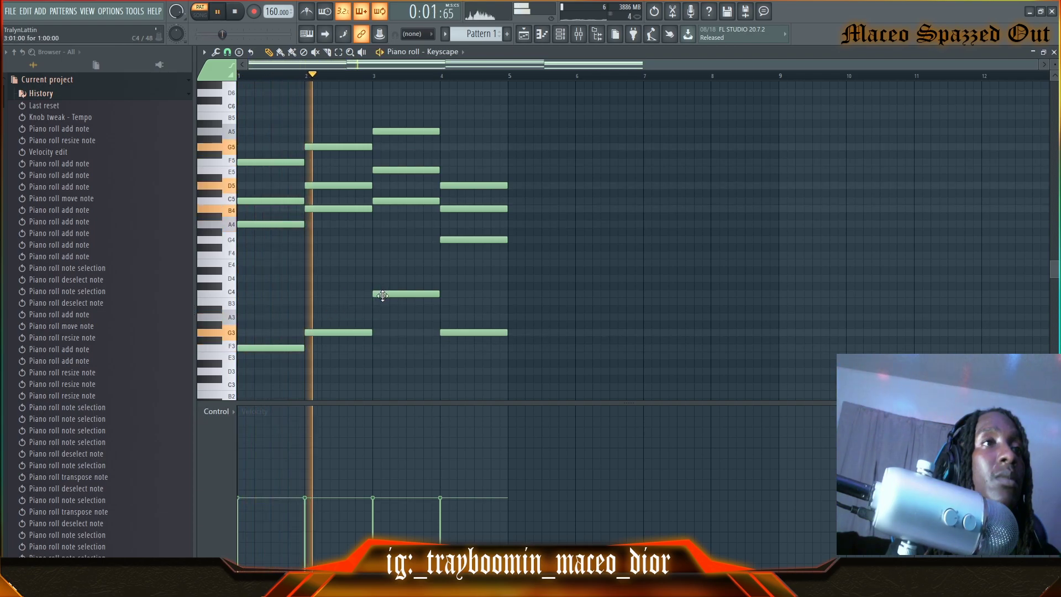
pyautogui.moveTo(382, 295); pyautogui.dragTo(382, 317)
pyautogui.moveTo(449, 334); pyautogui.dragTo(450, 359)
pyautogui.press('space')
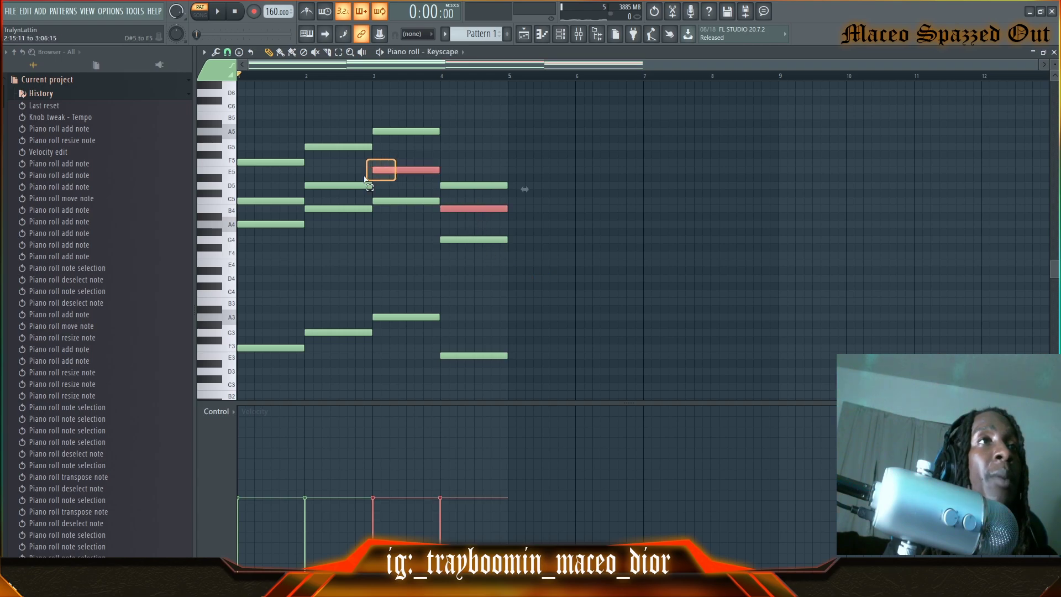
# Raise the selected middle chord notes one octave to C6, D6, E6 and B5, play the result and deselect them
pyautogui.hotkey('ctrl', 'Up')
pyautogui.press('space')
pyautogui.scroll(3, 415, 199)
pyautogui.scroll(-1, 547, 221)
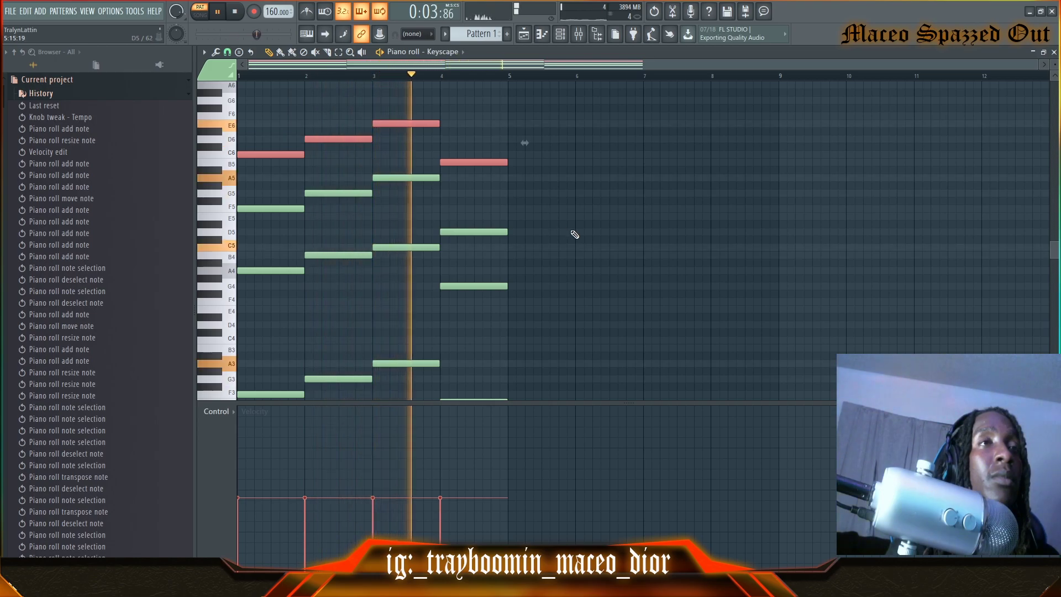
pyautogui.scroll(-1, 575, 235)
pyautogui.press('space')
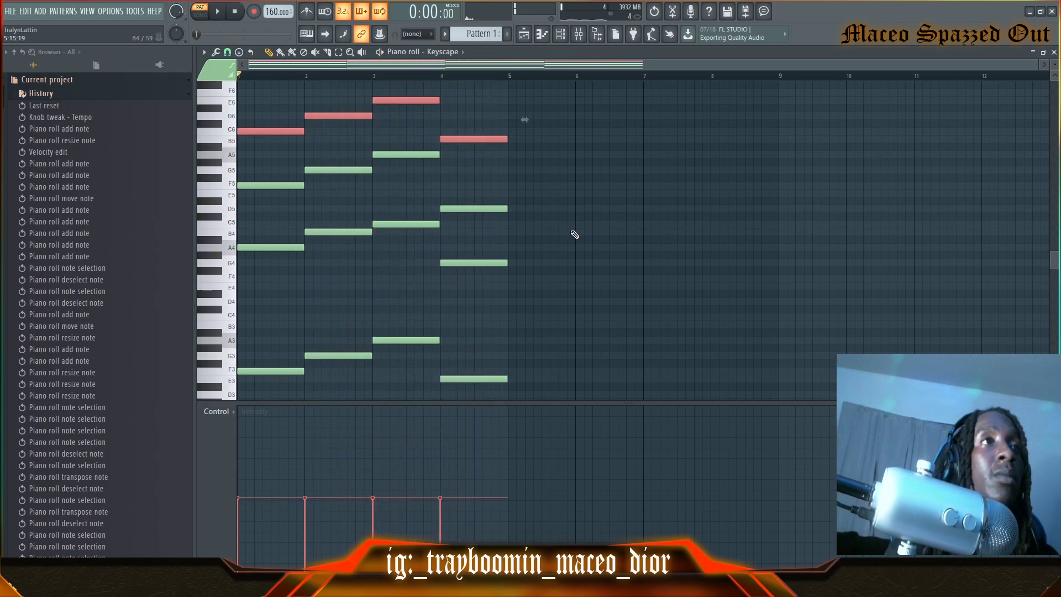
pyautogui.hotkey('ctrl', 'd')
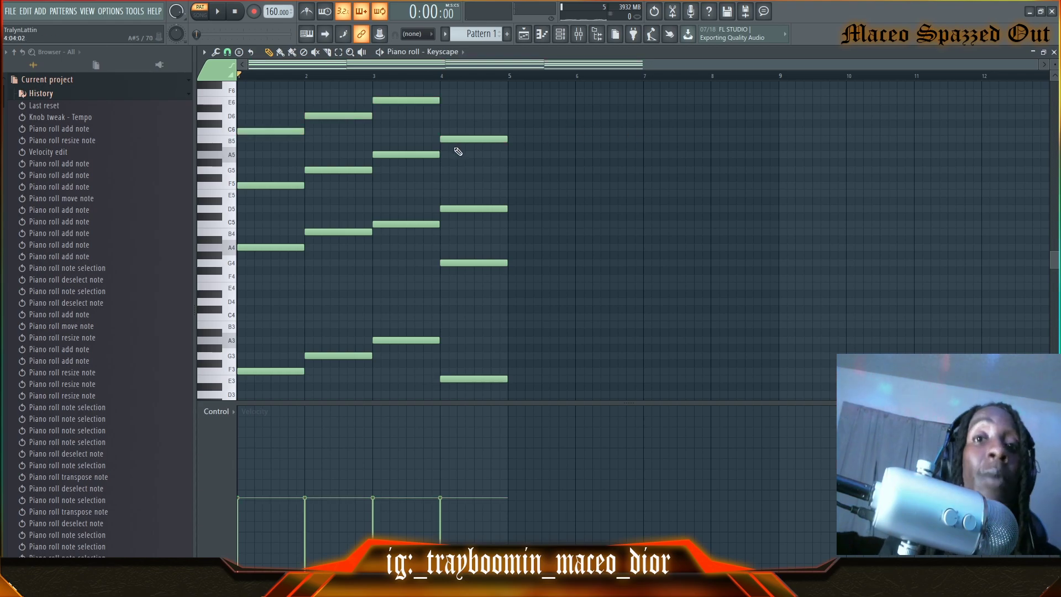
pyautogui.scroll(2, 316, 86)
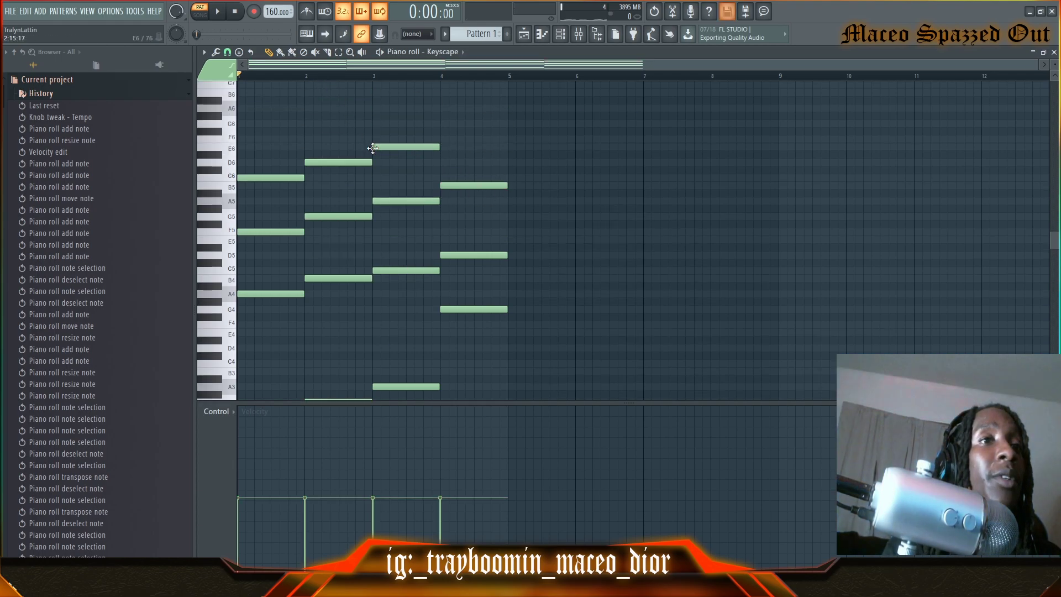
pyautogui.scroll(-1, 607, 295)
pyautogui.hotkey('ctrl', 'a')
pyautogui.scroll(-6, 523, 209)
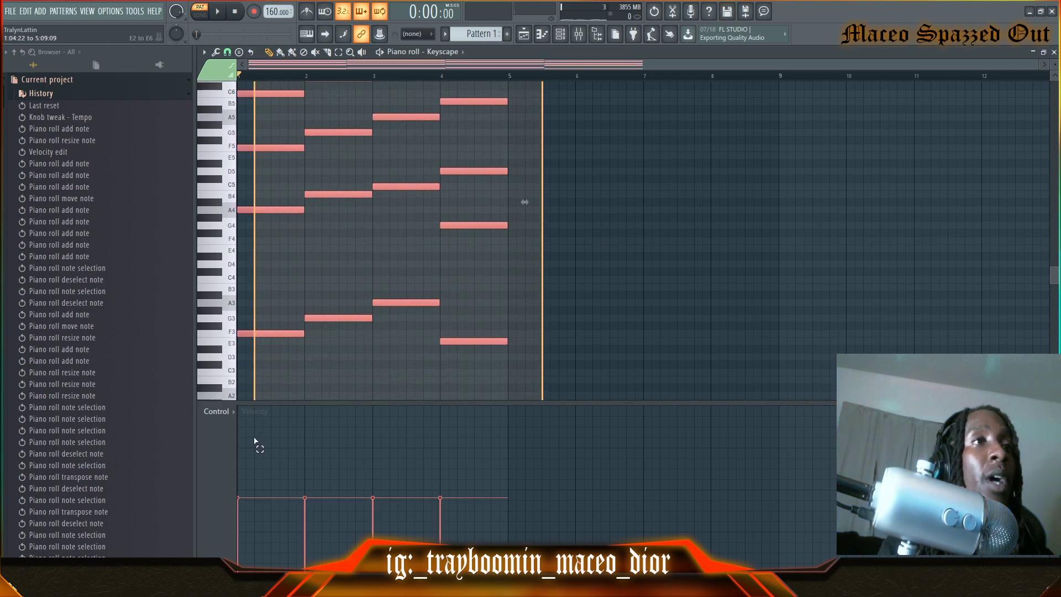
# Add one-bar melody notes in bar 1, E5 starting at step 7 and D5 at step 11, auditioning their placement
pyautogui.scroll(3, 414, 353)
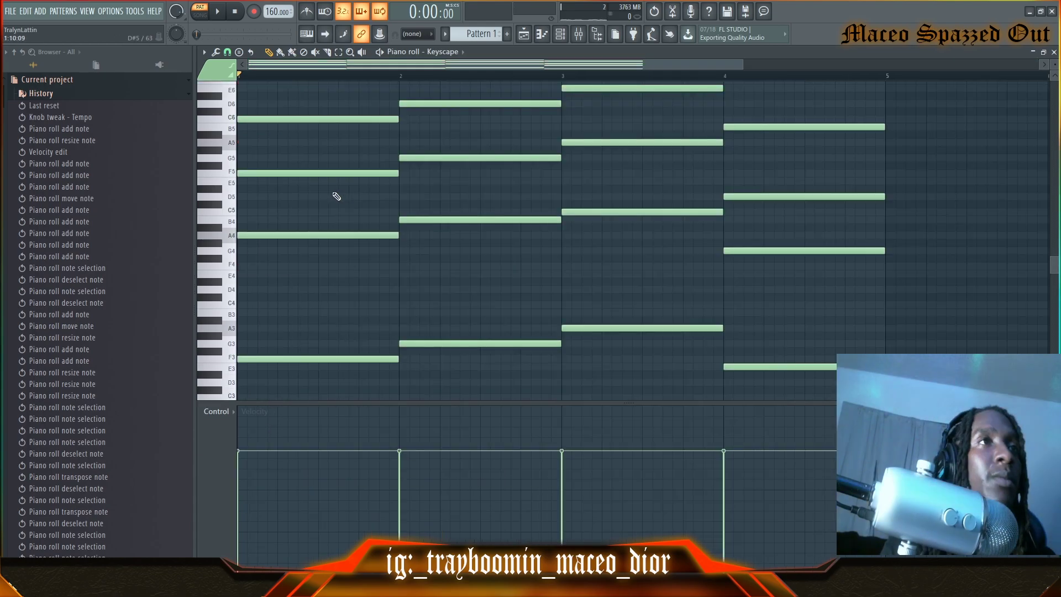
pyautogui.press('space')
pyautogui.moveTo(320, 180)
pyautogui.mouseDown()
pyautogui.moveTo(320, 167)
pyautogui.moveTo(385, 182)
pyautogui.mouseUp()
pyautogui.press('space')
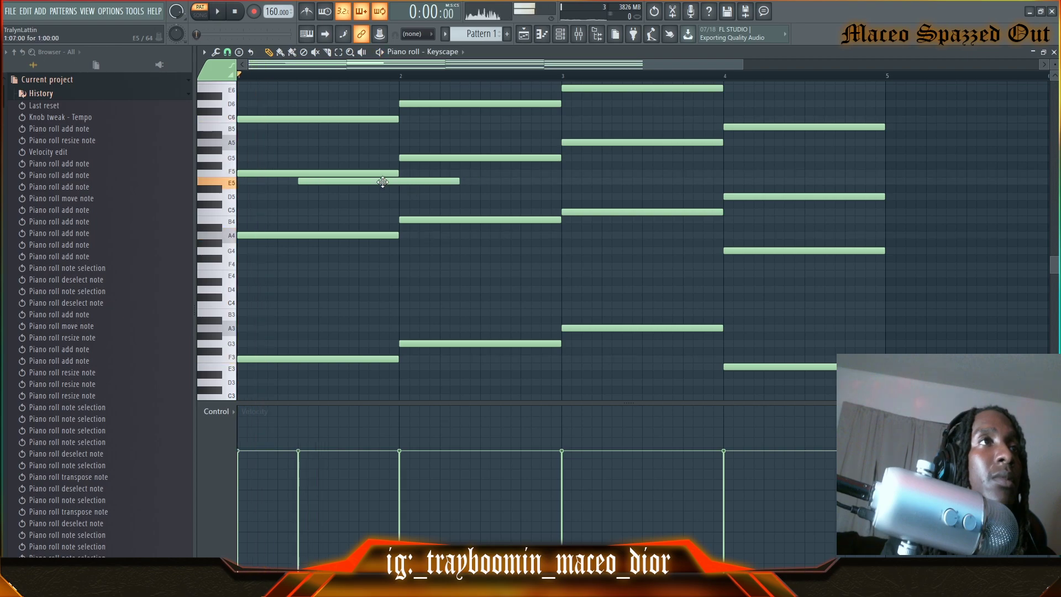
pyautogui.press('space')
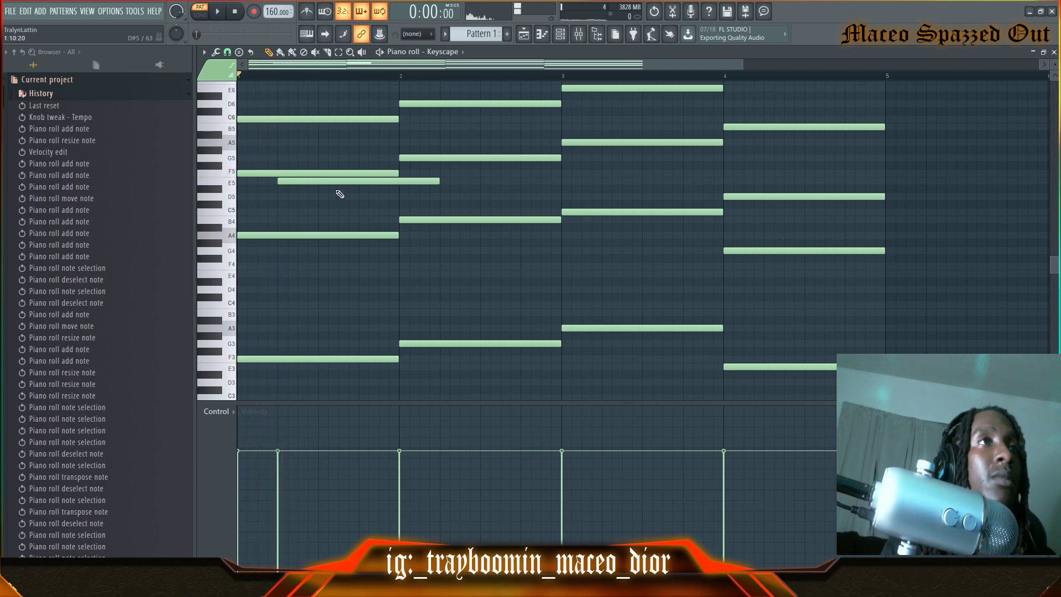
pyautogui.press('space')
pyautogui.moveTo(316, 182); pyautogui.dragTo(337, 182)
pyautogui.press('space')
pyautogui.click(339, 197)
pyautogui.press('space')
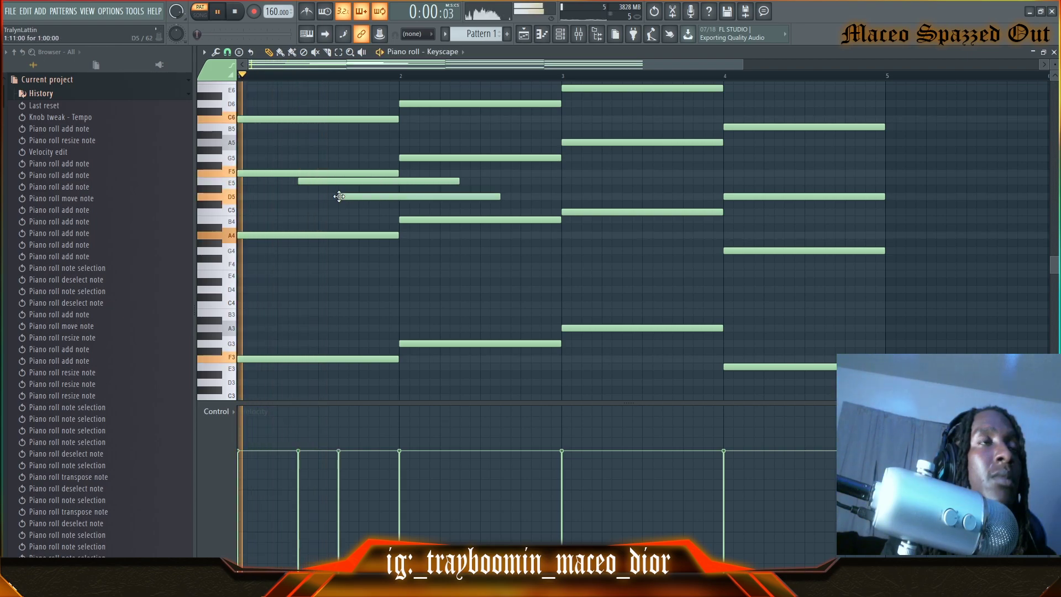
# Replay the pattern and shift the D5 melody note in bar 1 so it starts at step 13
pyautogui.press('space')
pyautogui.press('space')
pyautogui.moveTo(394, 198); pyautogui.dragTo(418, 198)
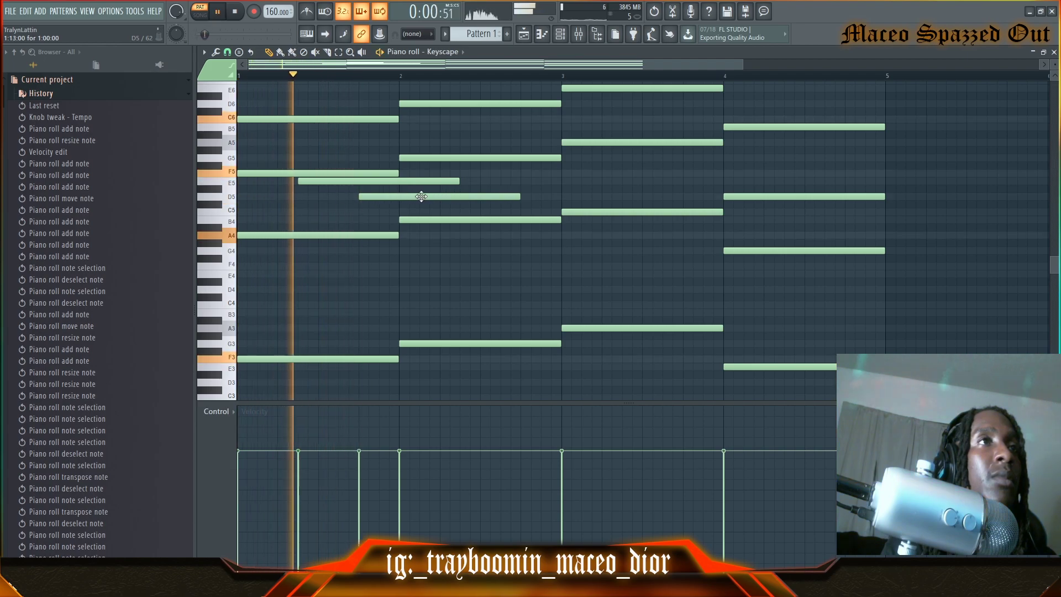
pyautogui.press('space')
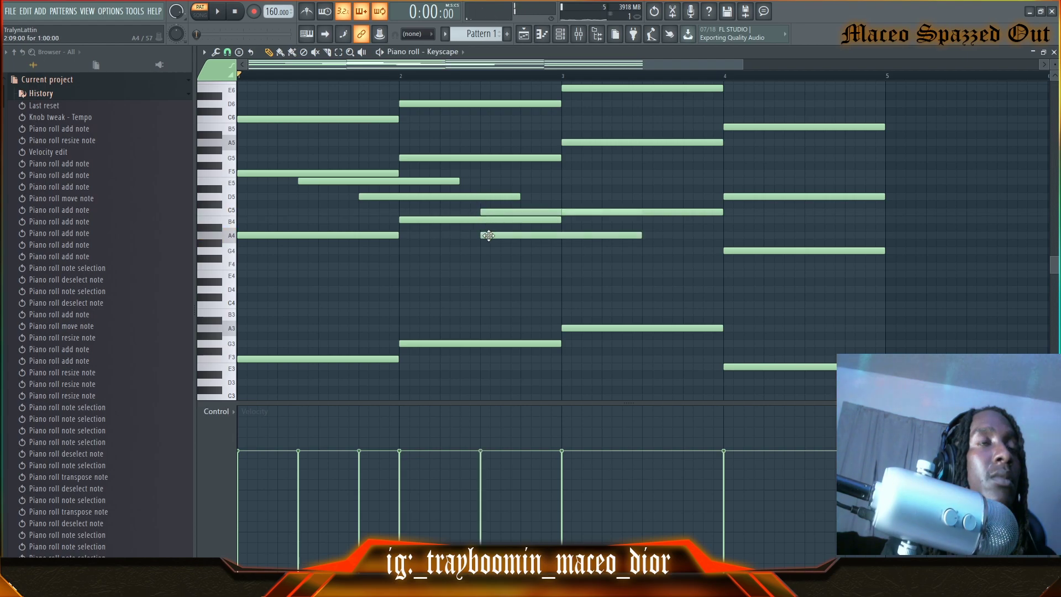
# Add melody notes B4 at step 9 and C5 at step 13 of bar 2, and repeat the two-bar melody in bars 3 and 4
pyautogui.moveTo(483, 220); pyautogui.dragTo(487, 221)
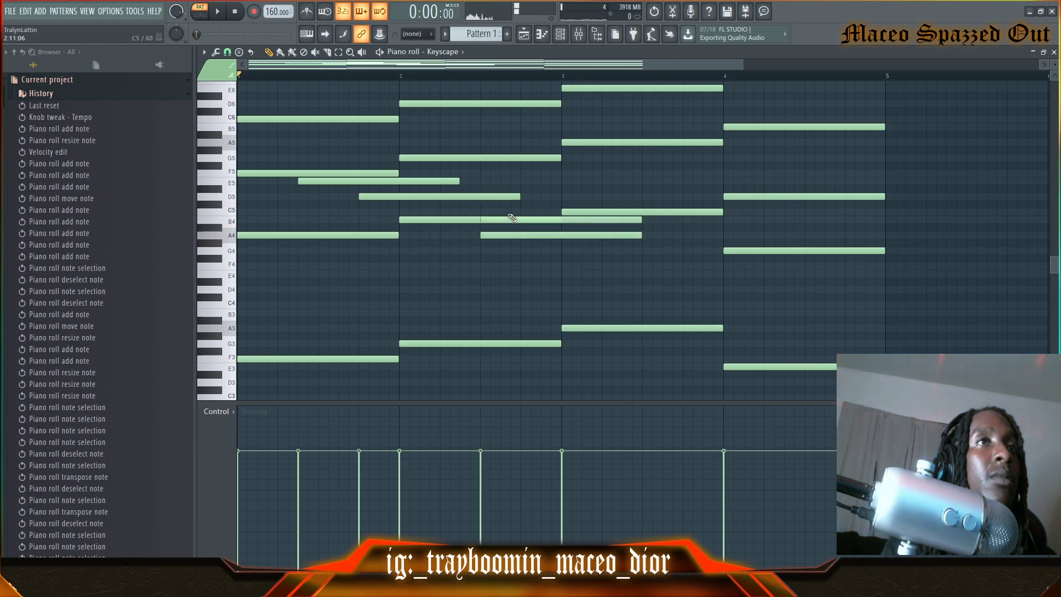
pyautogui.press('space')
pyautogui.moveTo(640, 220); pyautogui.dragTo(556, 209)
pyautogui.press('space')
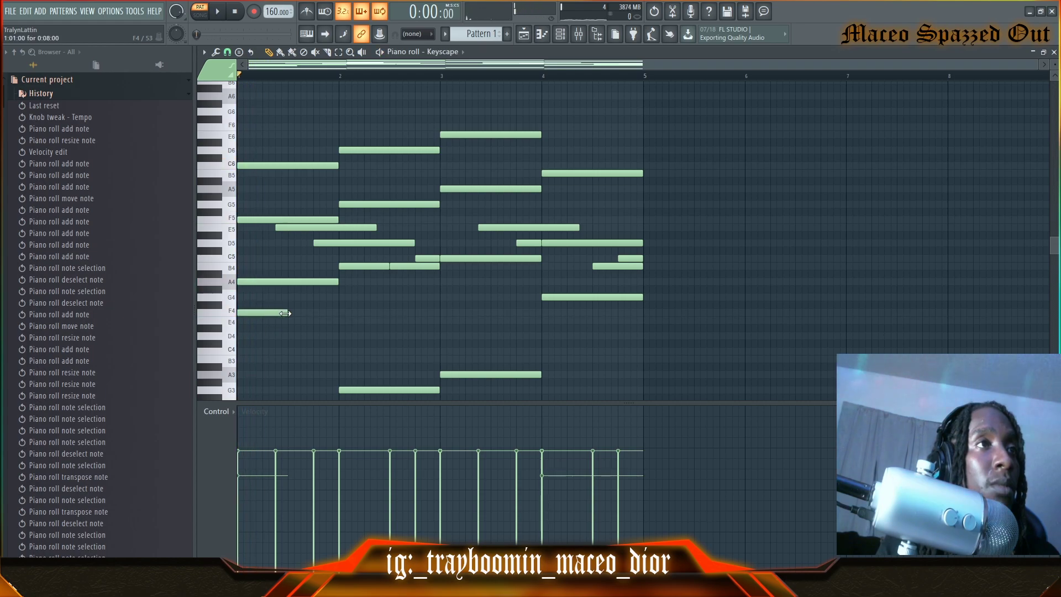
# Start a lower line in bar 1 with F4 cut to half a bar and E4 at step 9, and play it
pyautogui.press('space')
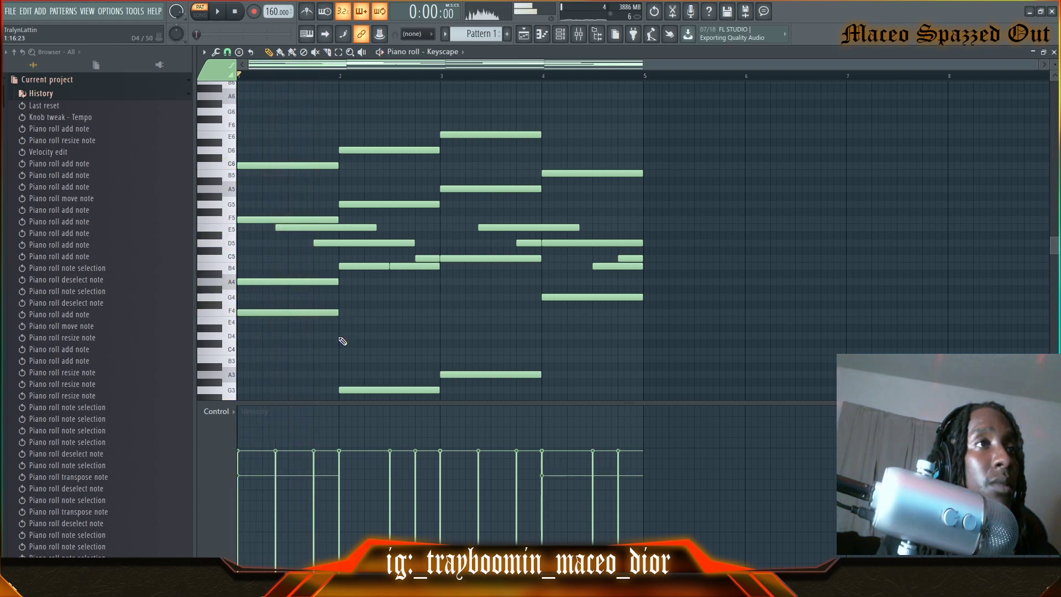
pyautogui.moveTo(288, 333); pyautogui.dragTo(288, 320)
pyautogui.press('space')
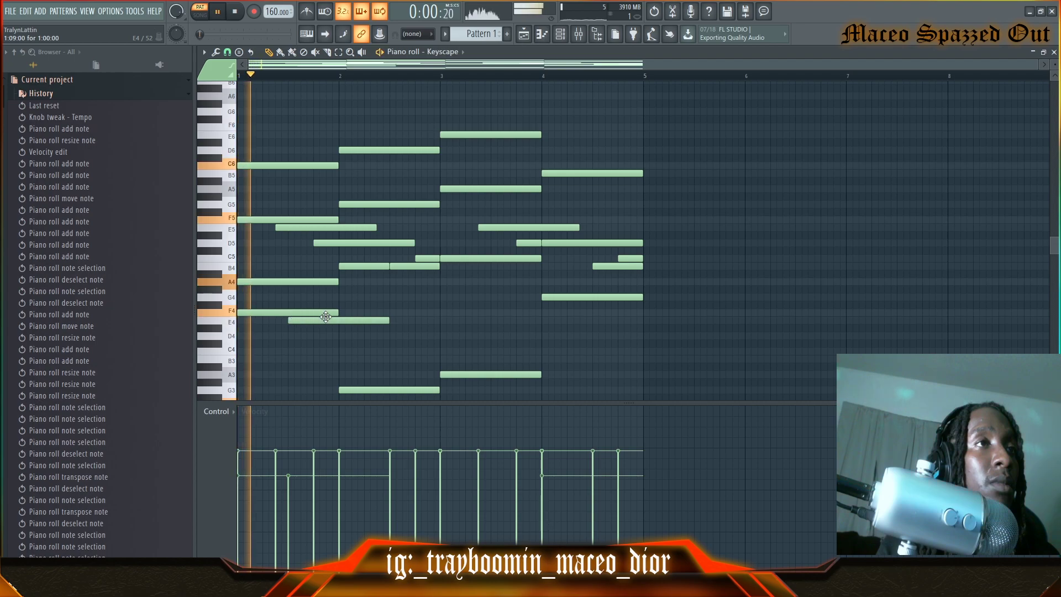
pyautogui.press('space')
pyautogui.press('space')
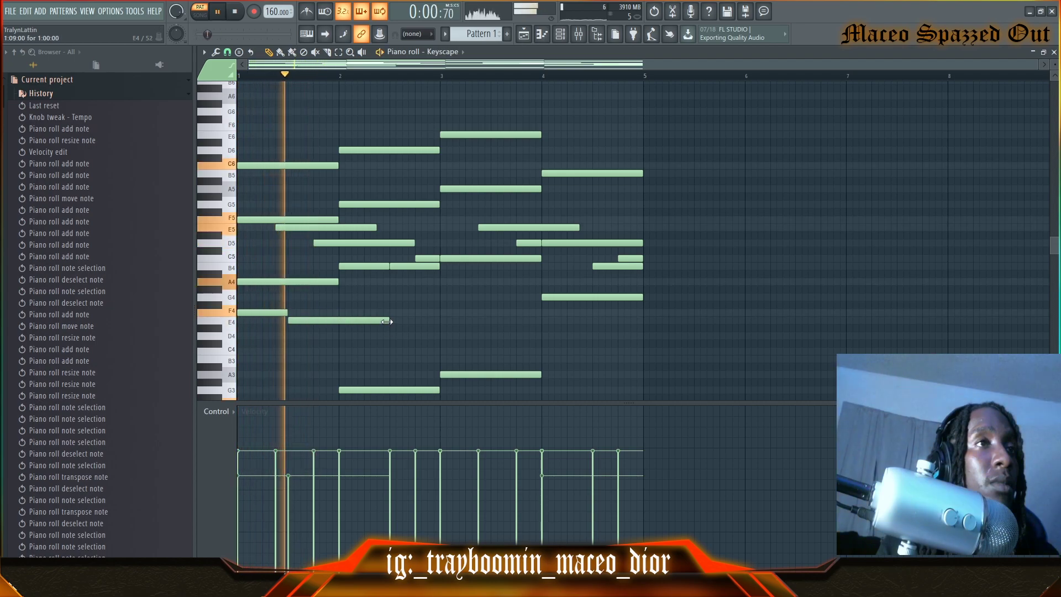
# Shorten the E4 to half a bar and continue the half-bar line with D4, C4, E4, F4, D4 and E4 through bar 4
pyautogui.moveTo(389, 321); pyautogui.dragTo(339, 329)
pyautogui.press('space')
pyautogui.click(340, 338)
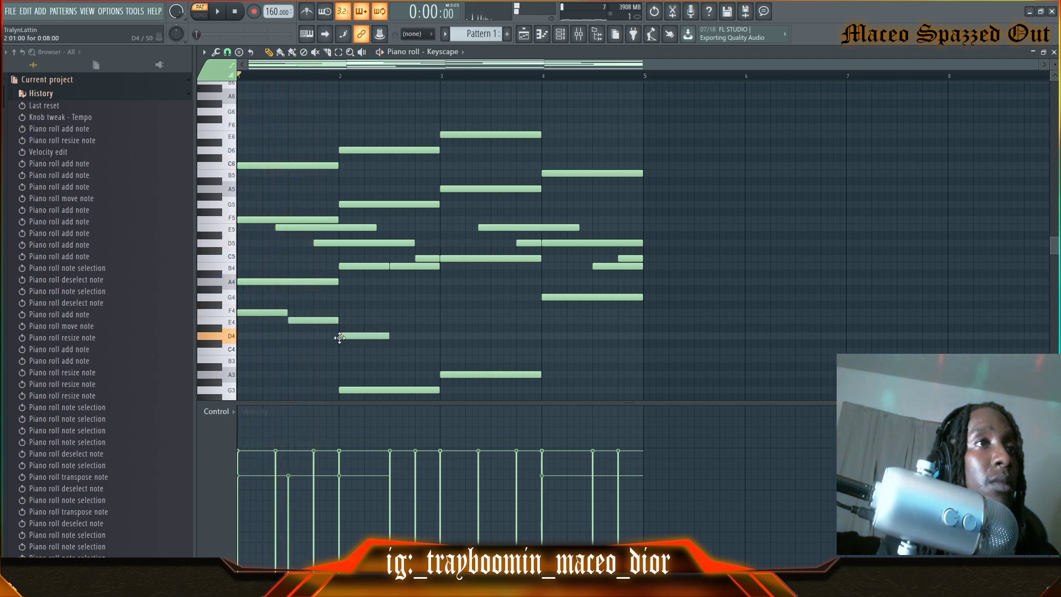
pyautogui.press('space')
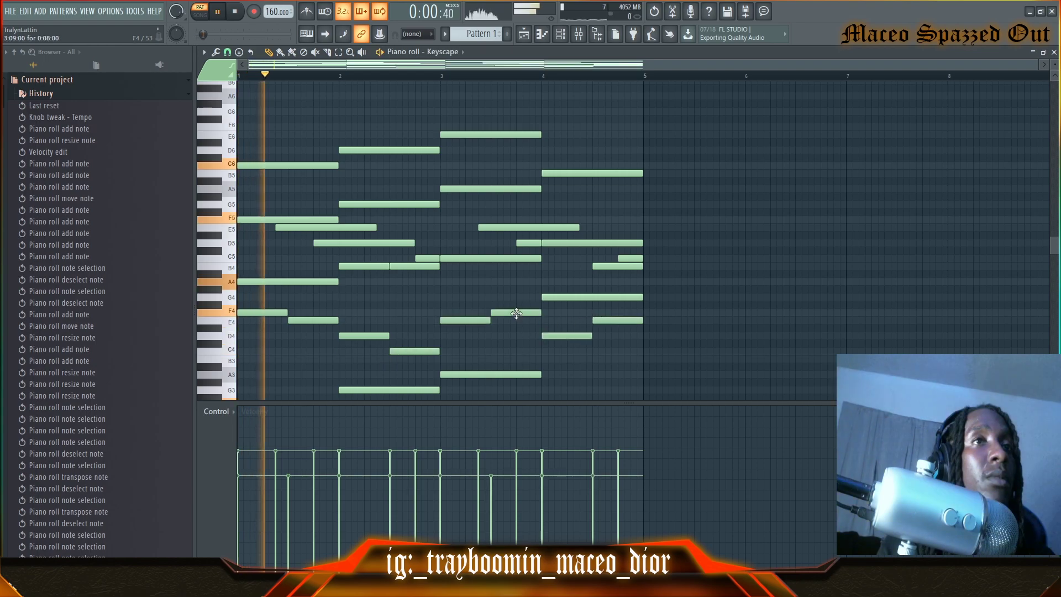
# Change the second half-bar note of bar 3 to D4 and the bar 4 pair to C4 and B3, playing the result
pyautogui.moveTo(516, 313); pyautogui.dragTo(517, 353)
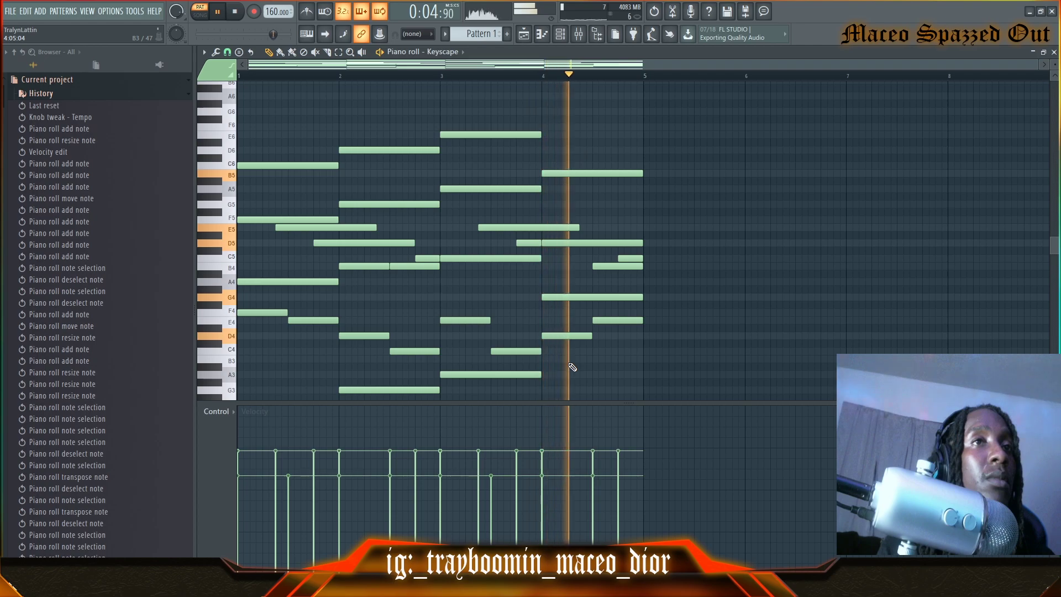
pyautogui.press('space')
pyautogui.moveTo(517, 354); pyautogui.dragTo(550, 353)
pyautogui.press('space')
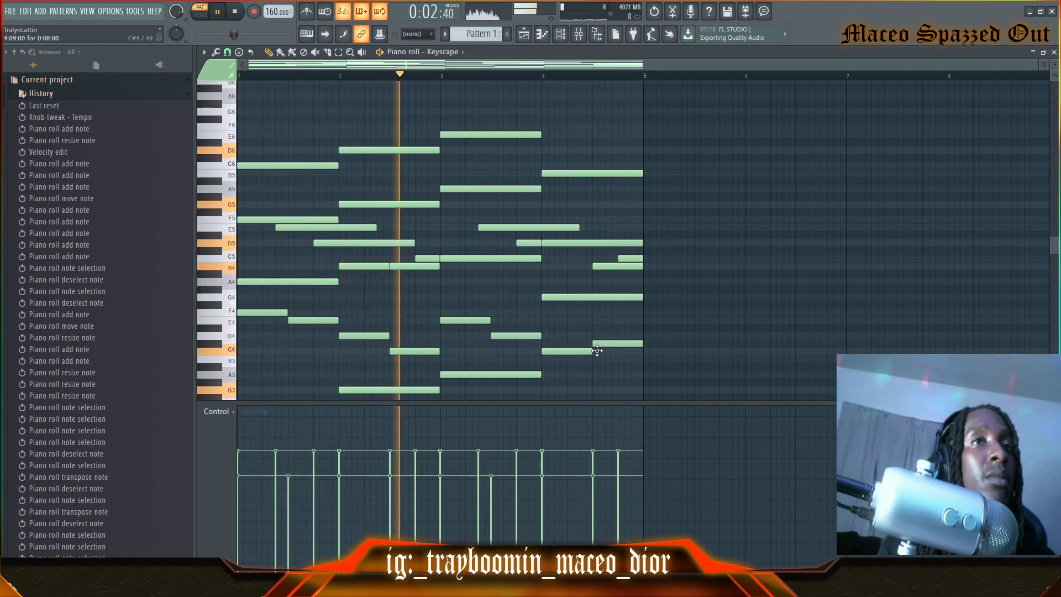
pyautogui.click(617, 359)
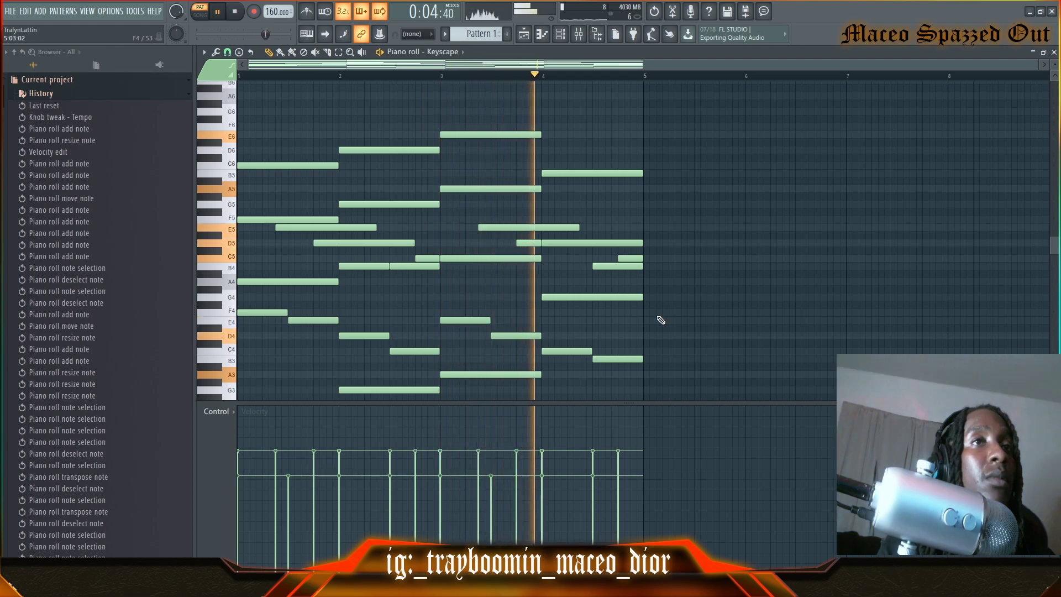
pyautogui.scroll(-1, 659, 316)
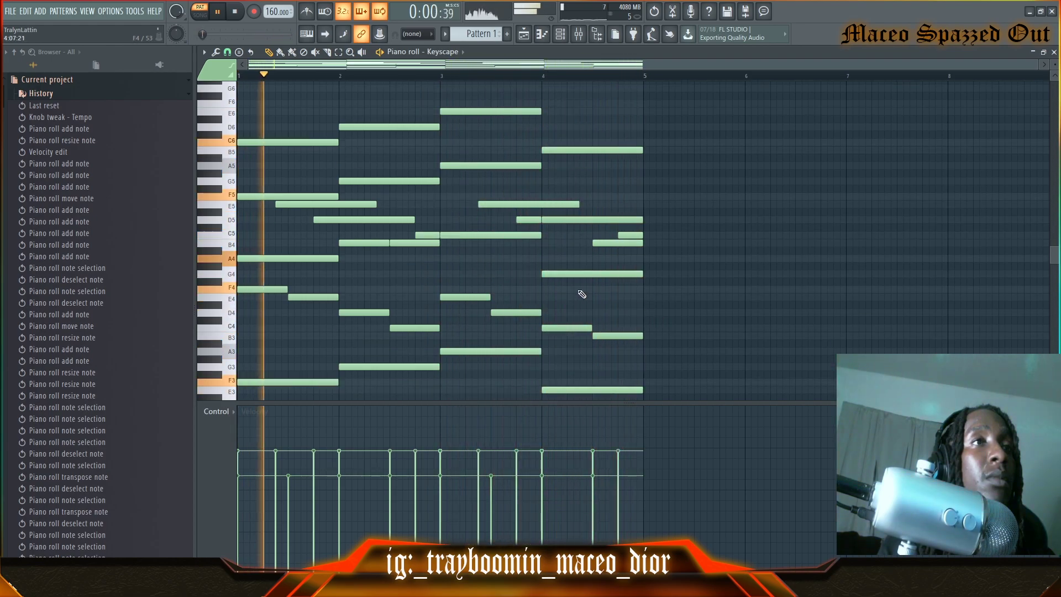
pyautogui.scroll(1, 579, 301)
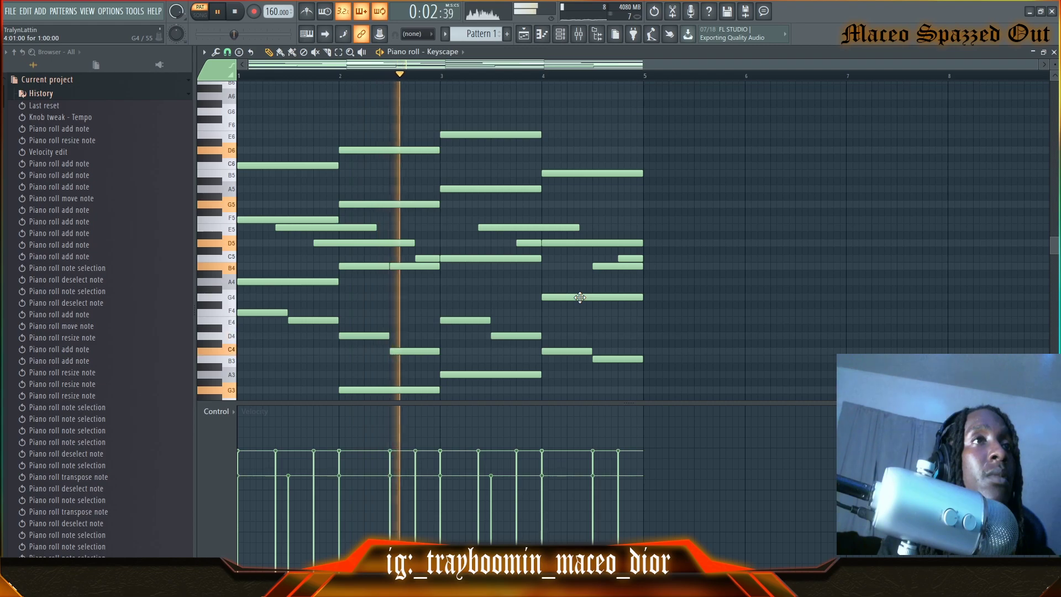
# Select the half-bar line across all four bars, raise it three octaves, play the pattern and deselect the notes
pyautogui.press('space')
pyautogui.moveTo(652, 309); pyautogui.dragTo(210, 360)
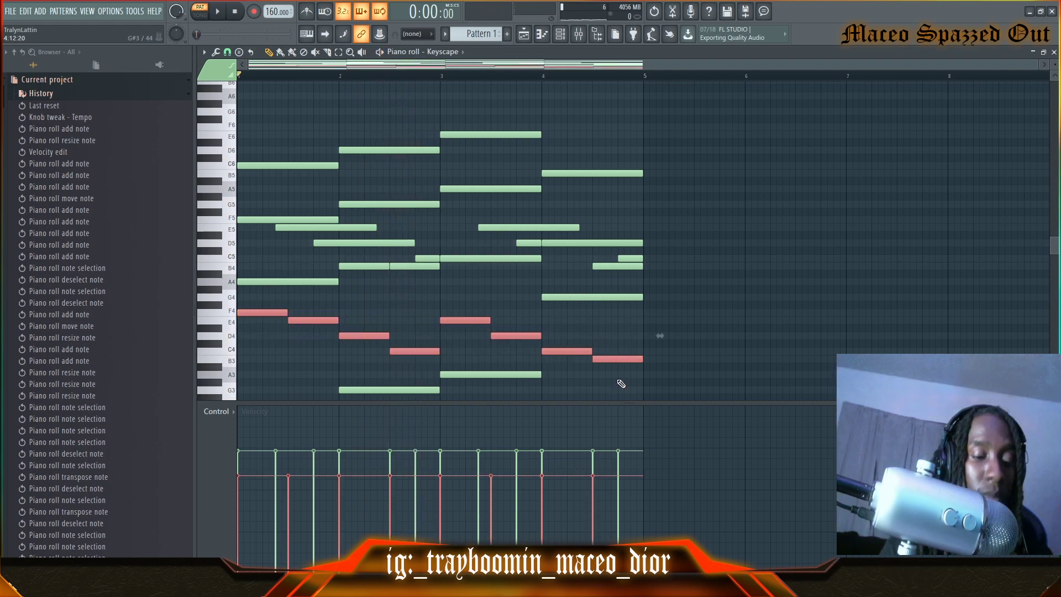
pyautogui.hotkey('ctrl', 'Up')
pyautogui.hotkey('ctrl', 'Up')
pyautogui.hotkey('ctrl', 'Up')
pyautogui.press('space')
pyautogui.scroll(1, 621, 376)
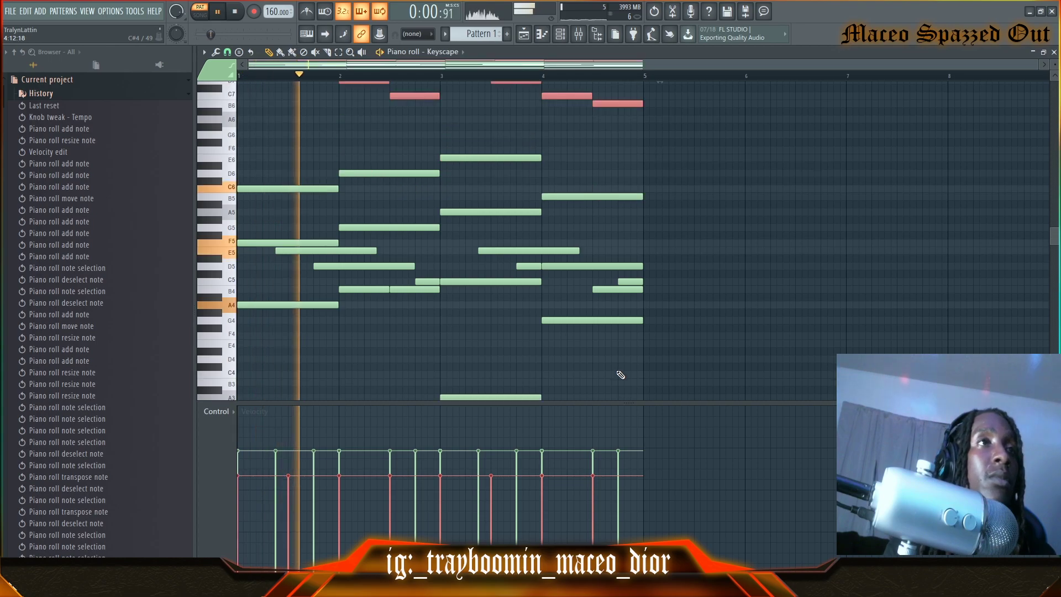
pyautogui.scroll(3, 622, 373)
pyautogui.keyDown('ctrl'); pyautogui.click(722, 296); pyautogui.keyUp('ctrl')
pyautogui.scroll(2, 625, 269)
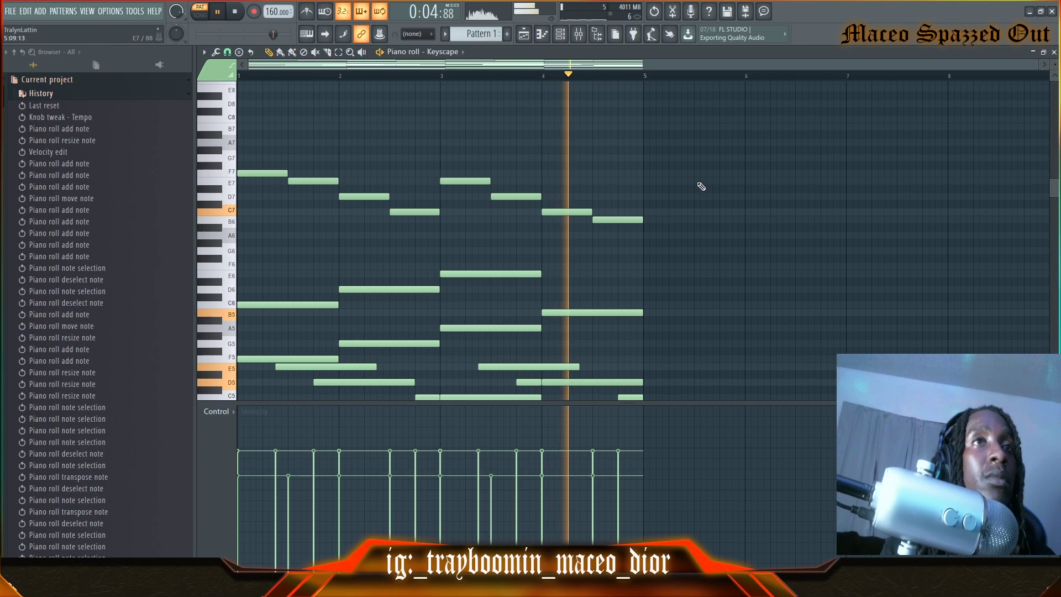
# Change the two high half-bar notes of bar 4 to F7 and E7, auditioning from near the end of bar 2
pyautogui.click(423, 75)
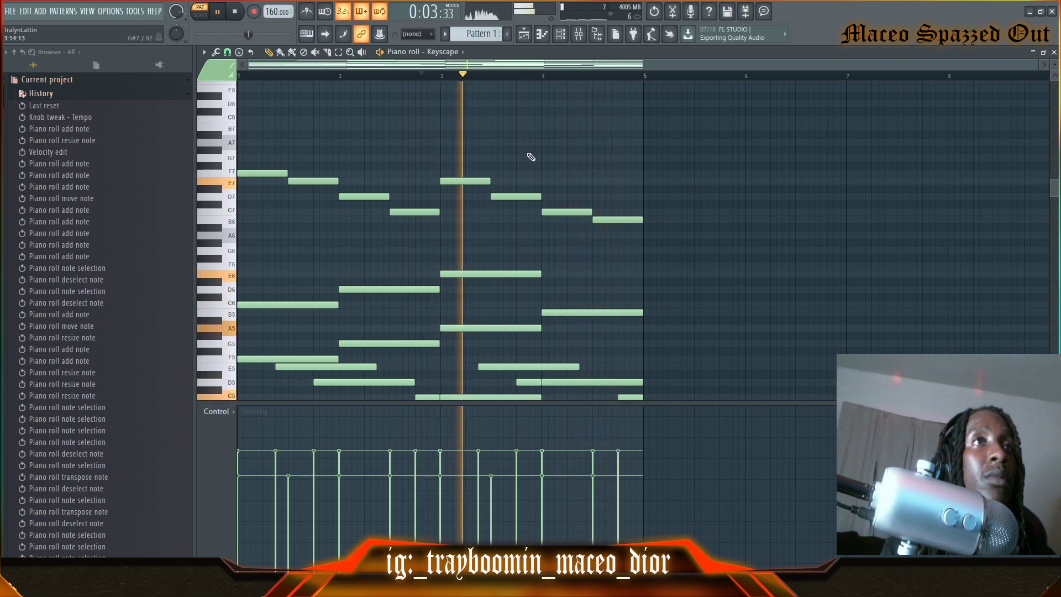
pyautogui.moveTo(502, 195); pyautogui.dragTo(562, 182)
pyautogui.press('space')
pyautogui.press('space')
pyautogui.press('space')
pyautogui.press('space')
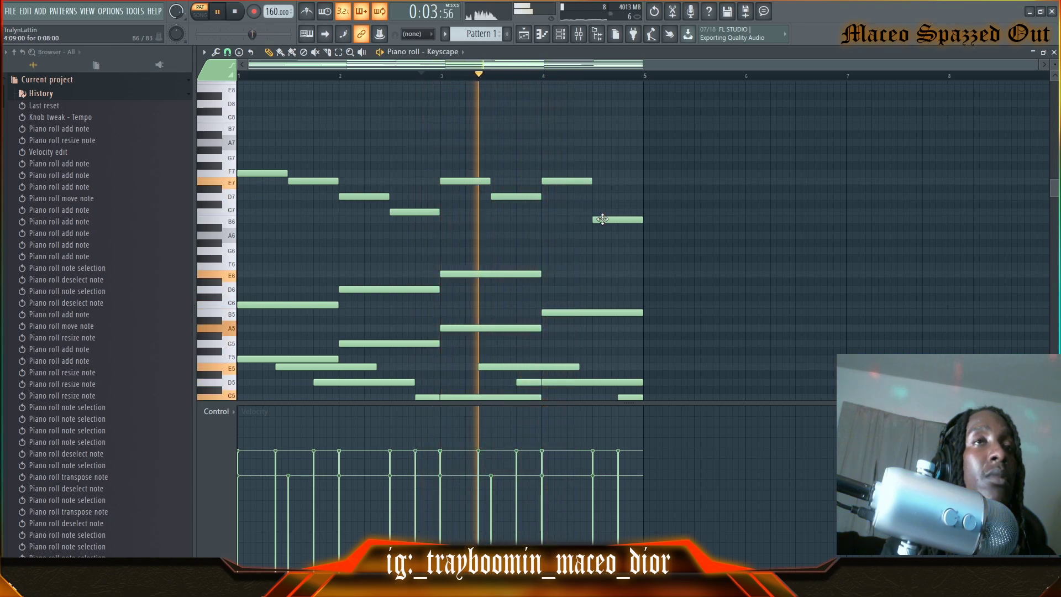
pyautogui.moveTo(602, 218); pyautogui.dragTo(563, 172)
pyautogui.press('space')
pyautogui.press('space')
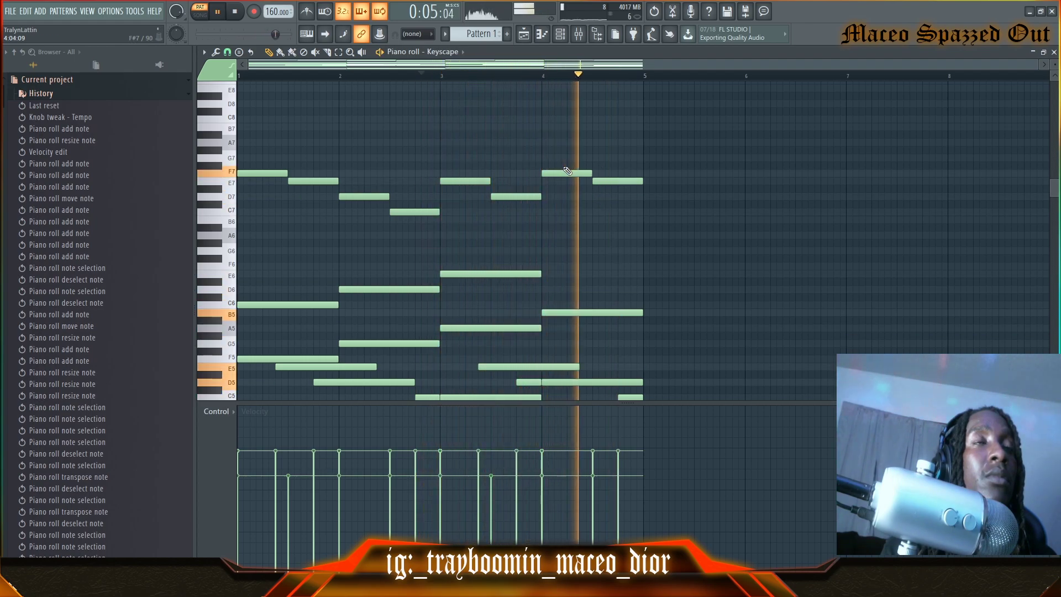
# Shorten the high line's notes to four steps each and add copies one octave lower, four steps after them, then play the pattern
pyautogui.press('space')
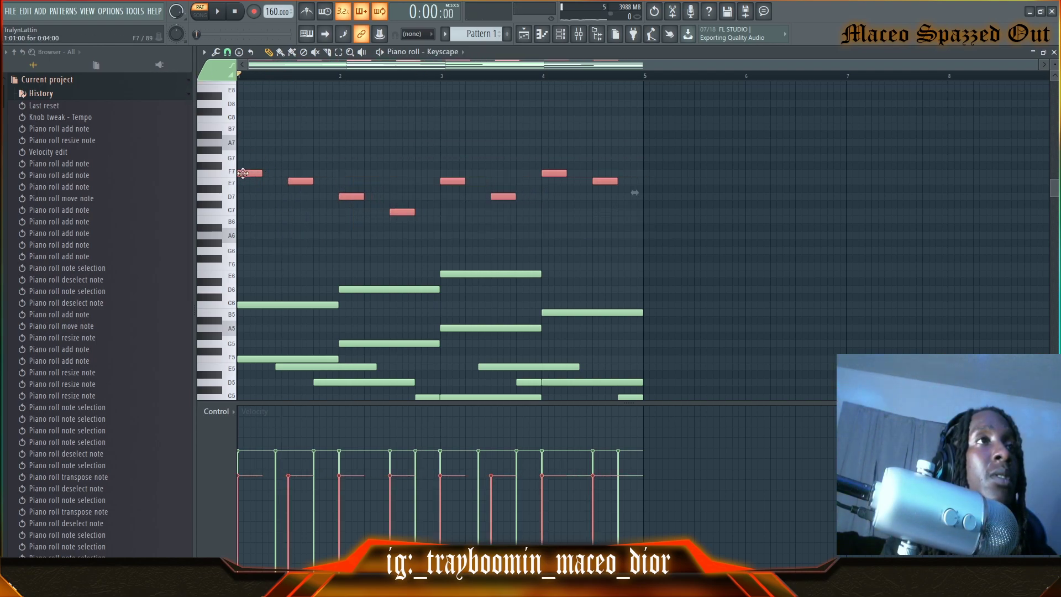
pyautogui.moveTo(243, 173); pyautogui.dragTo(270, 173)
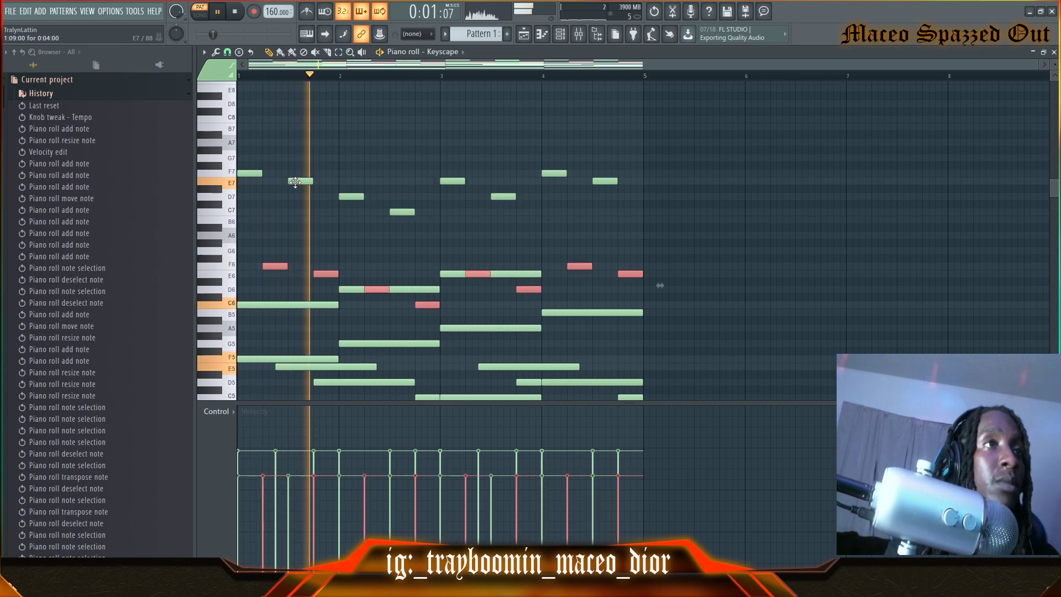
pyautogui.click(346, 219)
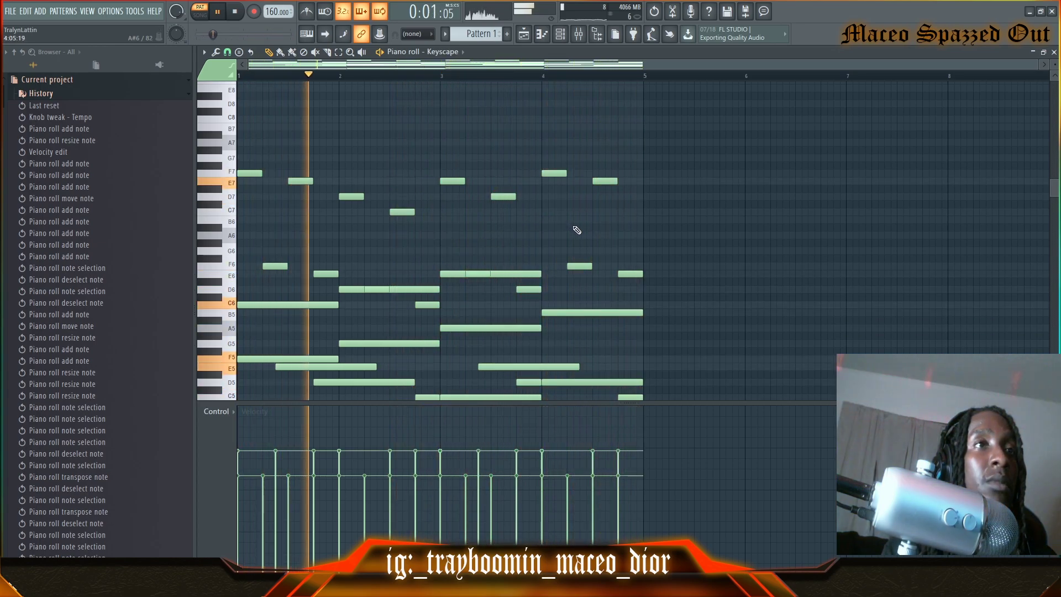
pyautogui.scroll(-3, 573, 230)
pyautogui.scroll(1, 609, 234)
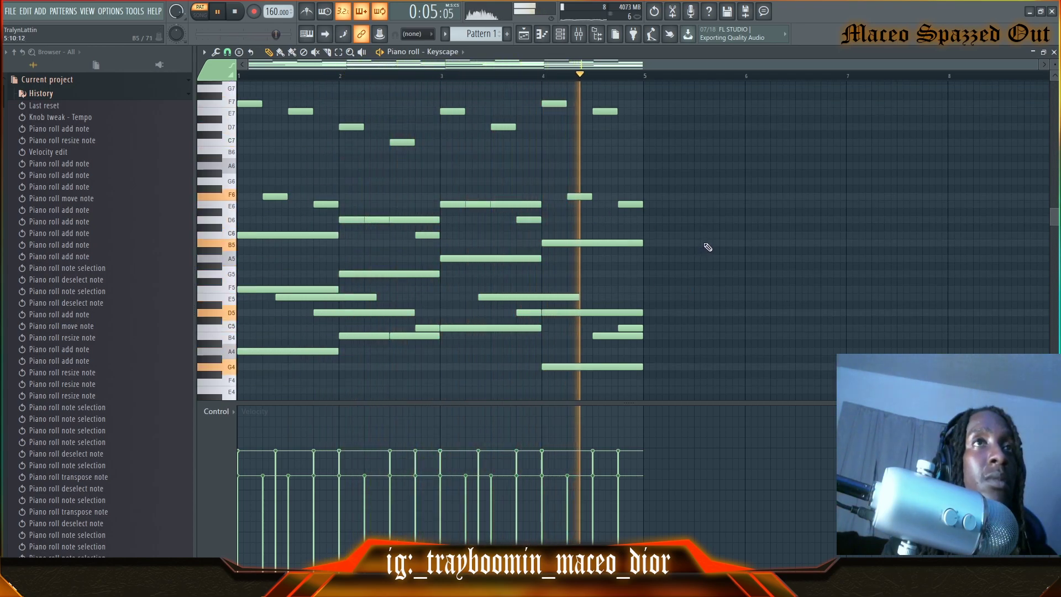
pyautogui.press('space')
# Add a reFX Nexus channel to the channel rack and display its arpeggiator page
pyautogui.click(562, 36)
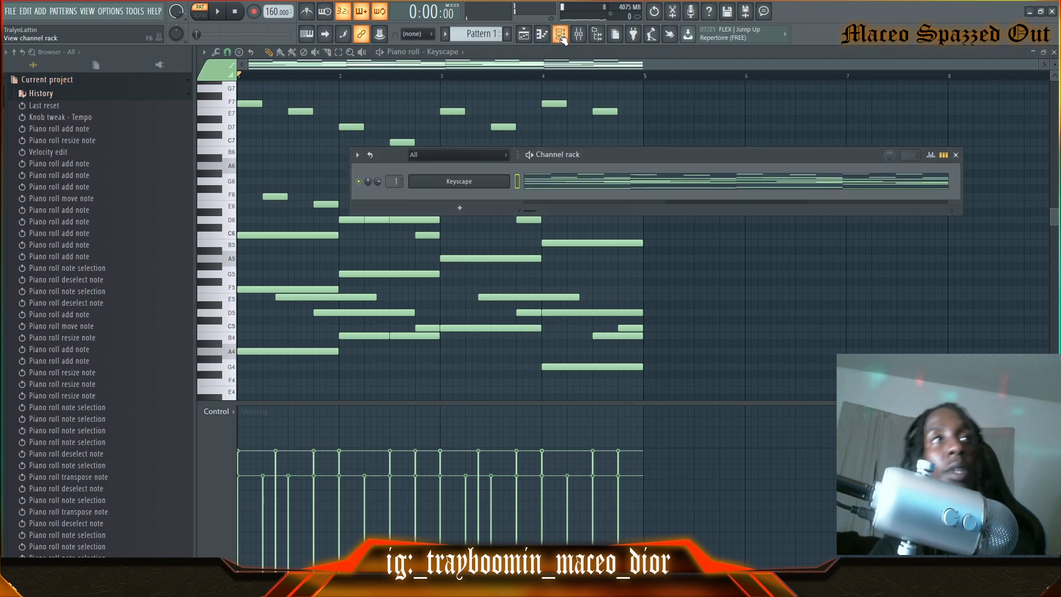
pyautogui.click(462, 208)
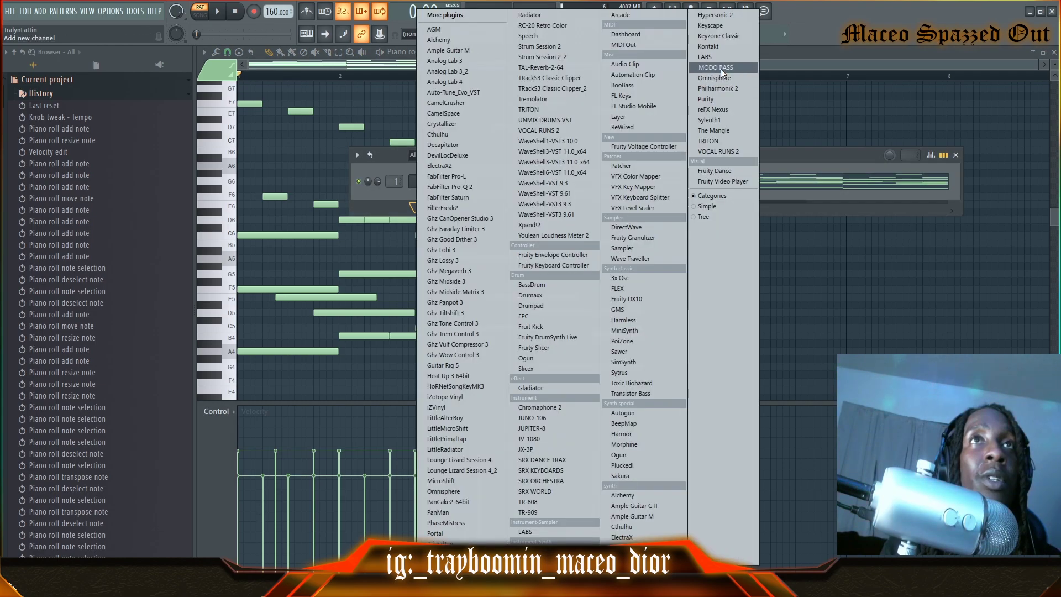
pyautogui.click(713, 109)
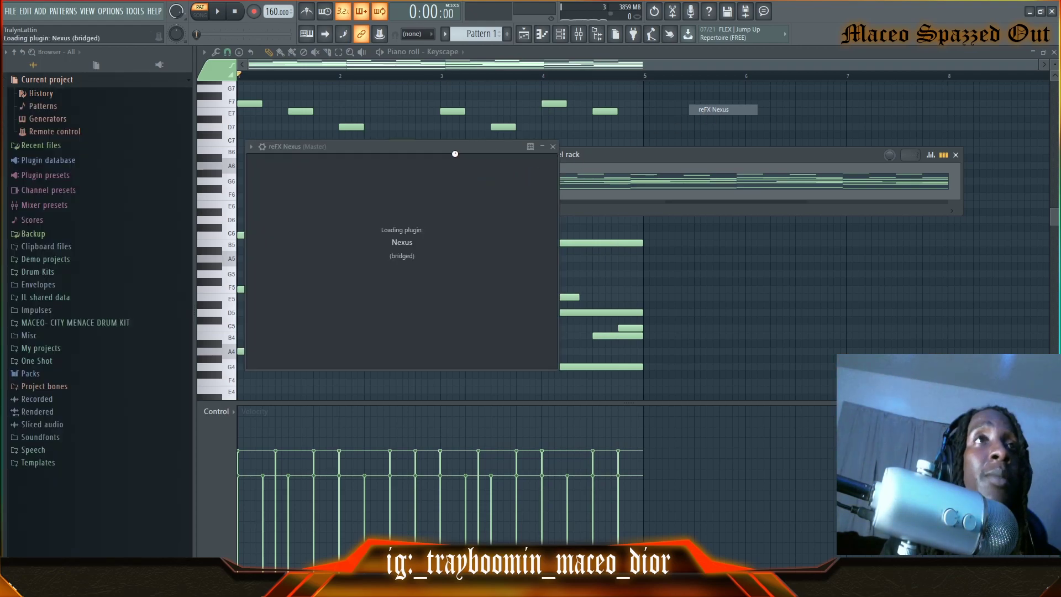
pyautogui.moveTo(439, 150); pyautogui.dragTo(532, 191)
pyautogui.click(666, 282)
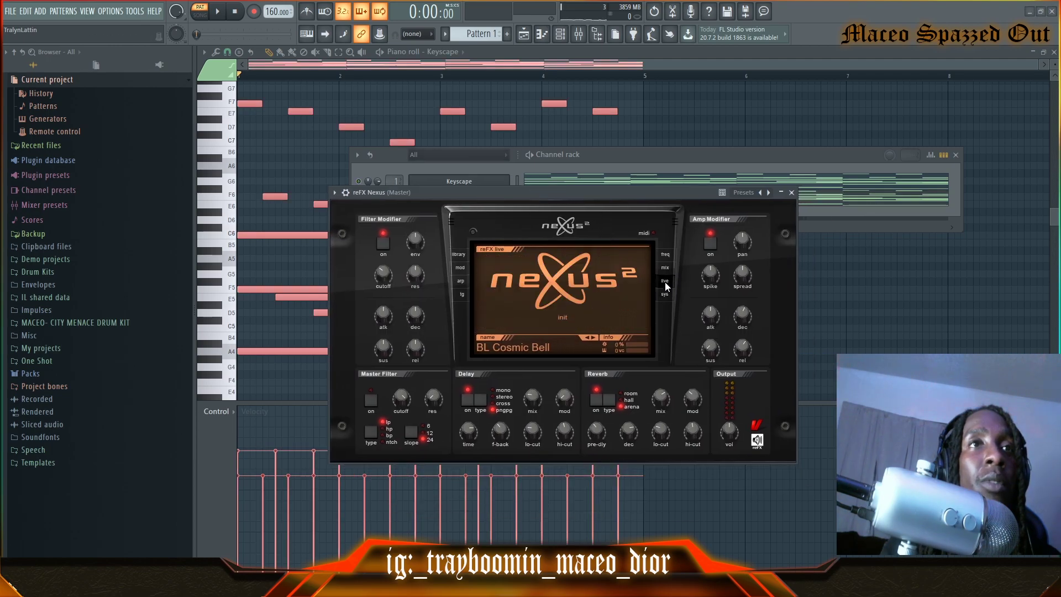
pyautogui.click(461, 281)
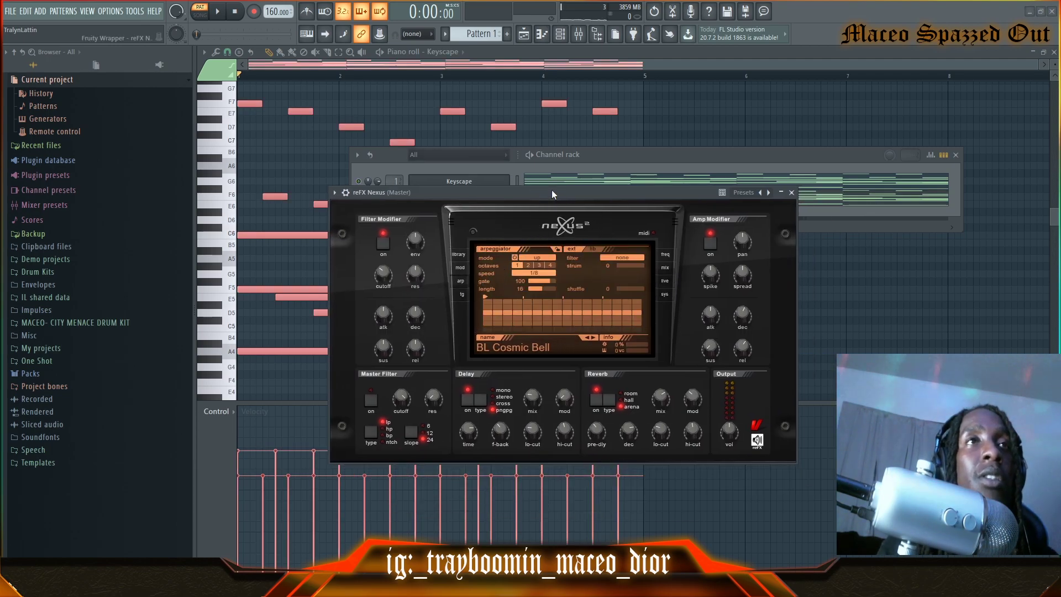
# Play the chord notes copied to the reFX Nexus channel and delete the short duplicate D6 in bar 2 and E6 in bar 3
pyautogui.press('space')
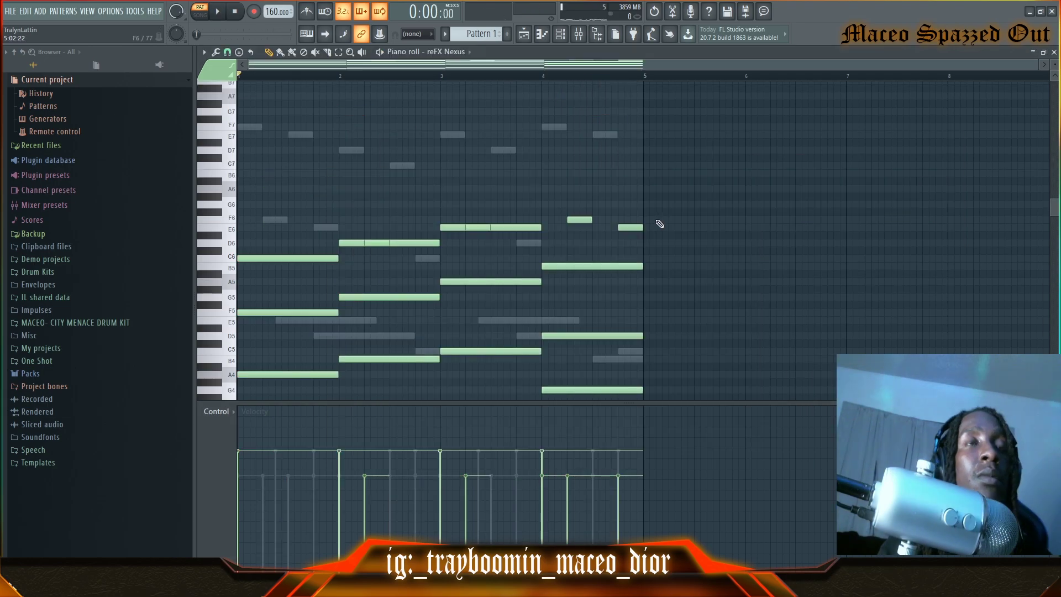
pyautogui.press('space')
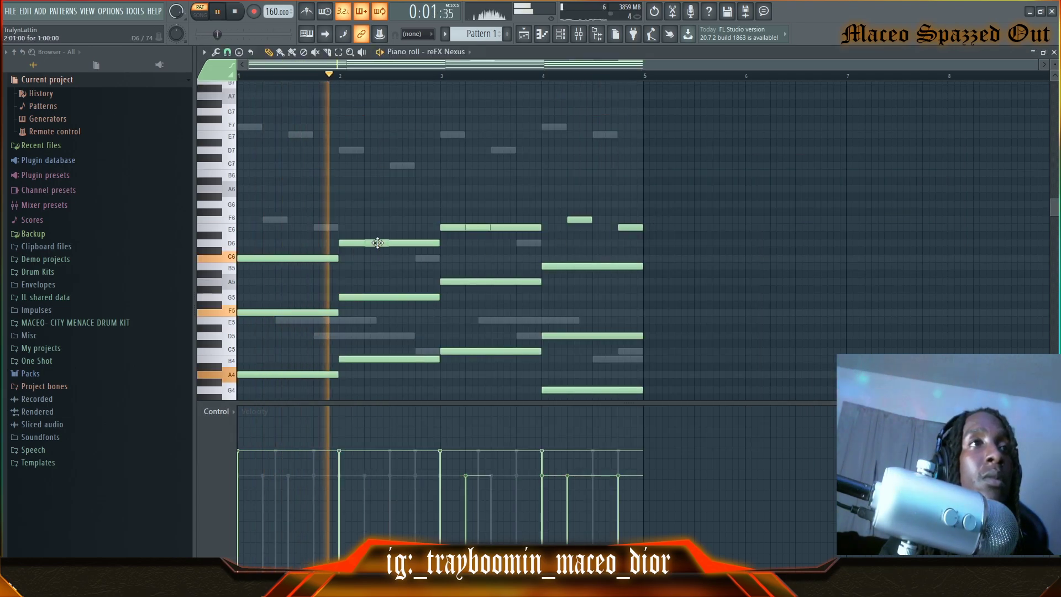
pyautogui.scroll(-1, 387, 232)
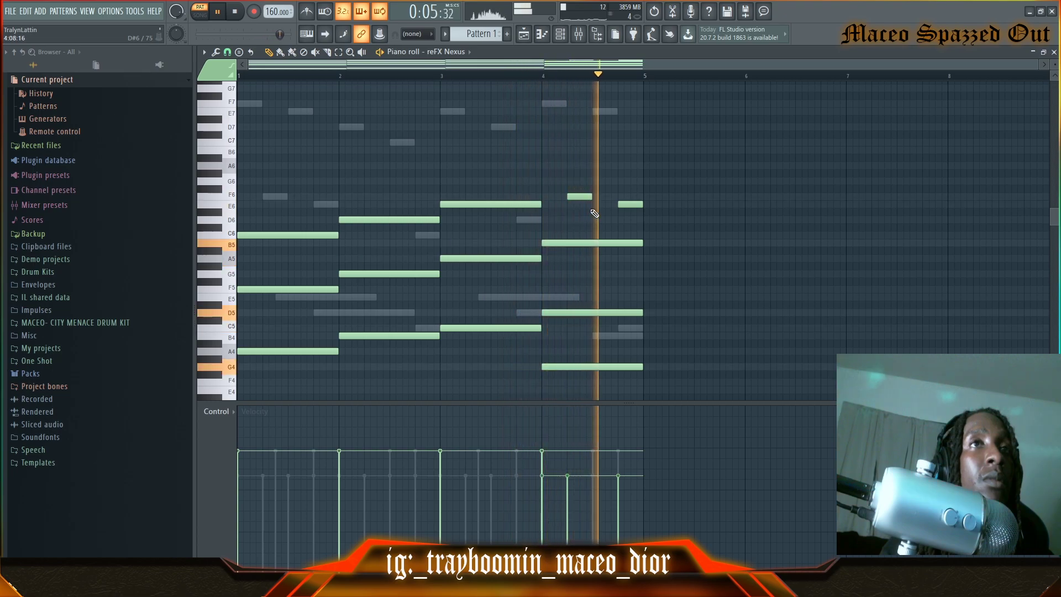
pyautogui.press('space')
# Redraw the short high-line notes over the ghost notes across bars 1 to 4 for reFX Nexus and open the channel rack
pyautogui.scroll(1, 658, 203)
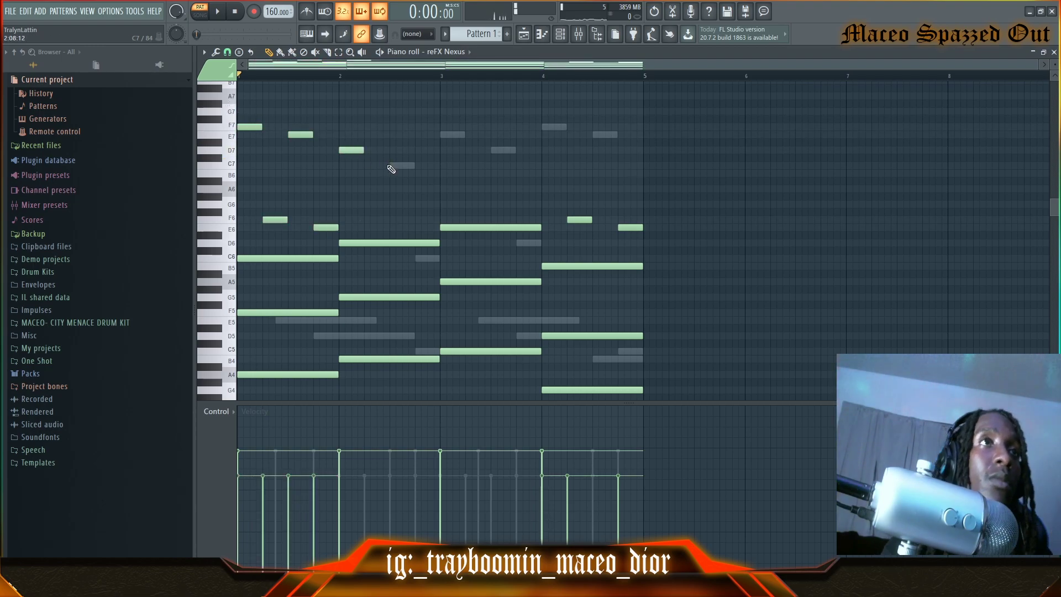
pyautogui.click(493, 151)
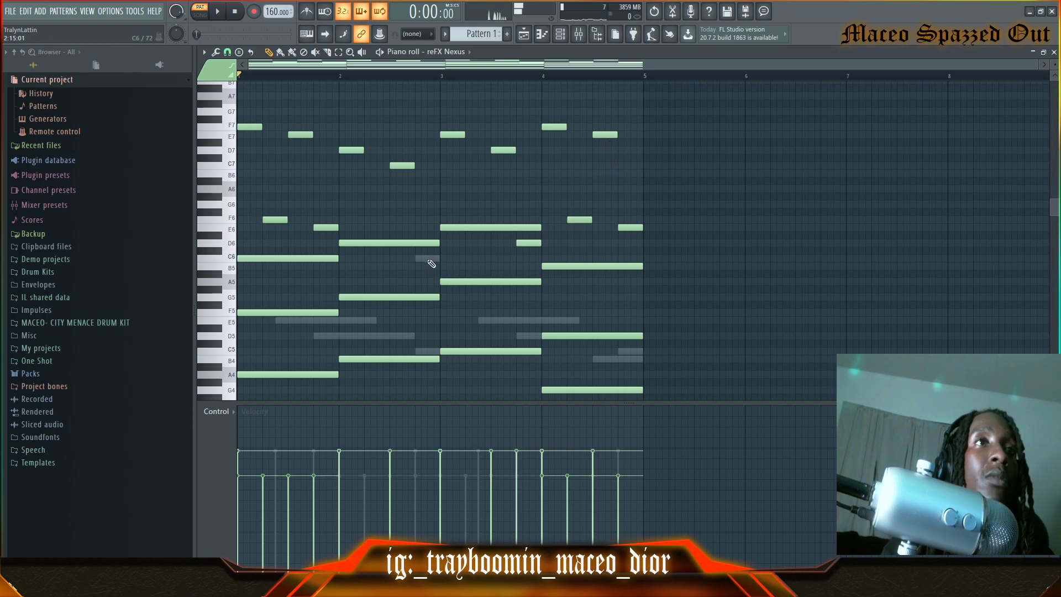
pyautogui.press('F6')
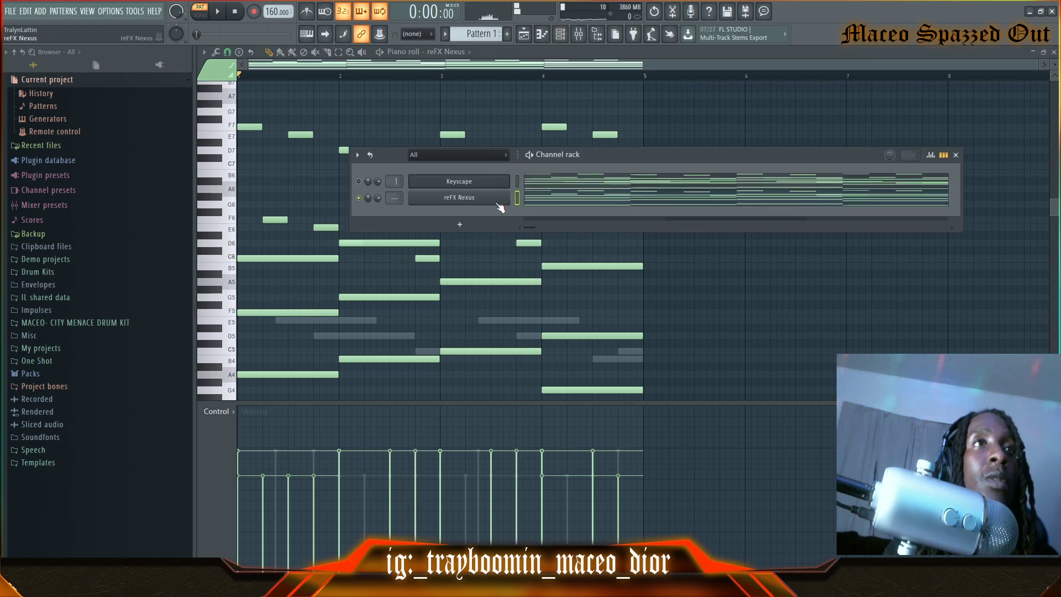
# Play the reFX Nexus layer alone, bring Keyscape back in and set reFX Nexus's amp modifier spread to 51
pyautogui.click(502, 209)
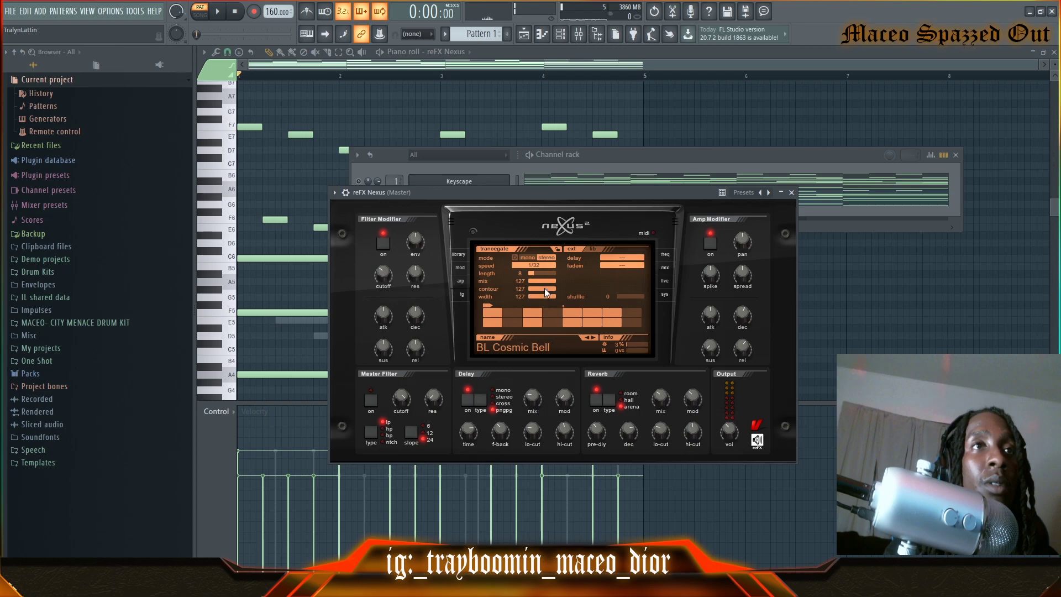
pyautogui.press('space')
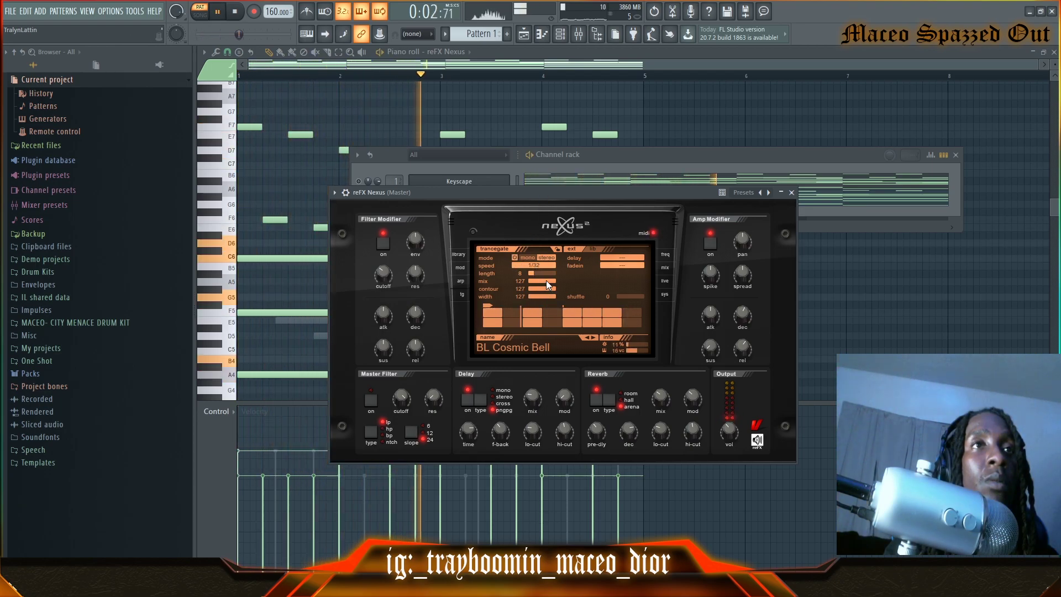
pyautogui.moveTo(588, 193); pyautogui.dragTo(612, 231)
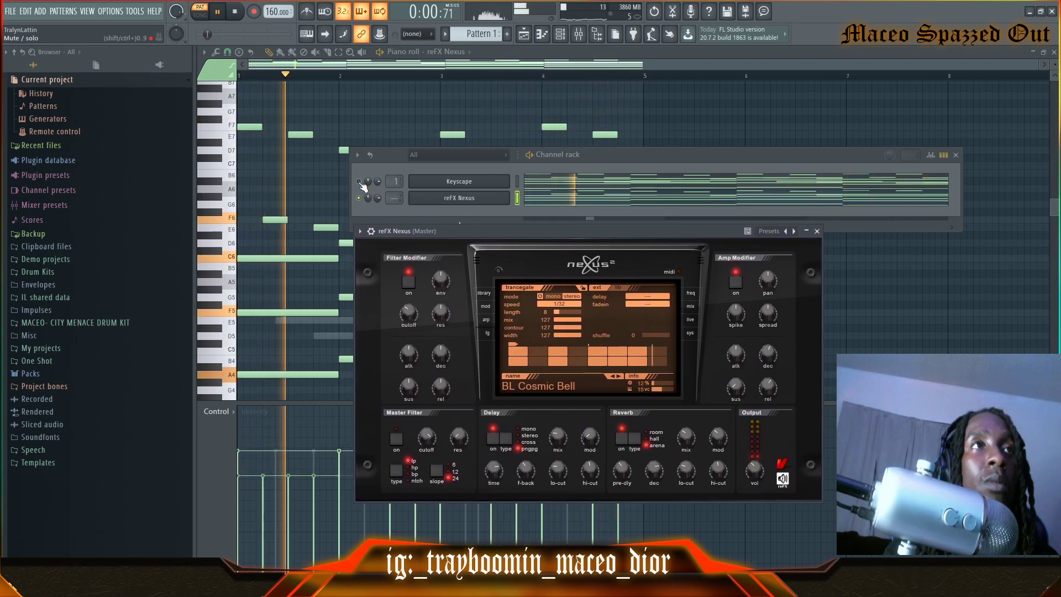
pyautogui.press('space')
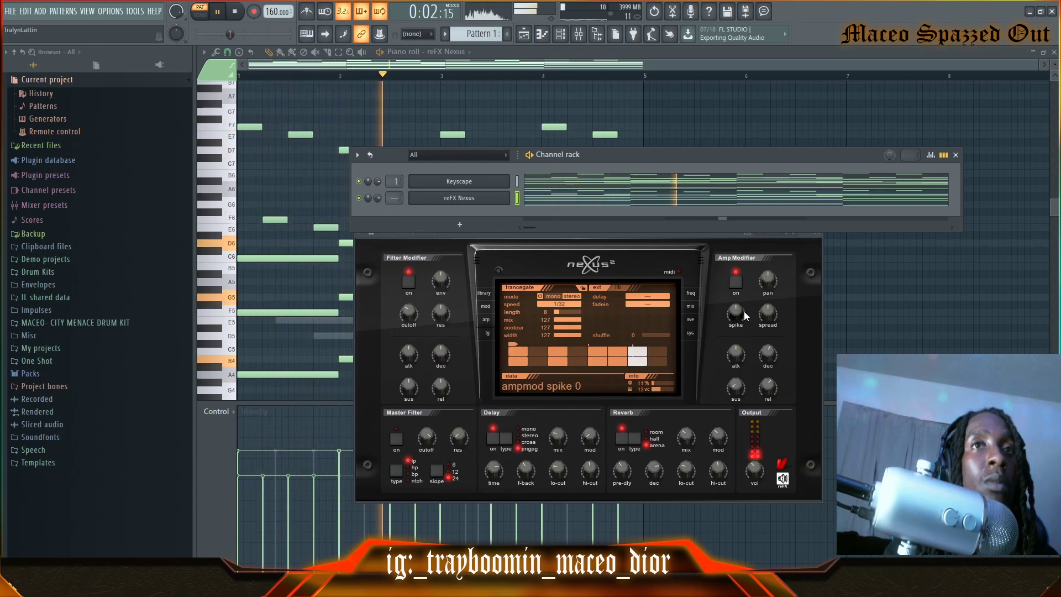
pyautogui.moveTo(766, 315); pyautogui.dragTo(762, 285)
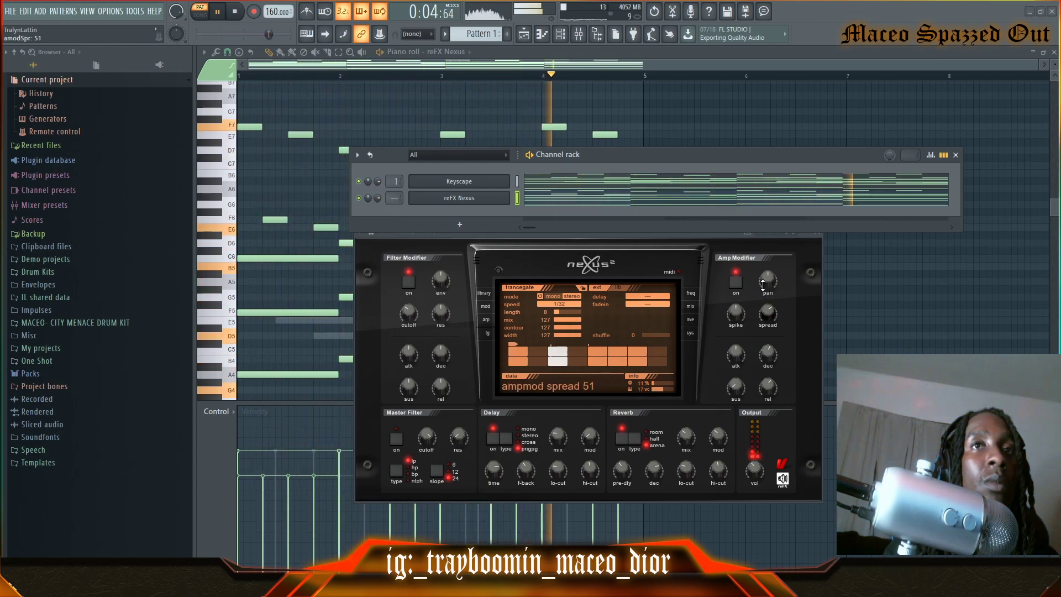
# Compare the pattern with Keyscape muted and unmuted, and repeat the four-bar Keyscape progression in bars 5 to 8
pyautogui.click(387, 236)
pyautogui.rightClick(362, 187)
pyautogui.click(429, 168)
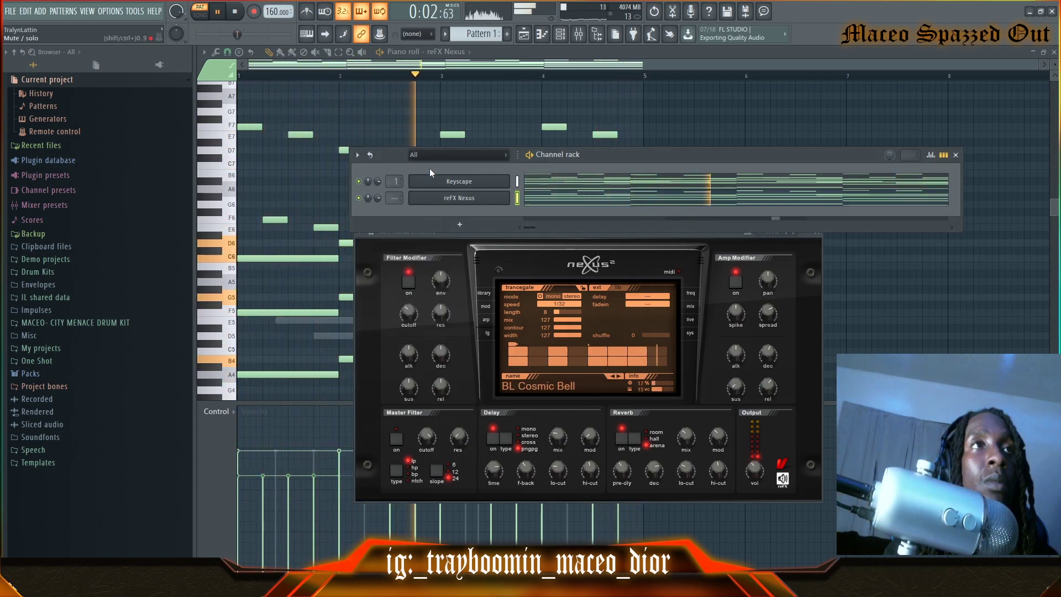
pyautogui.click(565, 185)
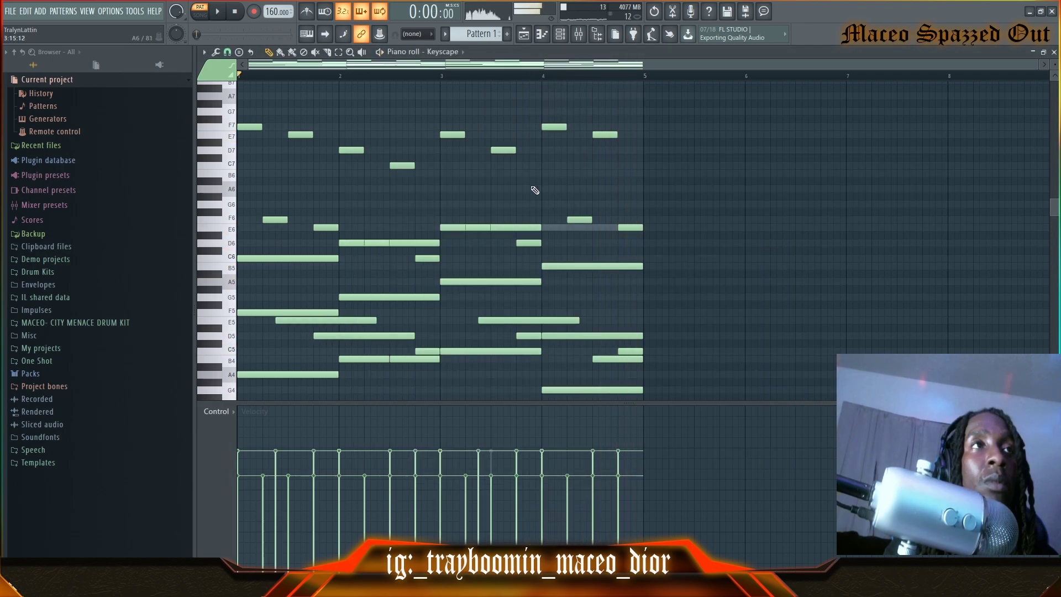
pyautogui.press('space')
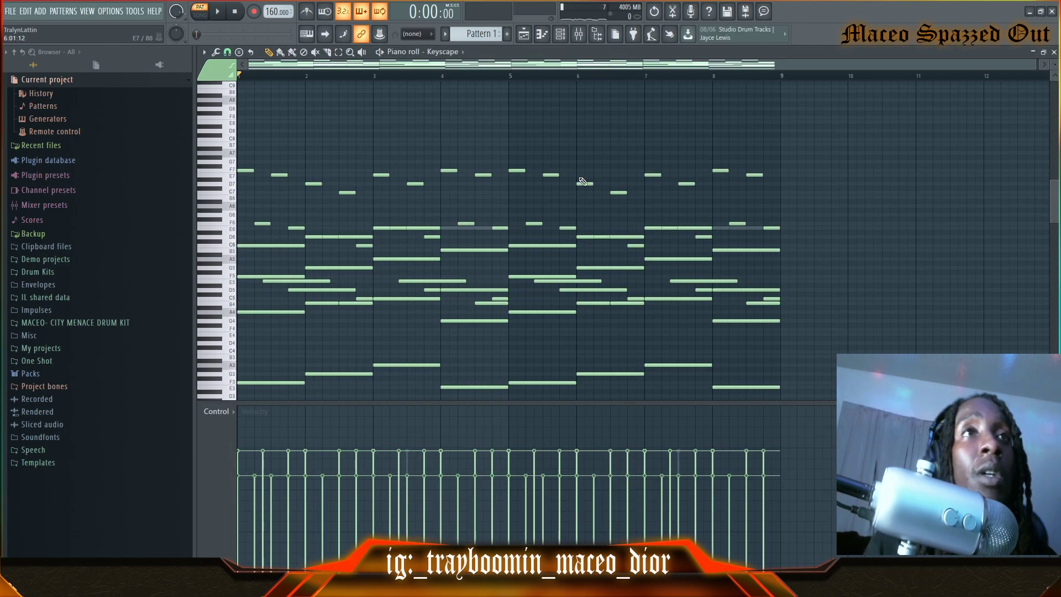
# Add a soloed Xpand!2 channel with Keyscape's copied notes and choose the 02 Mother Of All Pads preset during playback
pyautogui.click(560, 34)
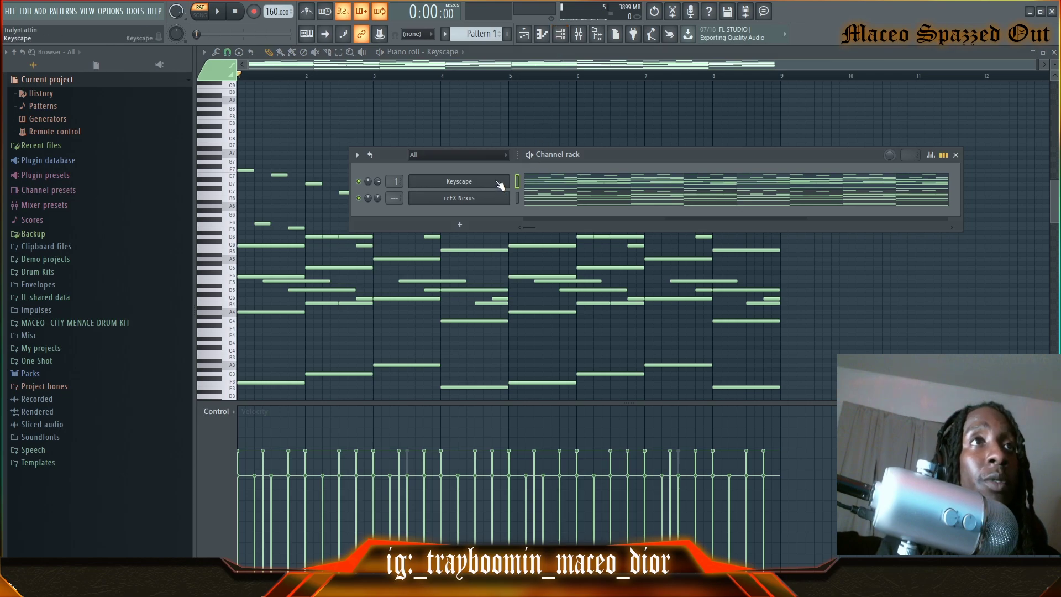
pyautogui.click(459, 227)
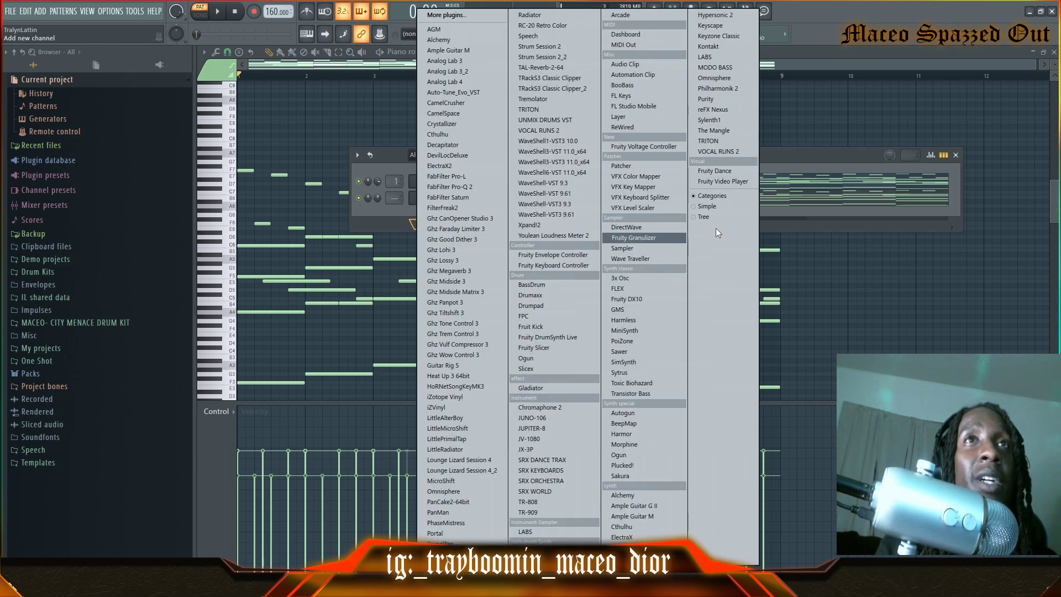
pyautogui.click(529, 225)
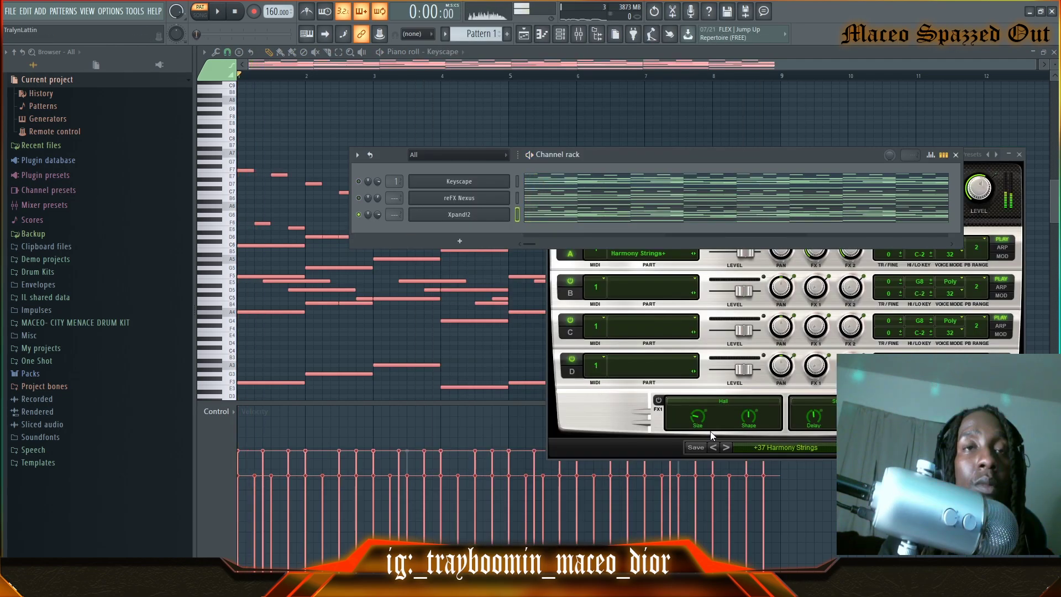
pyautogui.press('space')
pyautogui.click(726, 447)
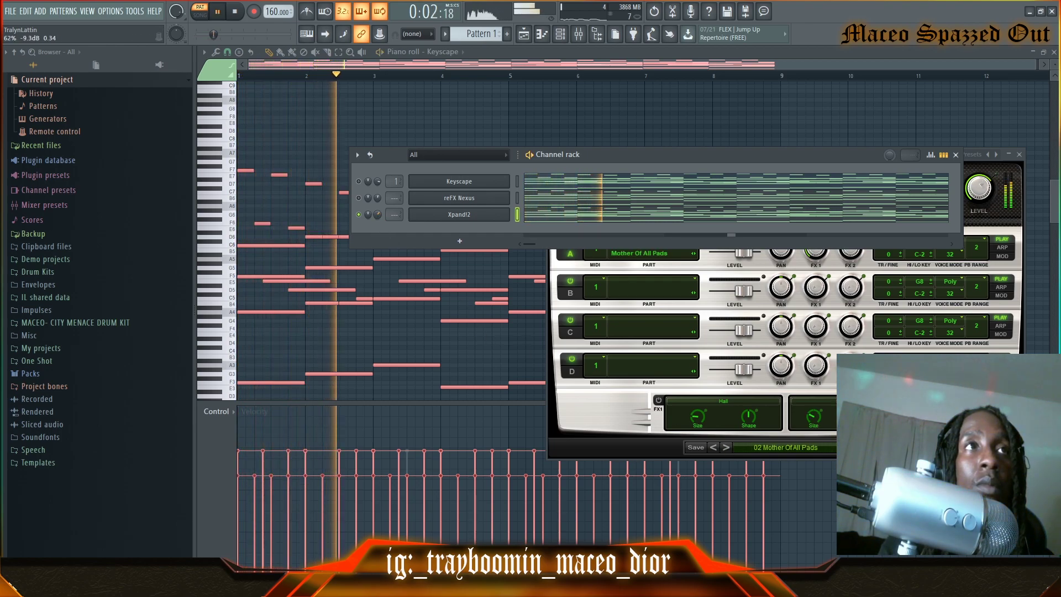
# Delete the low bass notes from the Xpand!2 part and transpose its remaining notes up one octave
pyautogui.click(562, 217)
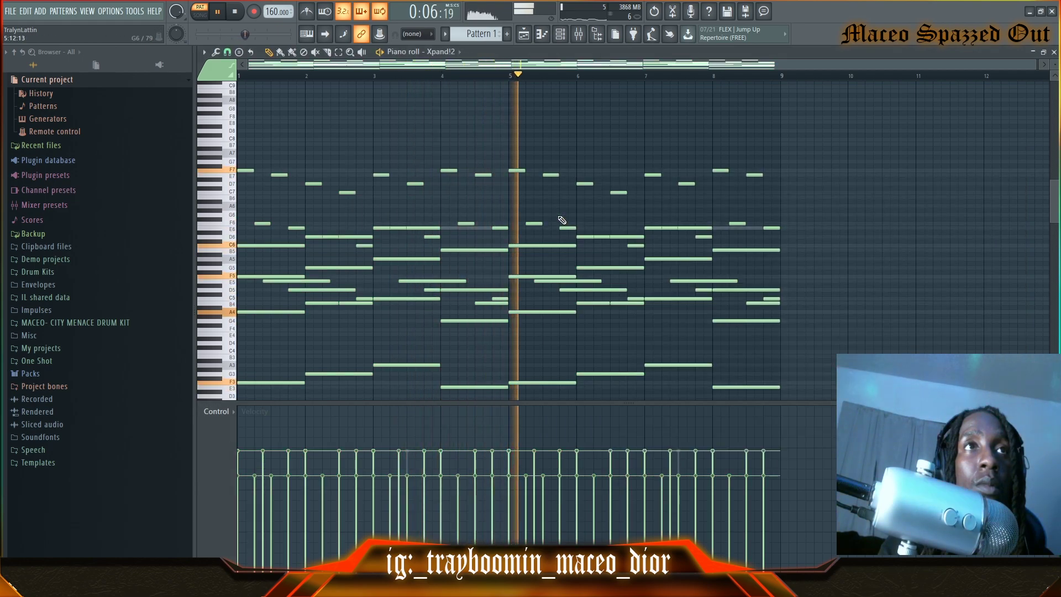
pyautogui.scroll(-5, 818, 280)
pyautogui.moveTo(801, 270); pyautogui.dragTo(157, 402)
pyautogui.hotkey('alt', 'm')
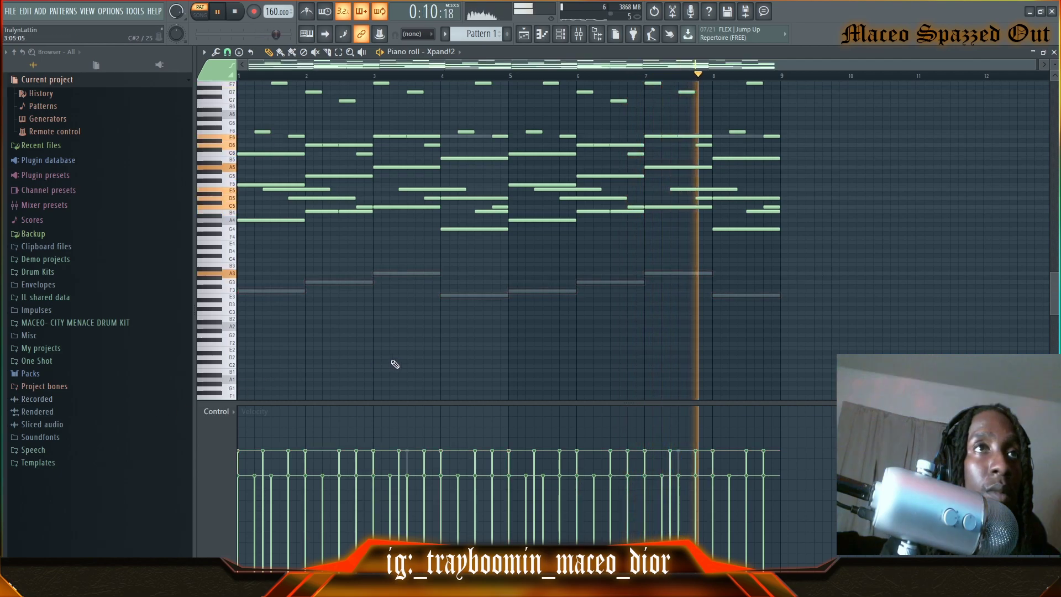
pyautogui.scroll(4, 489, 367)
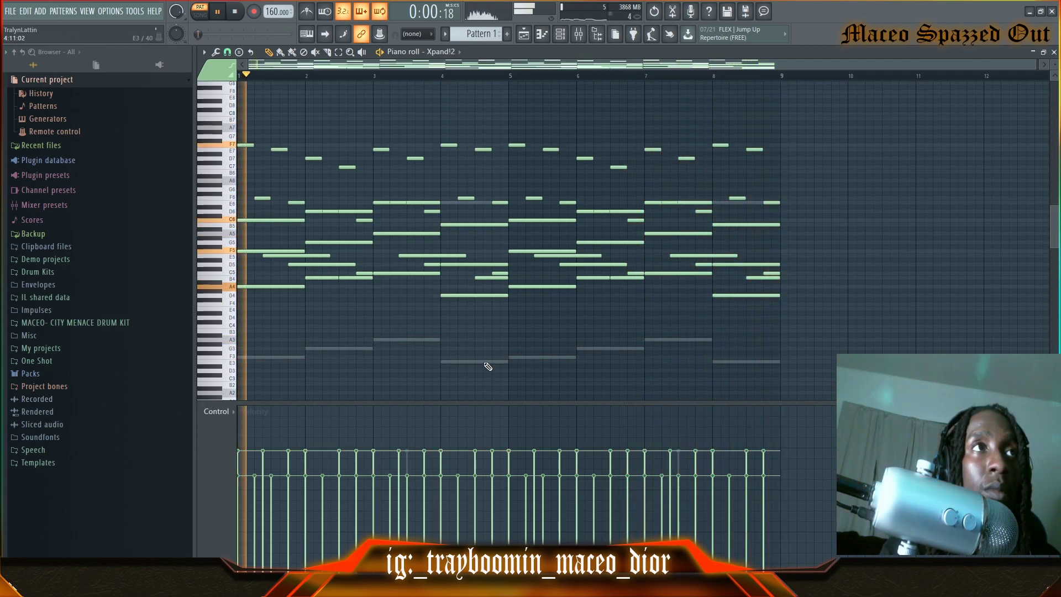
pyautogui.hotkey('ctrl', 'Up')
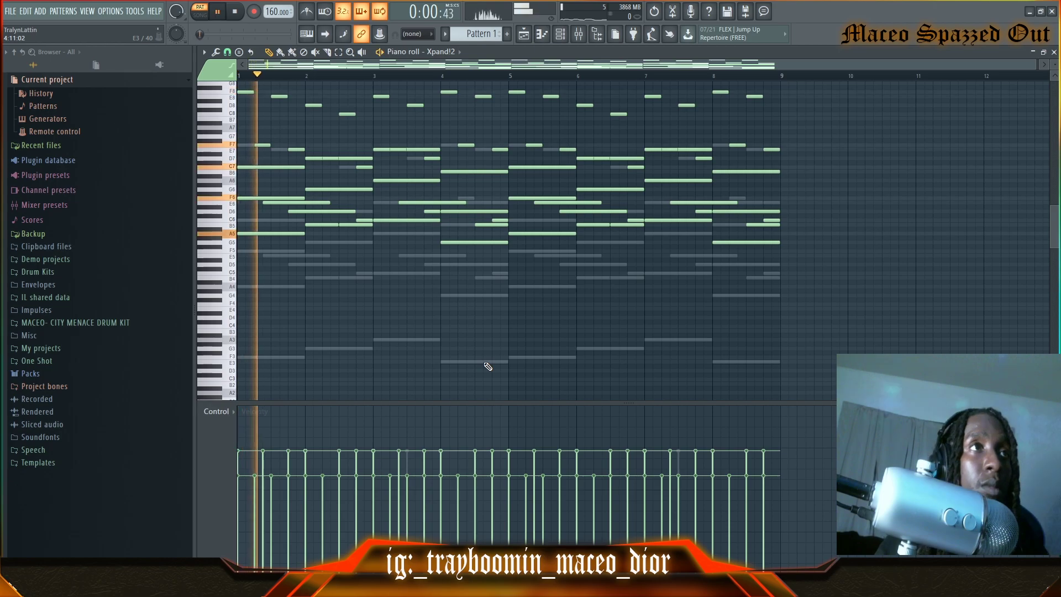
# Delete the melody notes between the chords in bars 1 to 8 of the Xpand!2 part, keeping chords and high line
pyautogui.scroll(2, 488, 344)
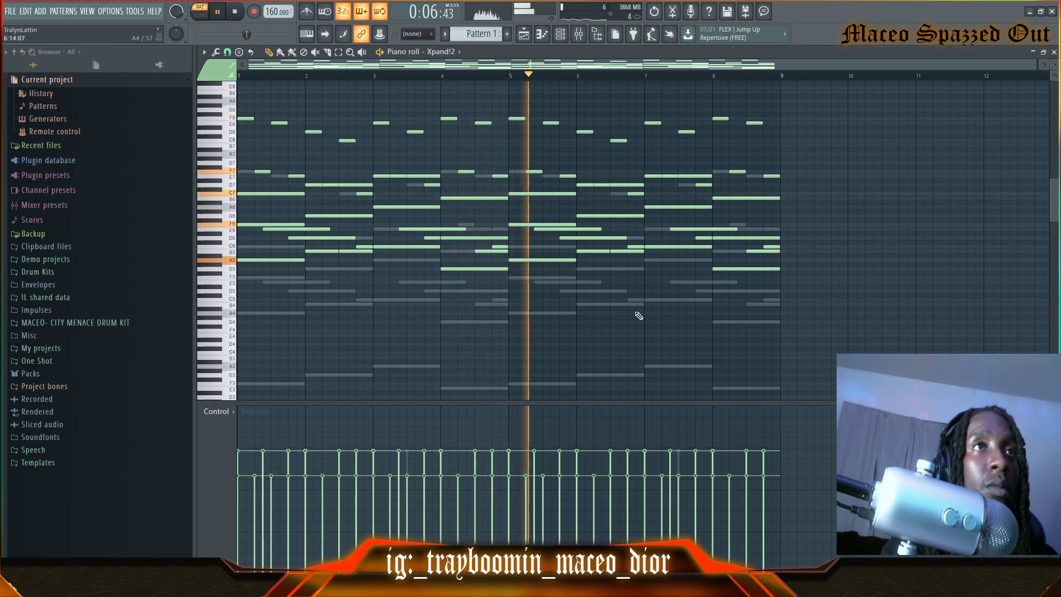
pyautogui.rightClick(588, 238)
pyautogui.rightClick(588, 230)
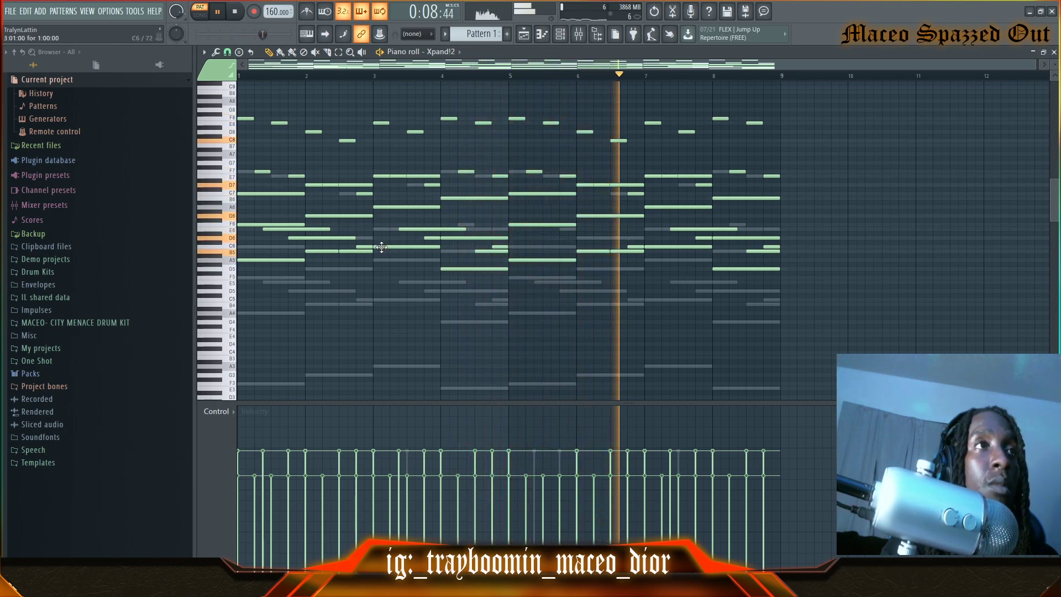
pyautogui.rightClick(322, 230)
pyautogui.rightClick(325, 237)
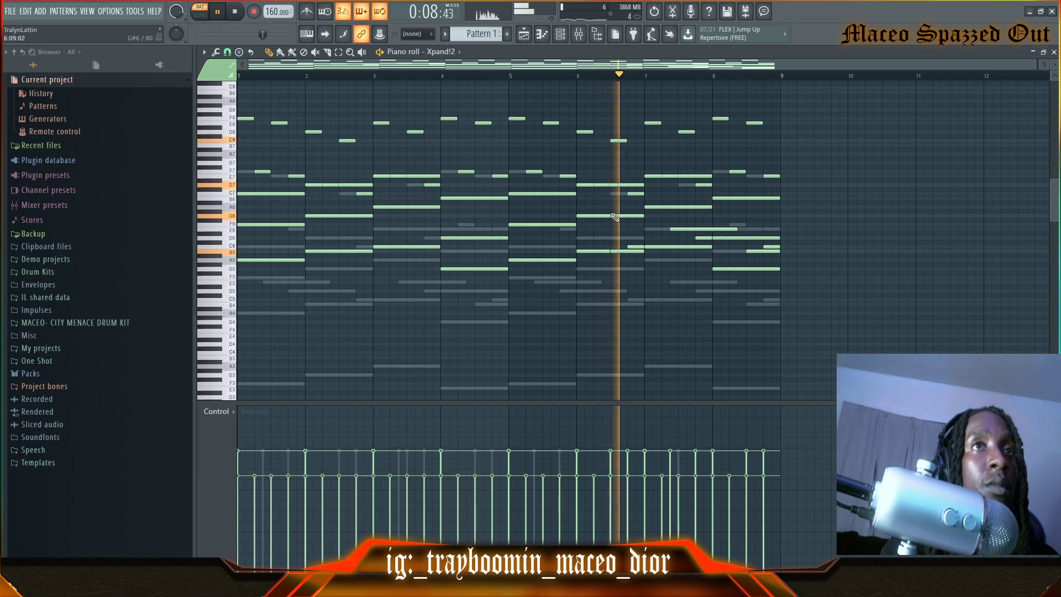
pyautogui.rightClick(633, 248)
pyautogui.rightClick(617, 251)
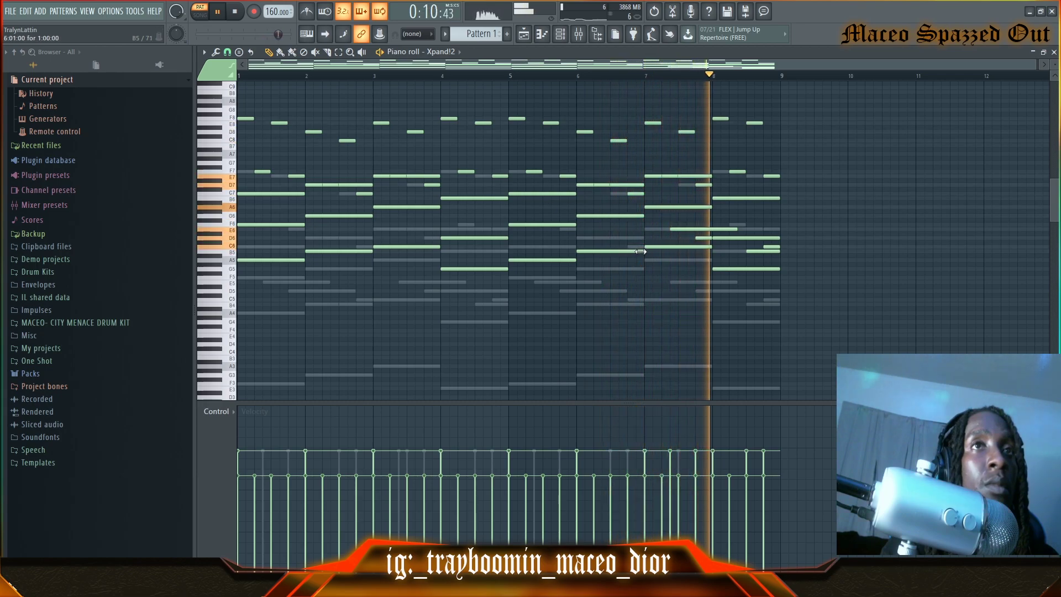
pyautogui.press('space')
pyautogui.moveTo(818, 157); pyautogui.dragTo(521, 268)
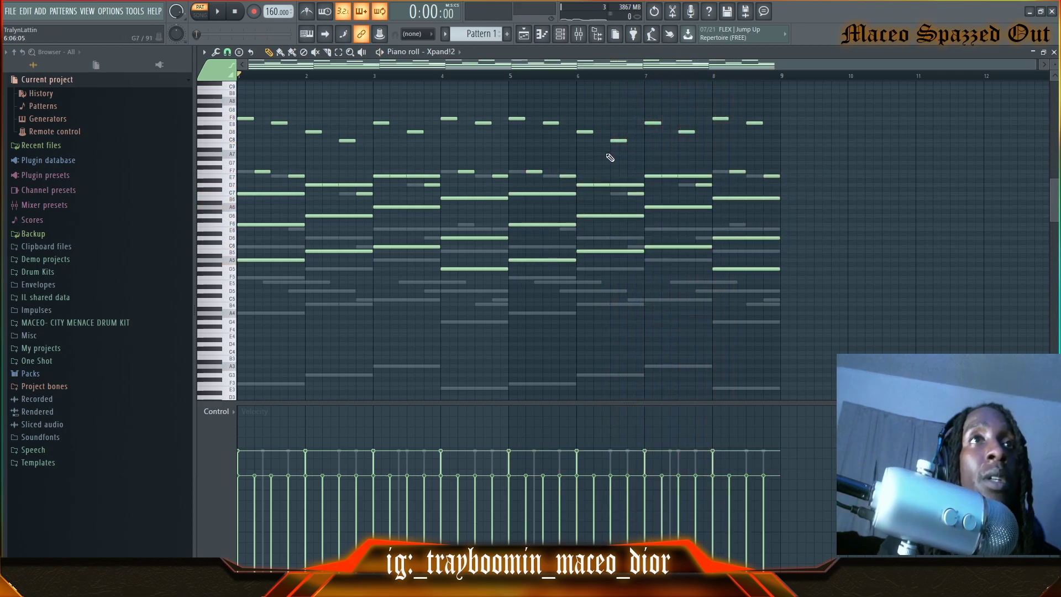
# Unmute Keyscape and reFX Nexus, play all layers, and set Xpand!2's volume to 31% and its panning to 20% left
pyautogui.press('F6')
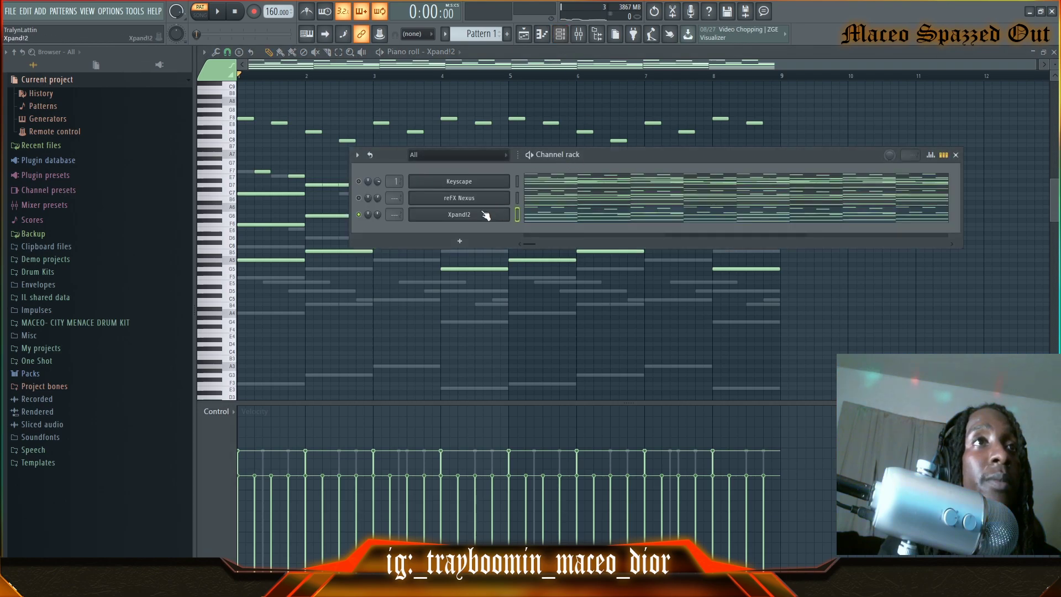
pyautogui.press('space')
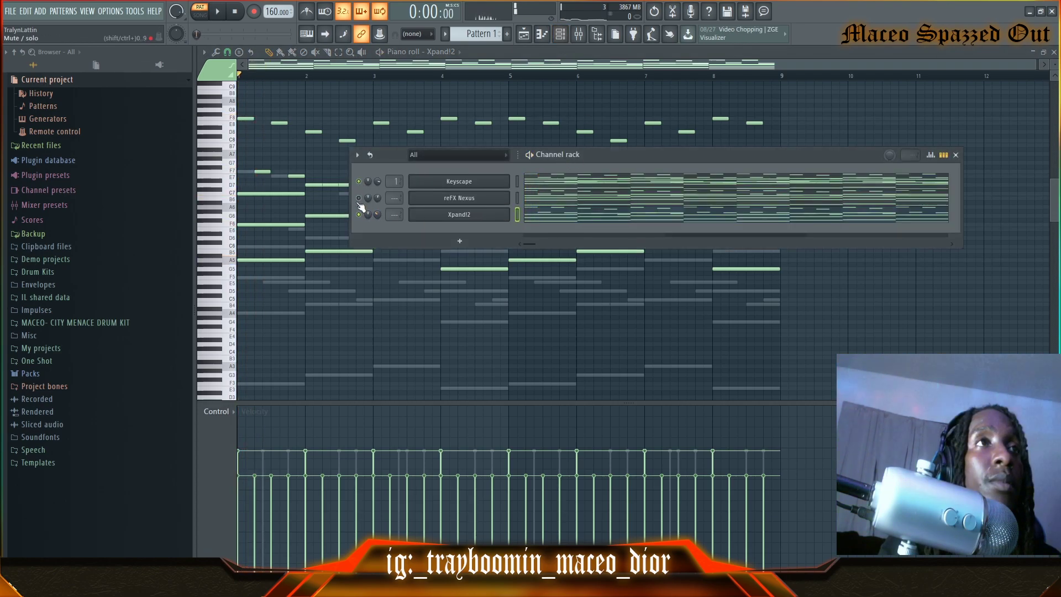
pyautogui.press('space')
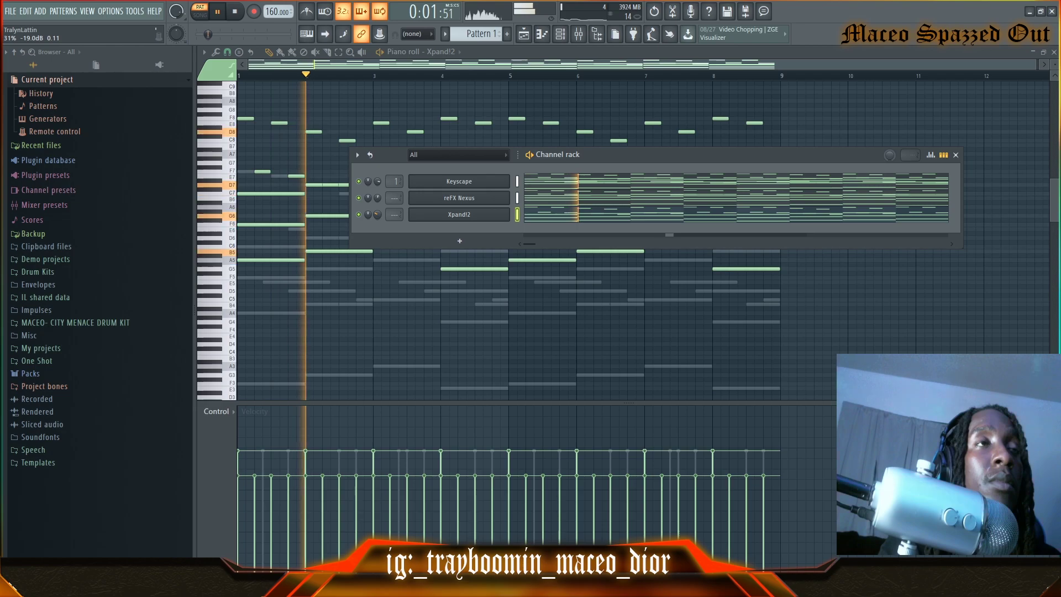
pyautogui.moveTo(370, 213); pyautogui.dragTo(369, 191)
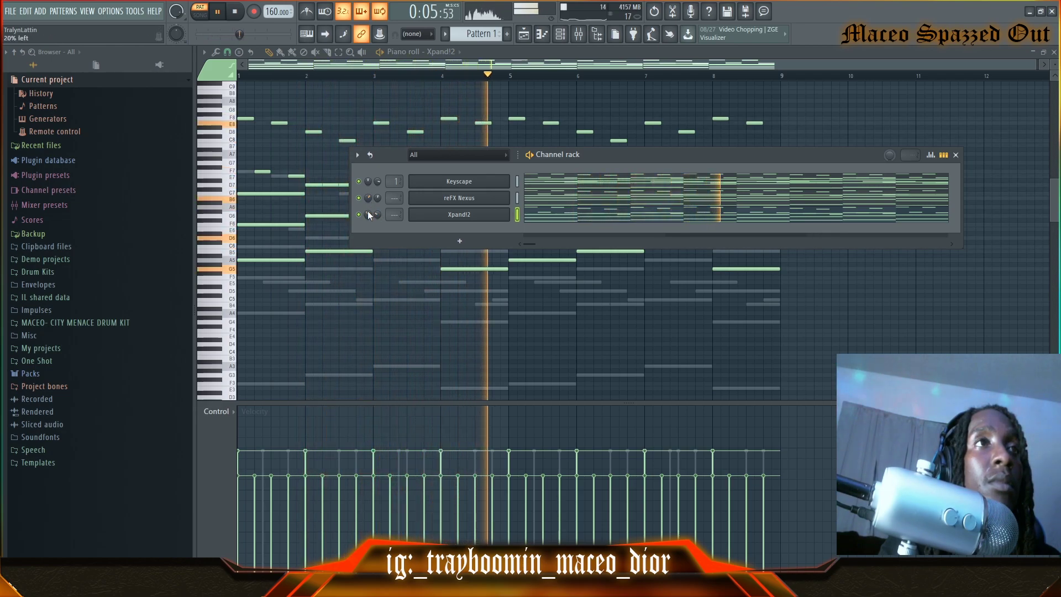
pyautogui.moveTo(606, 157); pyautogui.dragTo(525, 175)
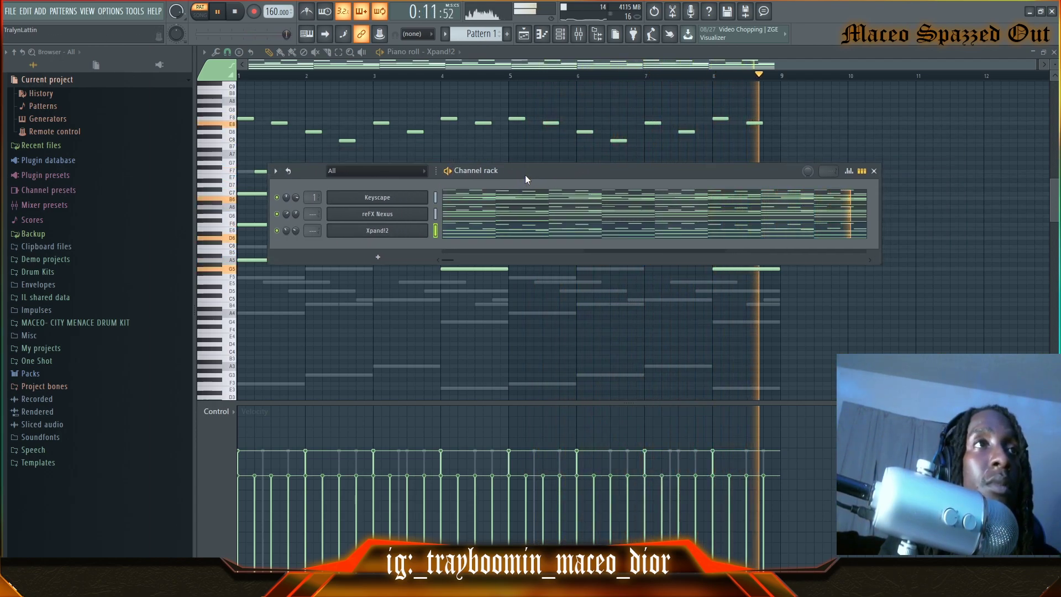
pyautogui.press('space')
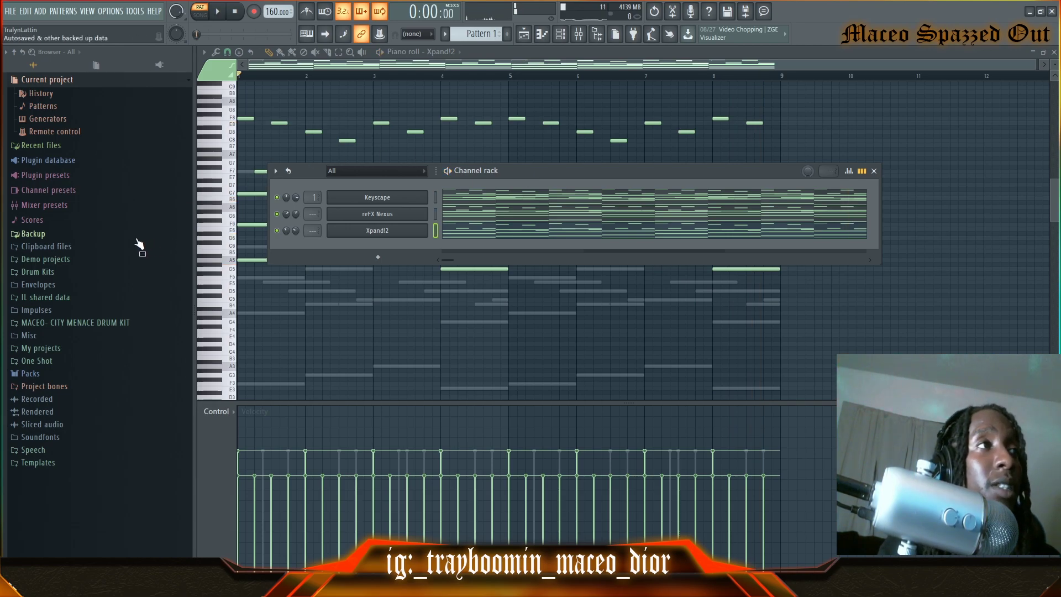
pyautogui.click(41, 270)
pyautogui.scroll(-2, 74, 274)
pyautogui.click(40, 285)
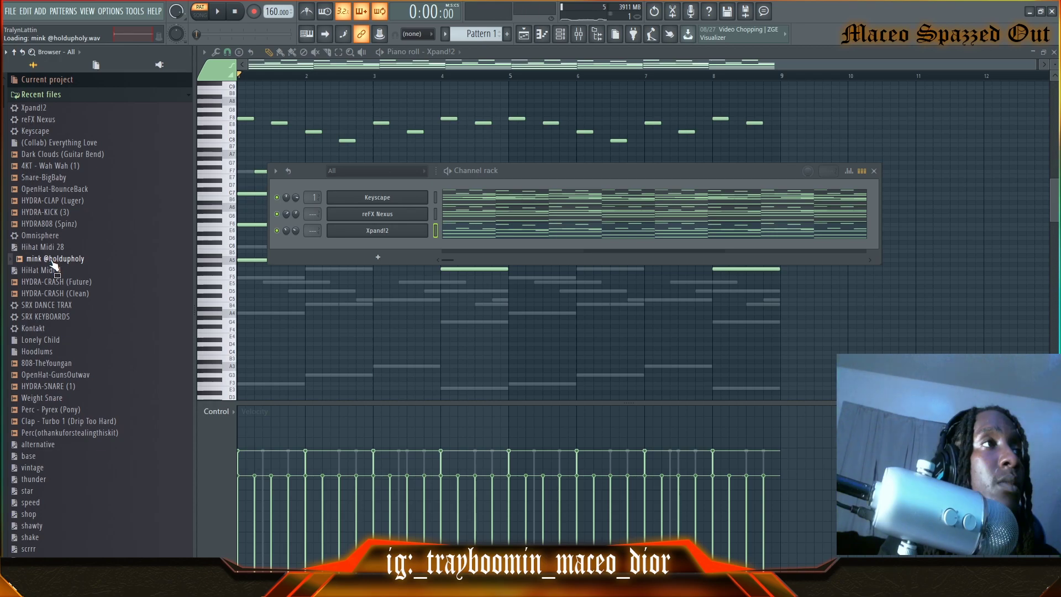
pyautogui.press('space')
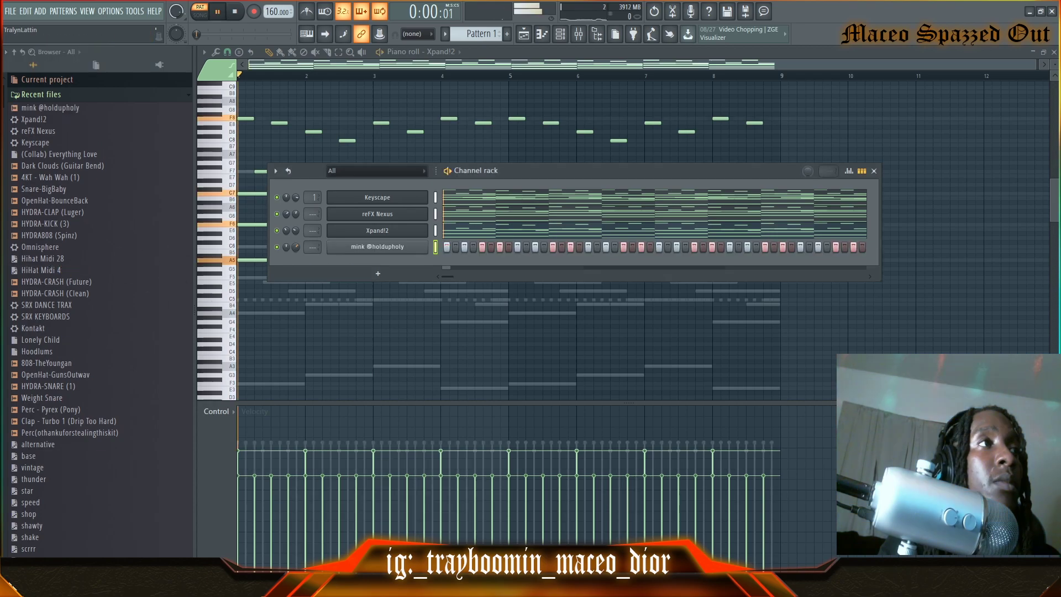
pyautogui.click(60, 272)
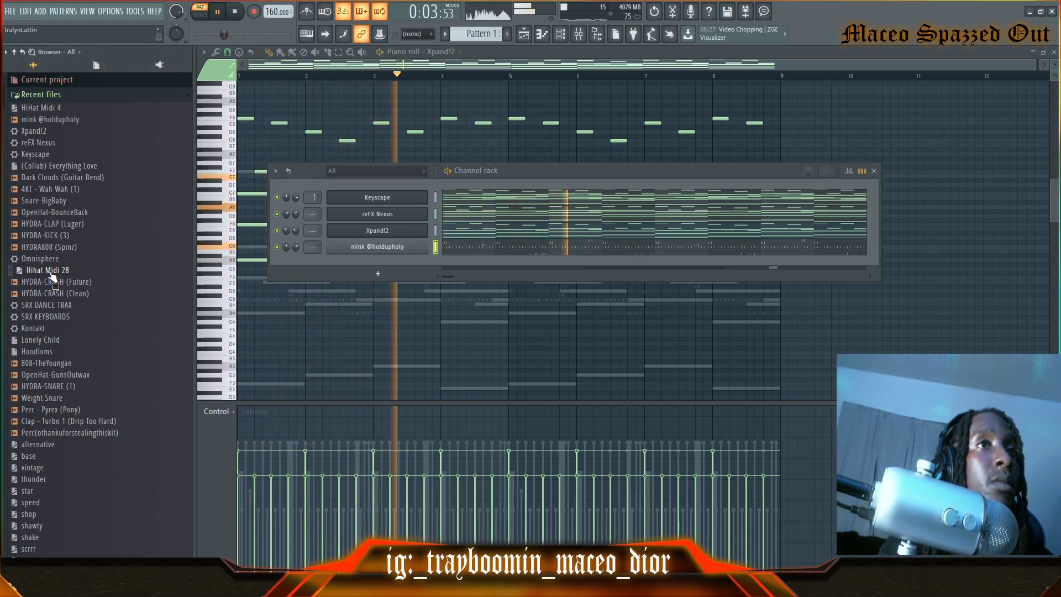
pyautogui.click(387, 246)
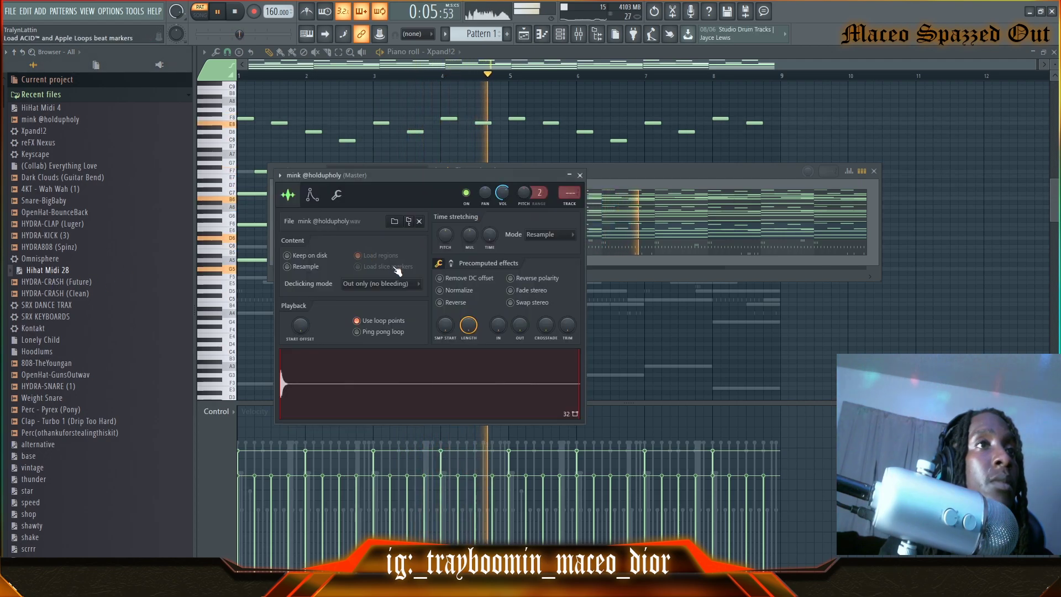
pyautogui.click(579, 176)
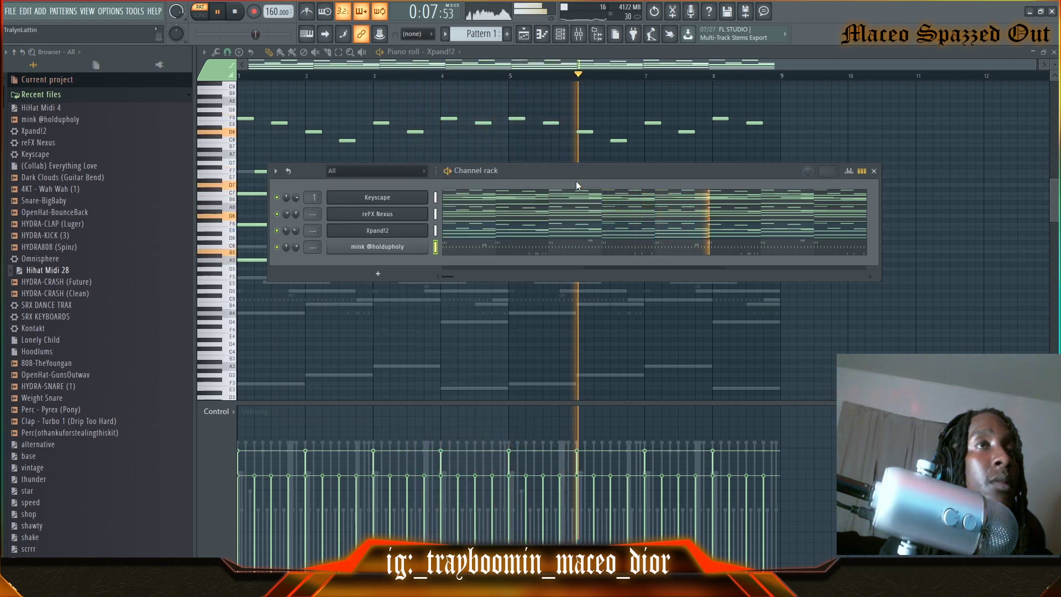
pyautogui.click(466, 249)
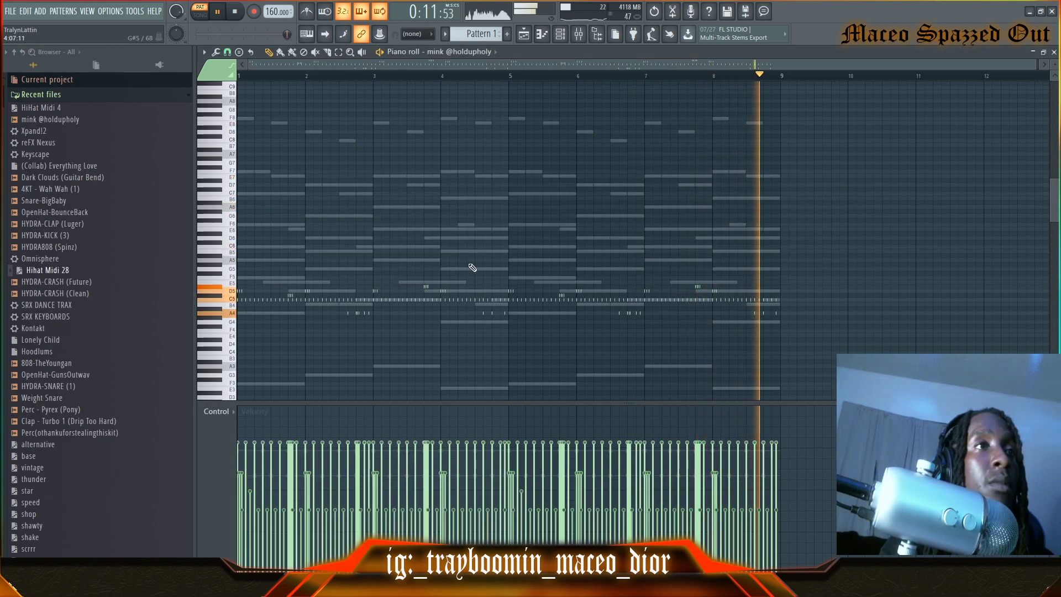
pyautogui.moveTo(426, 255); pyautogui.dragTo(427, 256)
# Place claps on steps 9, 25 and 41 of the Clap - Turbo 1 (Drip Too Hard) channel and play the pattern
pyautogui.click(517, 247)
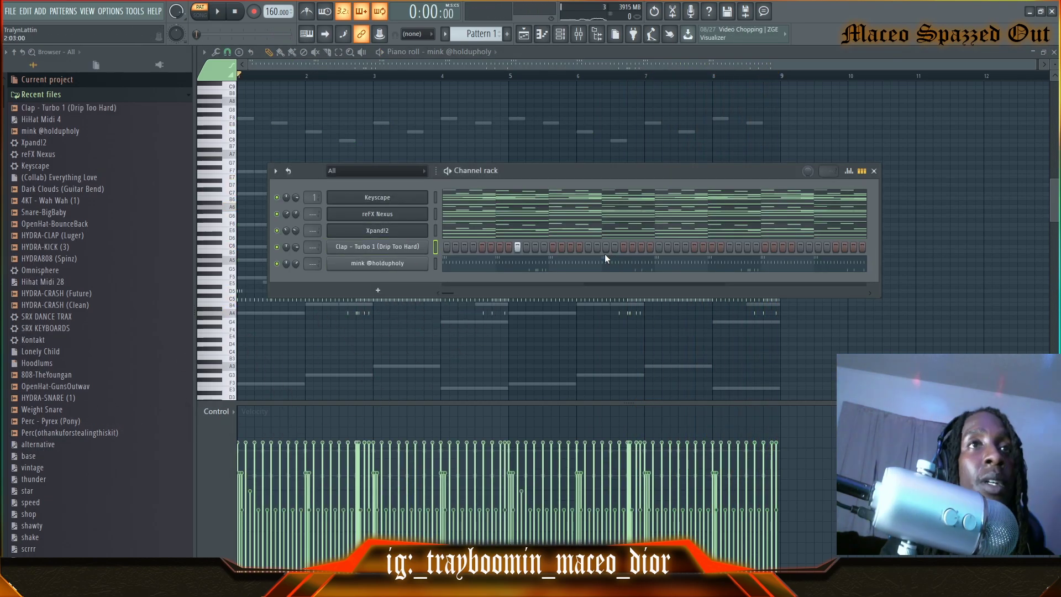
pyautogui.click(588, 247)
pyautogui.press('space')
pyautogui.click(658, 247)
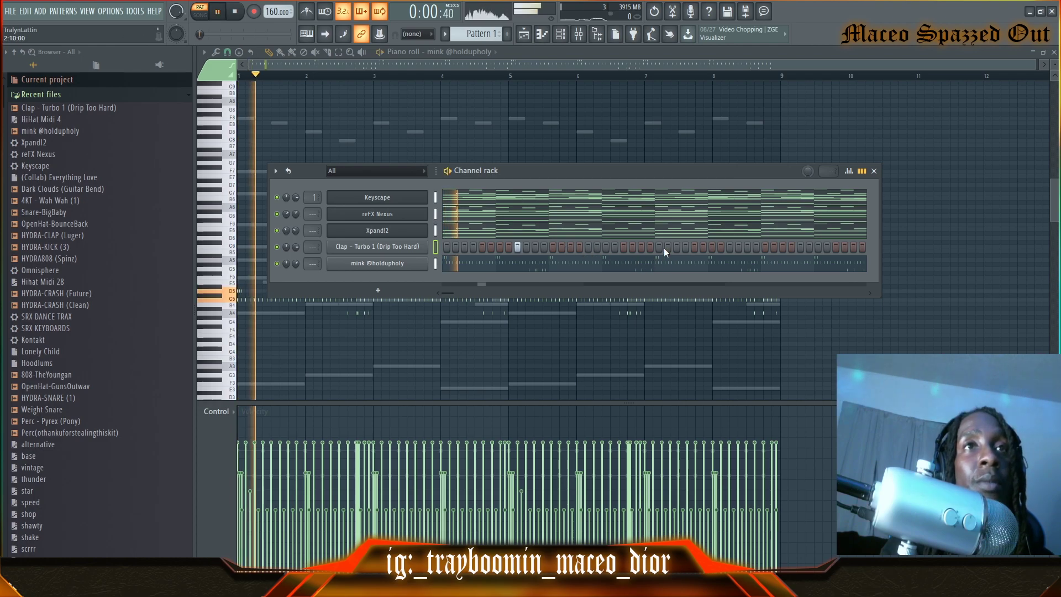
pyautogui.click(800, 247)
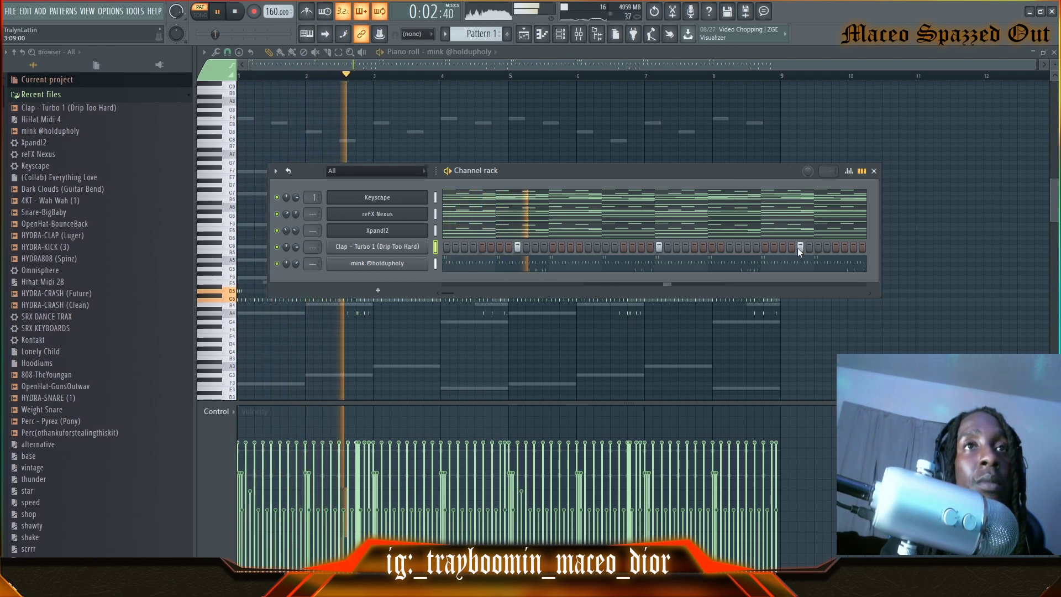
# In the clap's piano roll, set snapping to 1/2 beat, lengthen the claps, repeat them once per bar through bar 8 and play the pattern
pyautogui.rightClick(421, 247)
pyautogui.click(449, 248)
pyautogui.press('space')
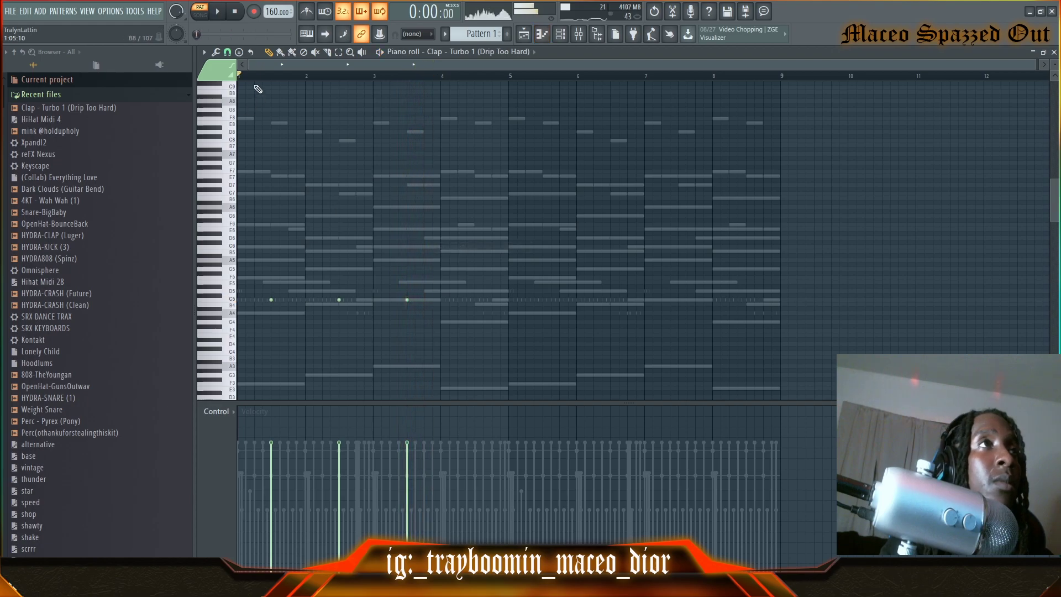
pyautogui.click(228, 53)
pyautogui.click(245, 201)
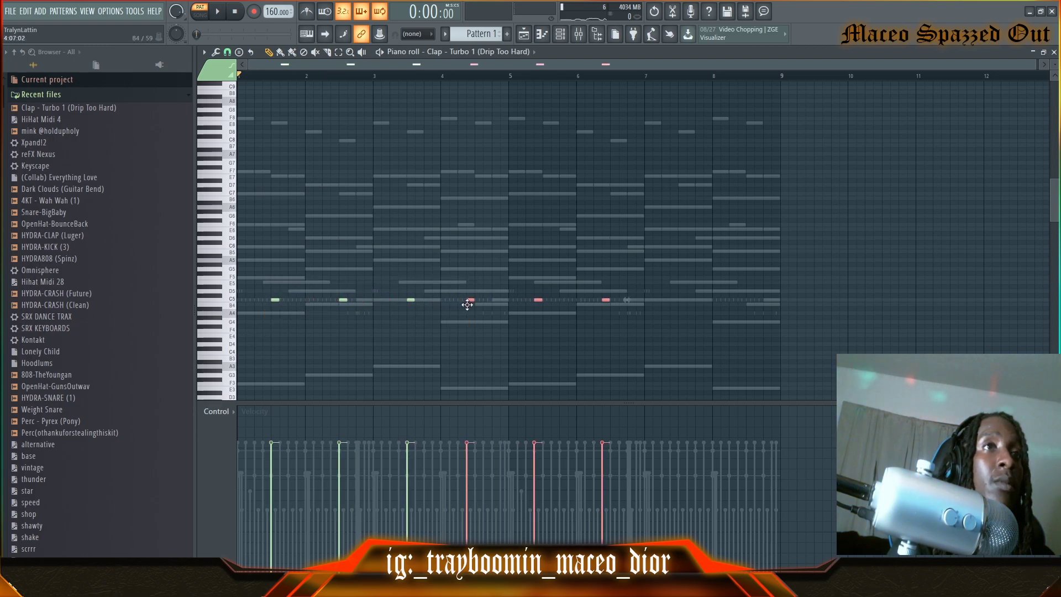
pyautogui.moveTo(663, 292); pyautogui.dragTo(548, 306)
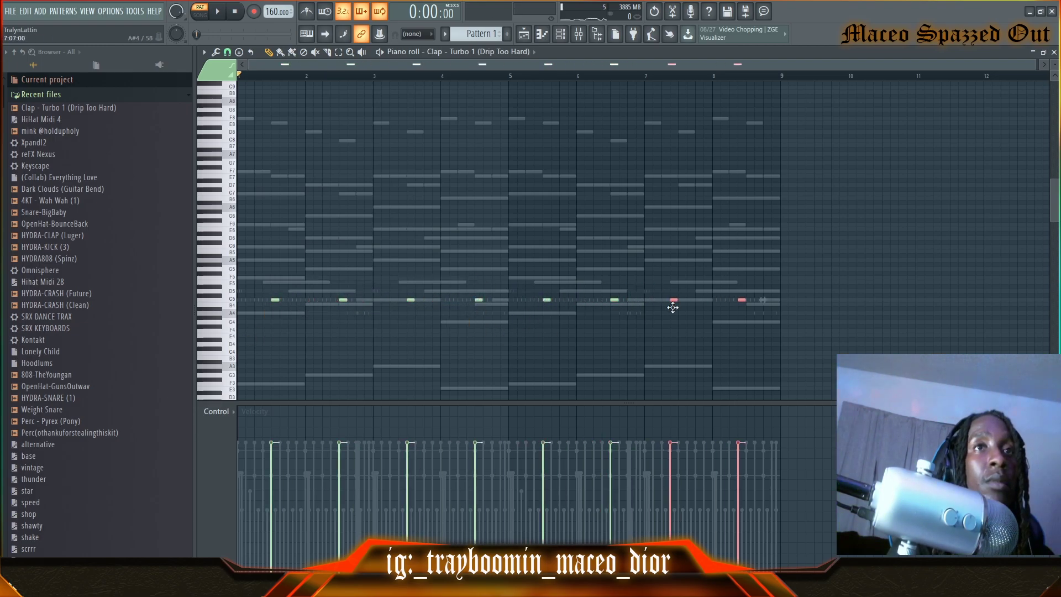
pyautogui.press('F6')
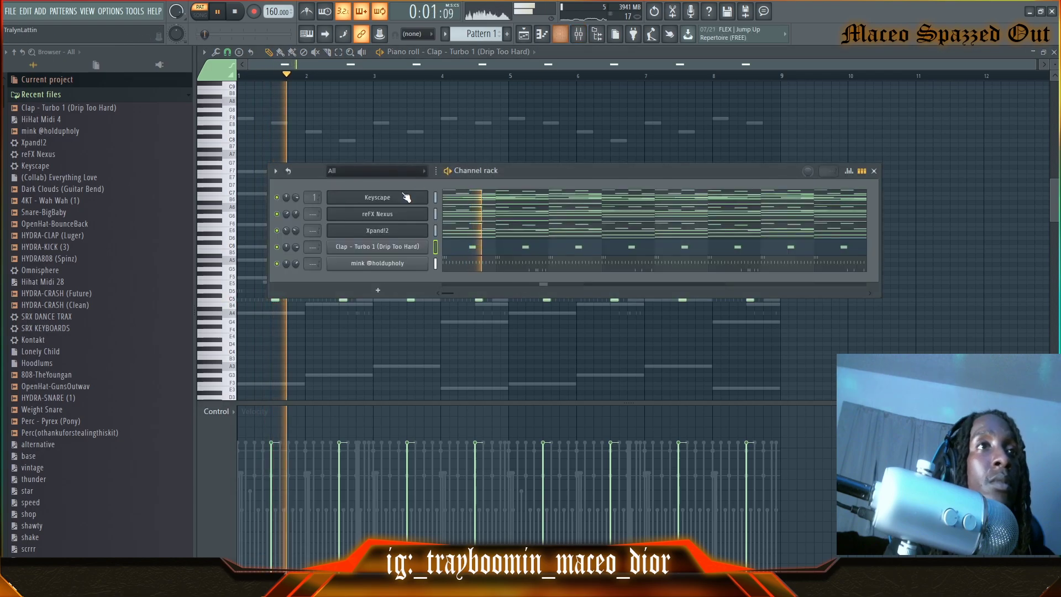
# Preview snares from the recent files and add the [CC] Retail sample as a channel
pyautogui.scroll(-4, 105, 282)
pyautogui.scroll(-3, 67, 232)
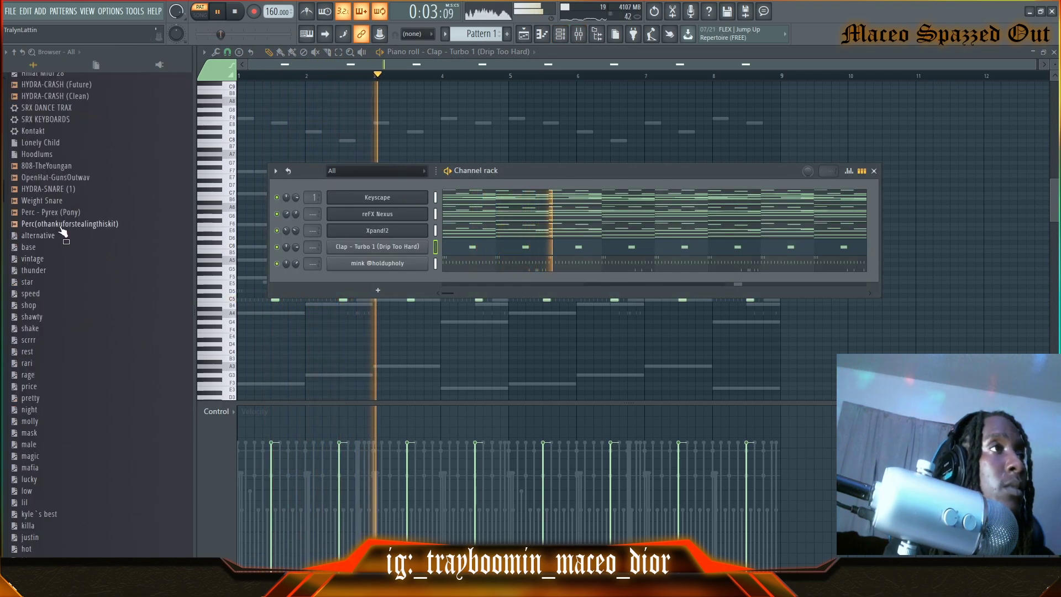
pyautogui.click(57, 203)
pyautogui.click(57, 190)
pyautogui.scroll(-6, 63, 244)
pyautogui.moveTo(44, 328); pyautogui.dragTo(392, 279)
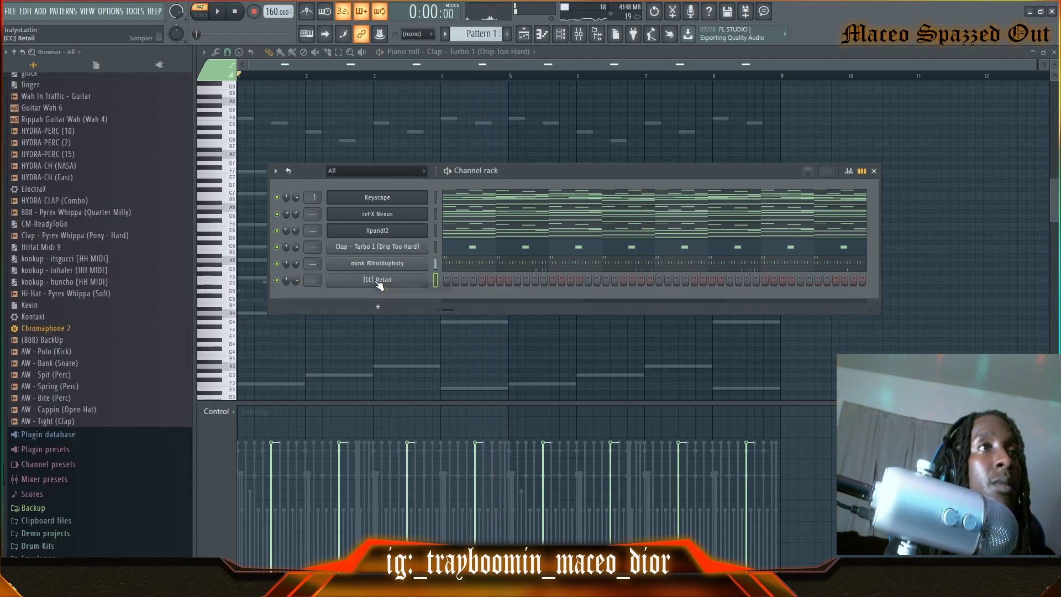
# Enable the volume envelope of the [CC] Retail channel
pyautogui.click(398, 281)
pyautogui.click(343, 225)
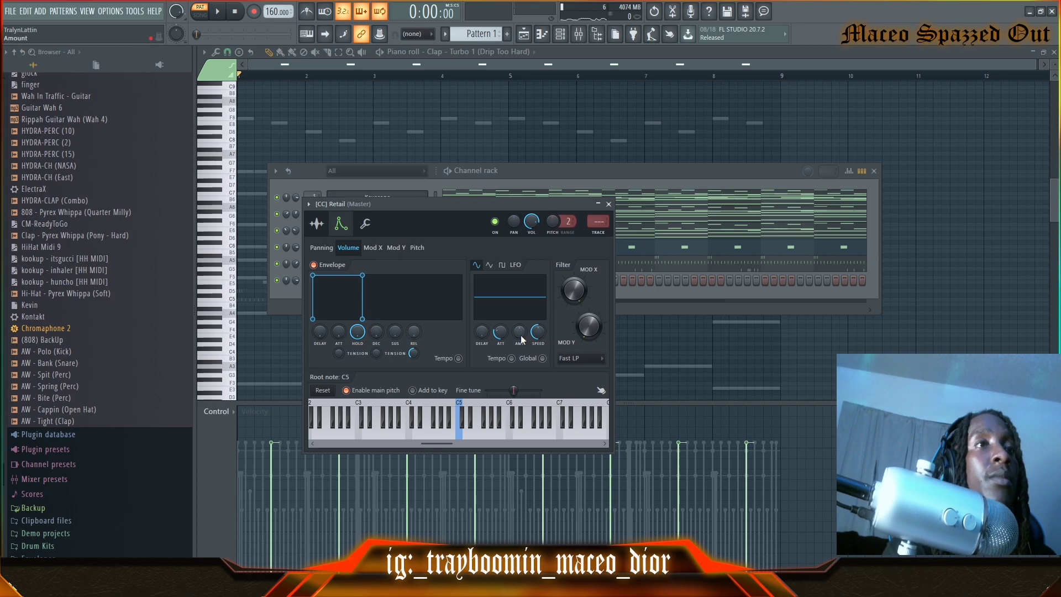
pyautogui.click(609, 204)
# Draw one-bar F, G, A and E bass notes twice across eight bars of [CC] Retail and raise them two octaves
pyautogui.rightClick(426, 278)
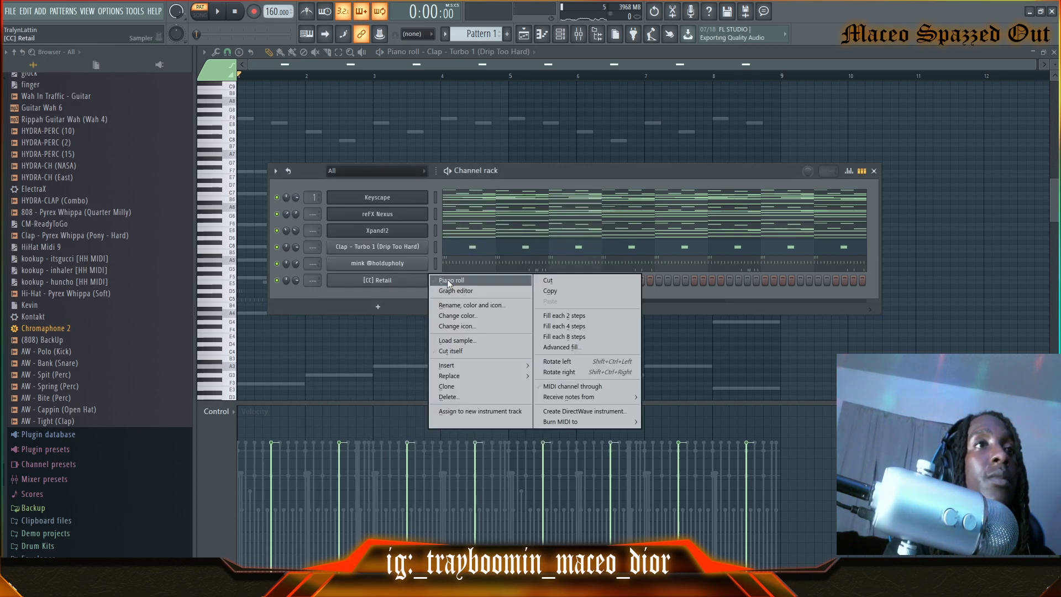
pyautogui.click(442, 283)
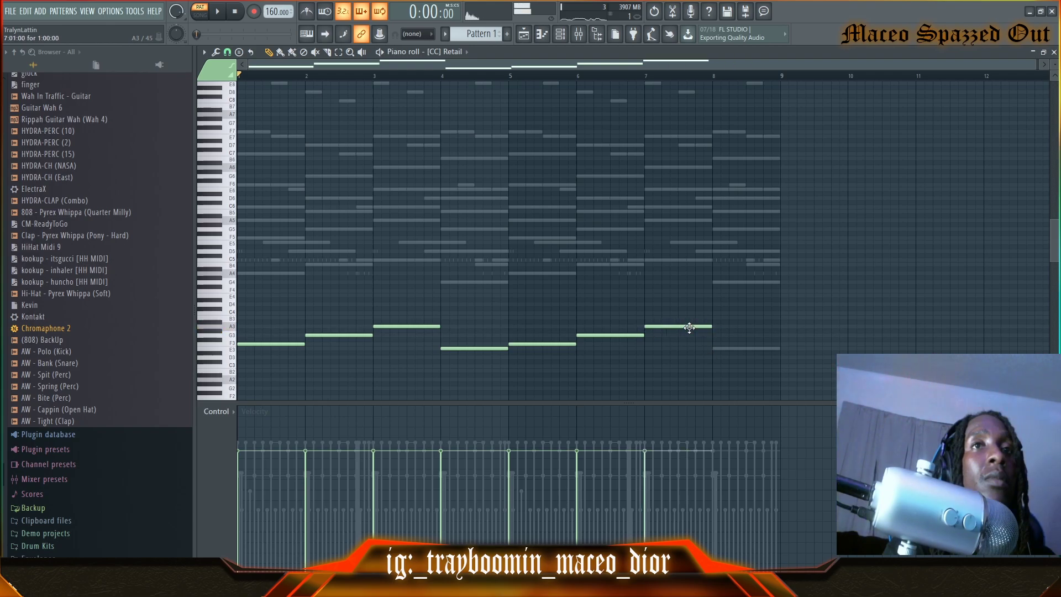
pyautogui.hotkey('ctrl', 'Up')
pyautogui.hotkey('ctrl', 'Up')
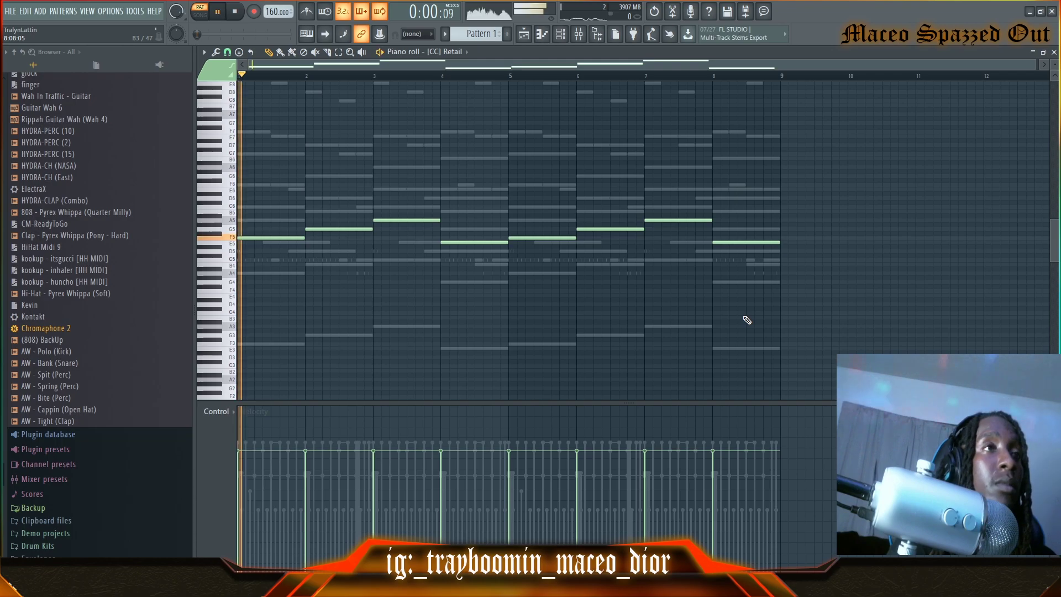
# Add the (808) BackUp and HYDRA-CRASH (Crisp) samples as channels, with a crash on the first step
pyautogui.press('F6')
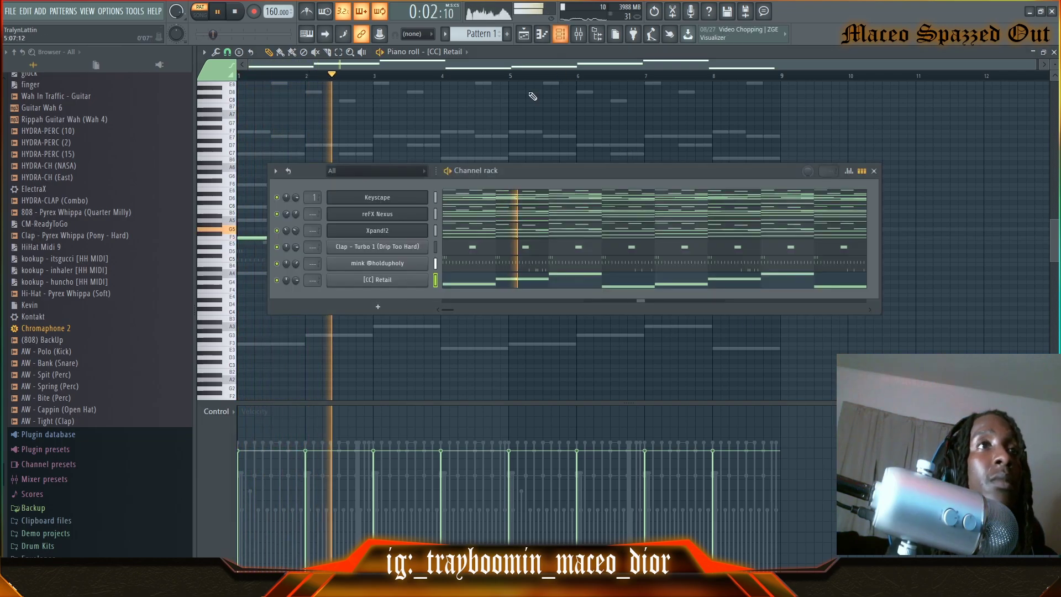
pyautogui.moveTo(77, 340); pyautogui.dragTo(380, 293)
pyautogui.scroll(1, 59, 259)
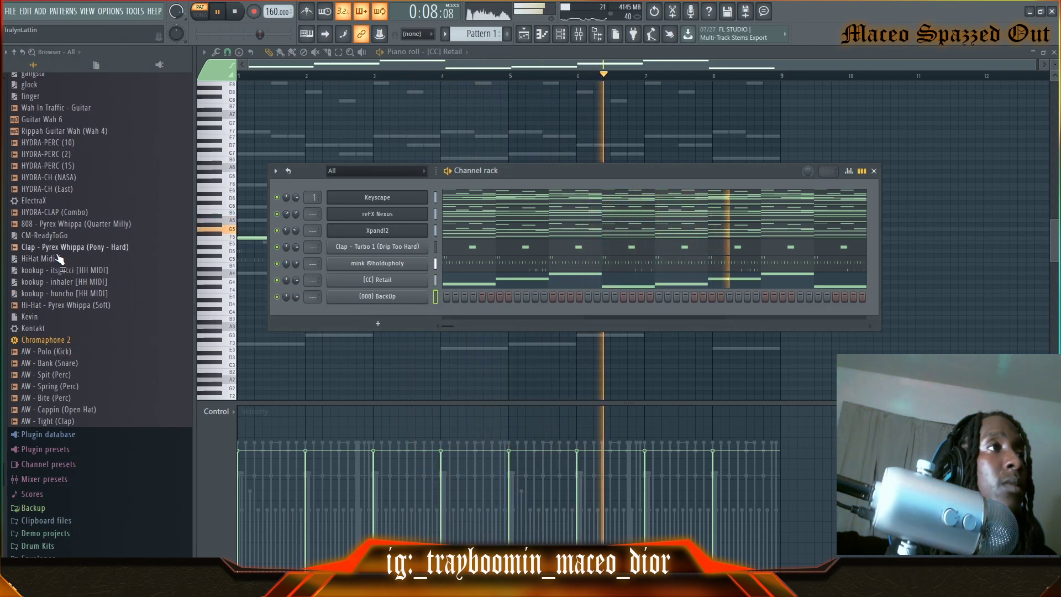
pyautogui.scroll(-5, 66, 360)
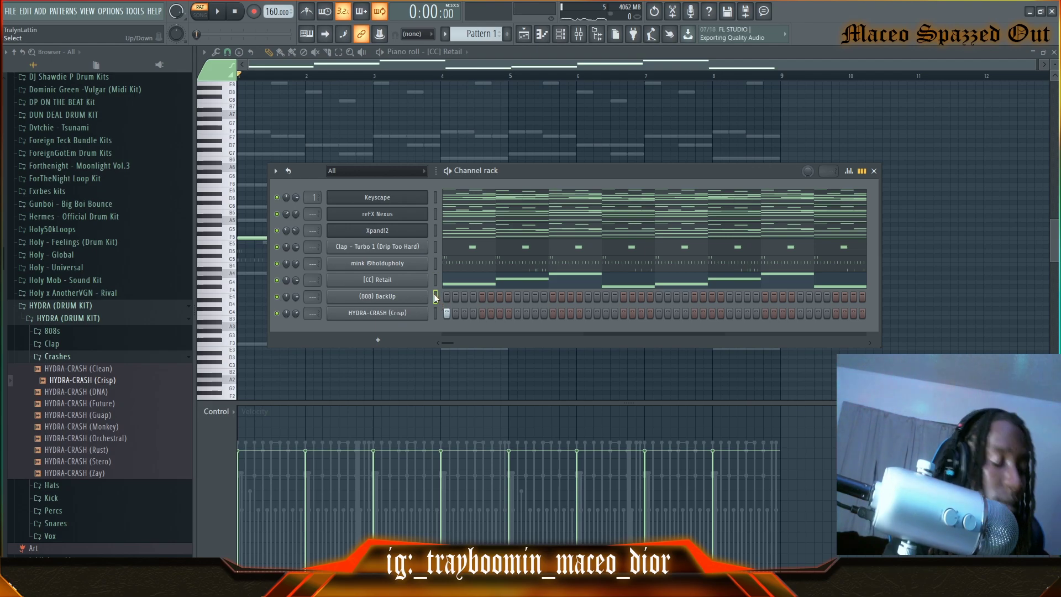
# Paste the [CC] Retail notes into (808) BackUp, replace the first F5 with two shorter hits and move bar 2's G5 earlier
pyautogui.hotkey('ctrl', 'v')
pyautogui.click(454, 297)
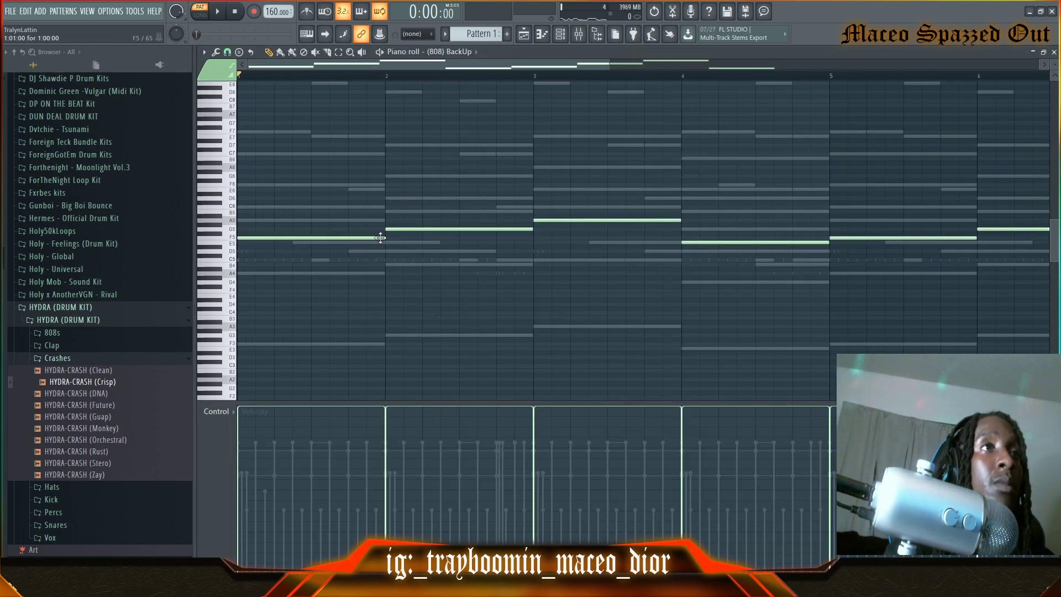
pyautogui.press('space')
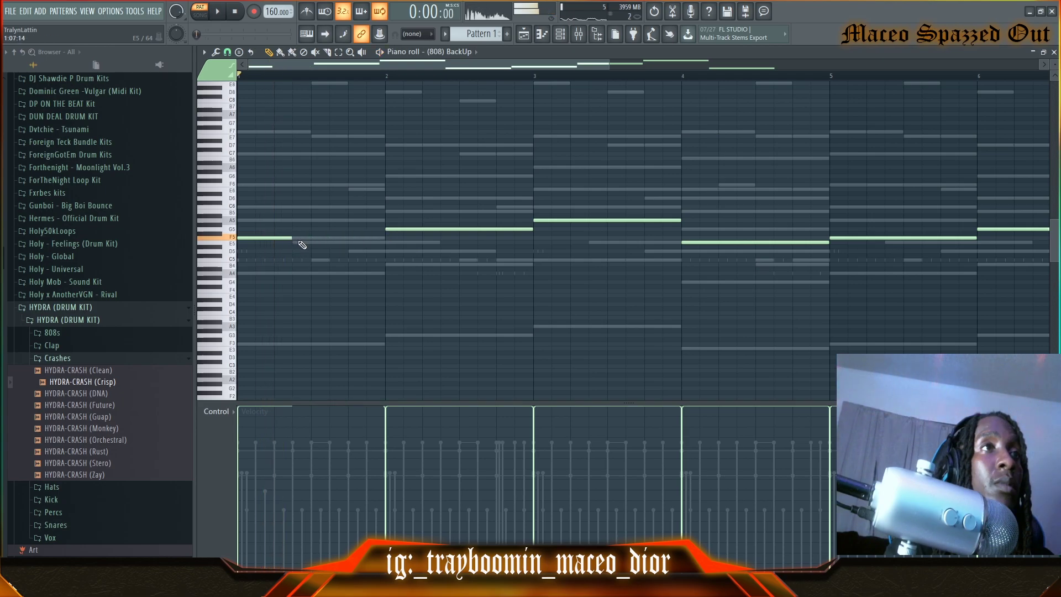
pyautogui.press('space')
pyautogui.moveTo(404, 233); pyautogui.dragTo(366, 229)
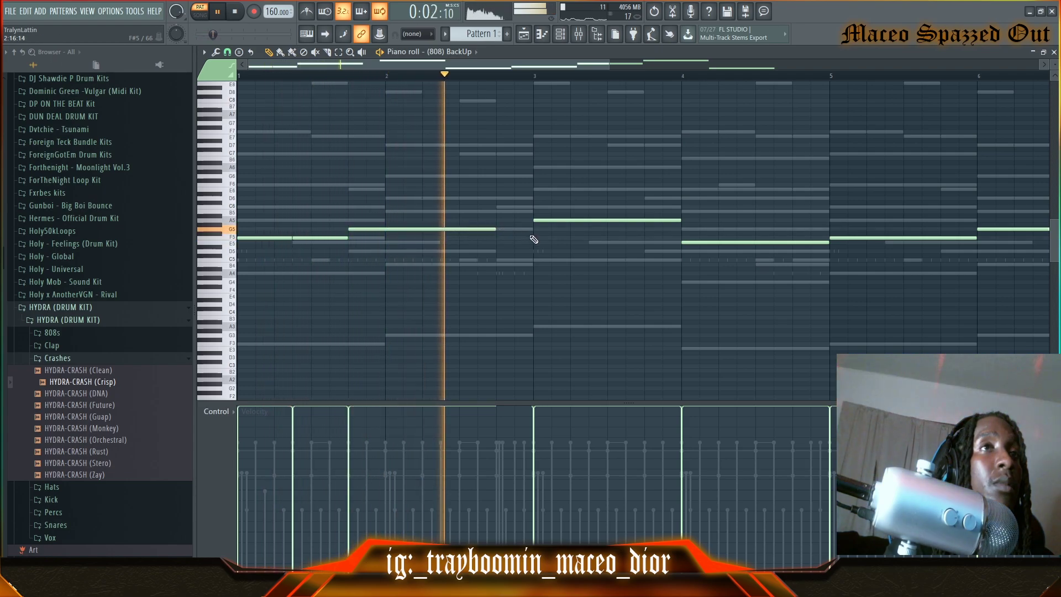
# Replace bar 3's A5 with two shorter 808 hits, move bar 4's E5 earlier and add a second E5 after it
pyautogui.moveTo(678, 220); pyautogui.dragTo(642, 220)
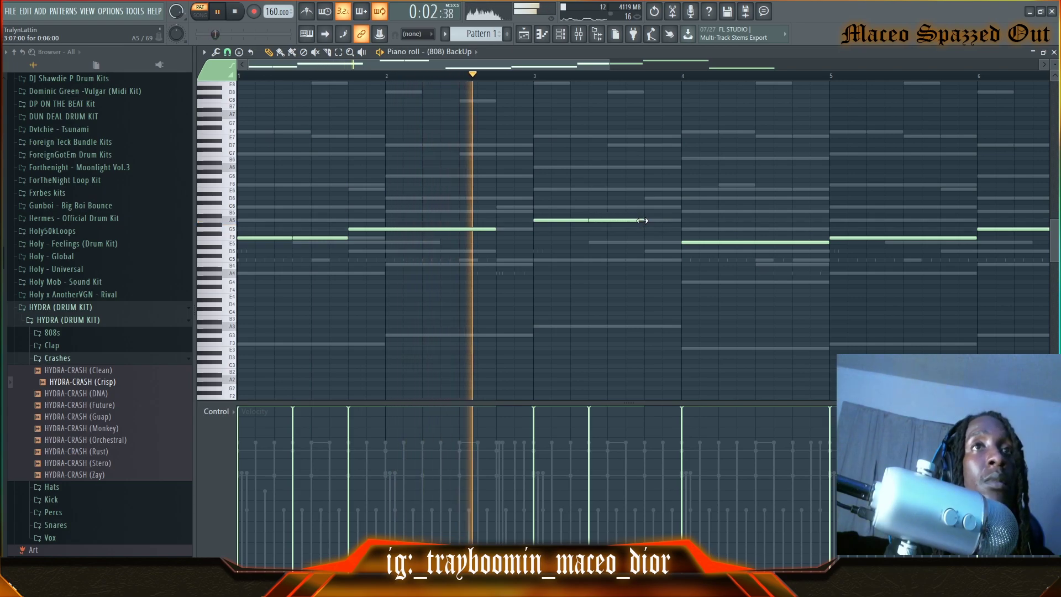
pyautogui.moveTo(699, 242); pyautogui.dragTo(663, 241)
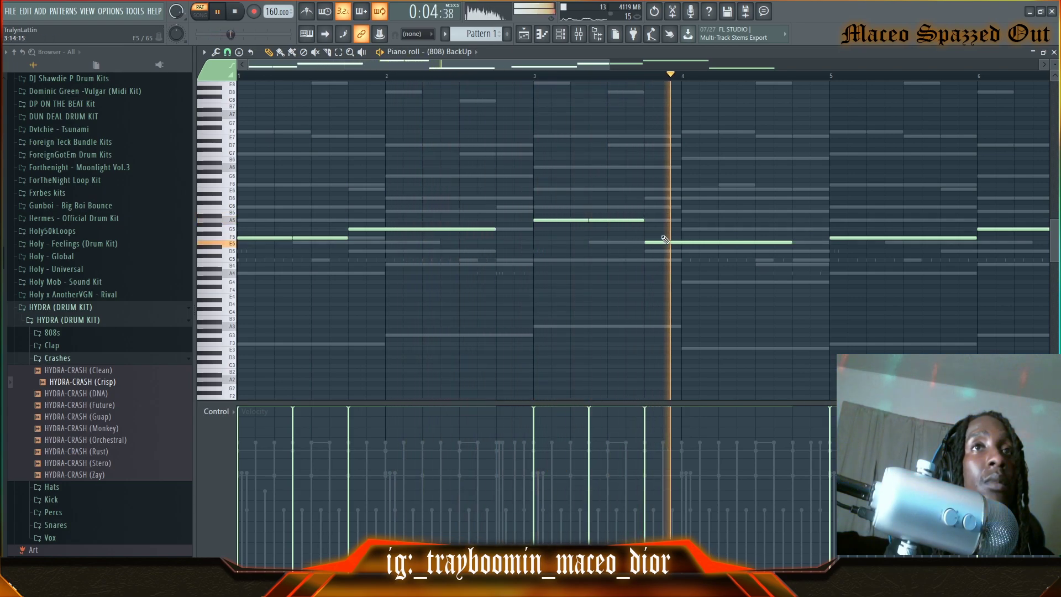
pyautogui.click(801, 244)
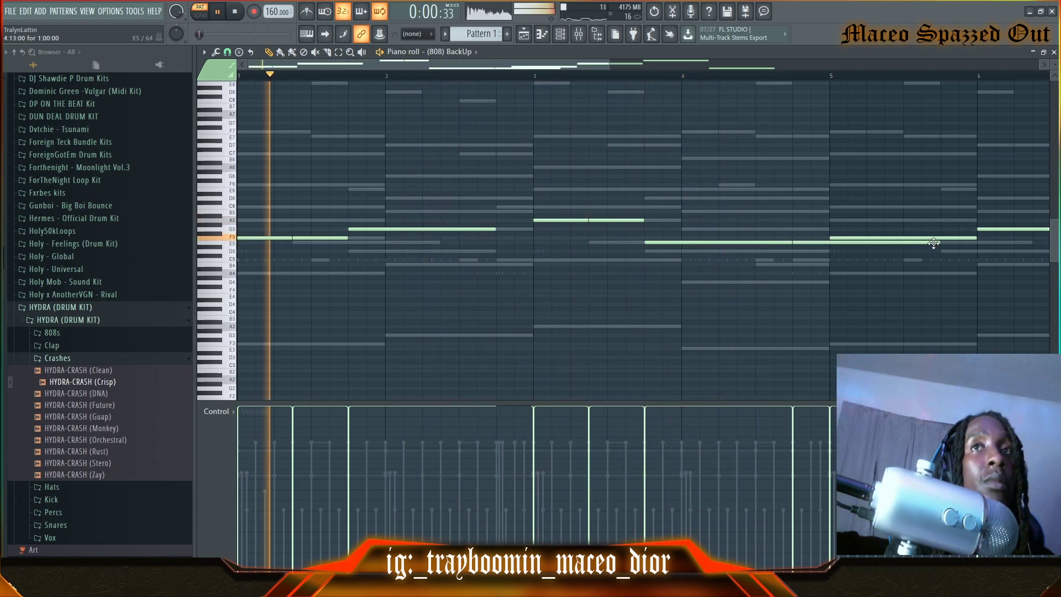
# Trim the second E5 to the end of bar 4 and delete the 808 notes in bars 5 to 8
pyautogui.scroll(-3, 637, 80)
pyautogui.moveTo(870, 179); pyautogui.dragTo(564, 271)
pyautogui.press('Delete')
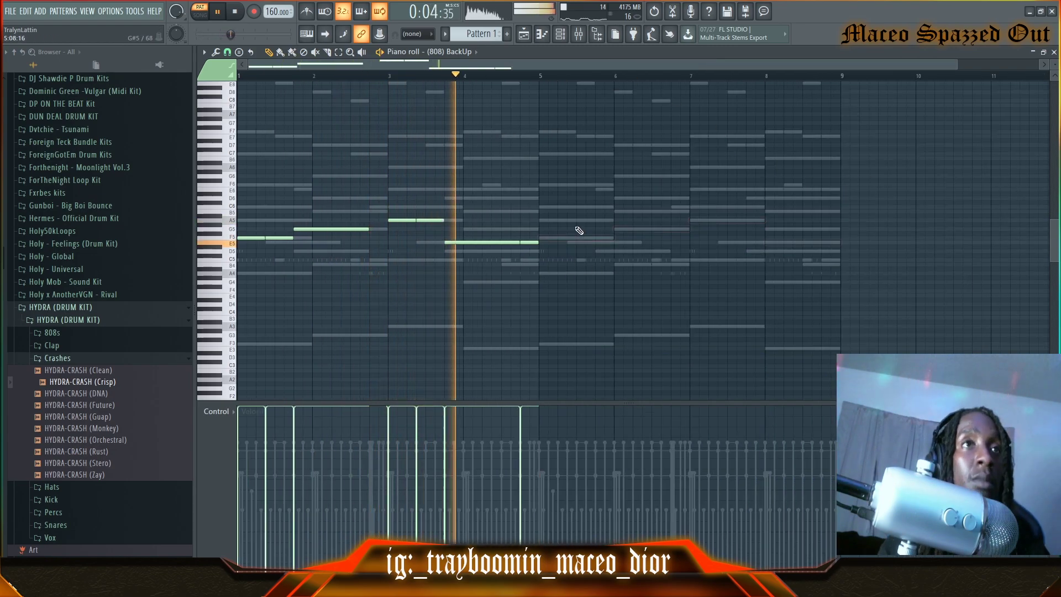
pyautogui.press('space')
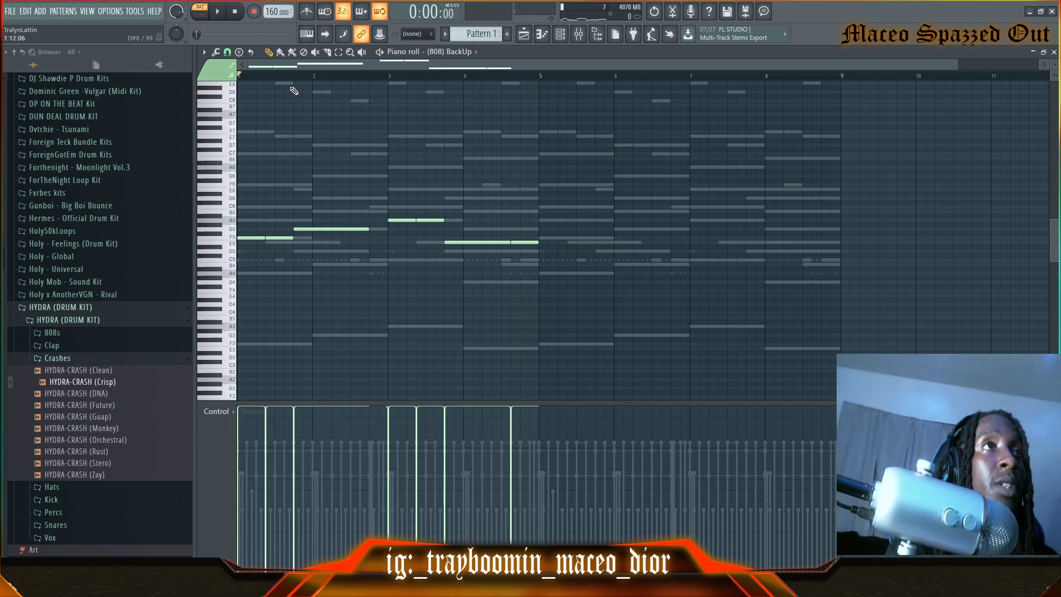
# With snapping at 1/4 beat, add three short G5 hits at the end of bar 2 and raise the second F5 one octave
pyautogui.scroll(3, 300, 84)
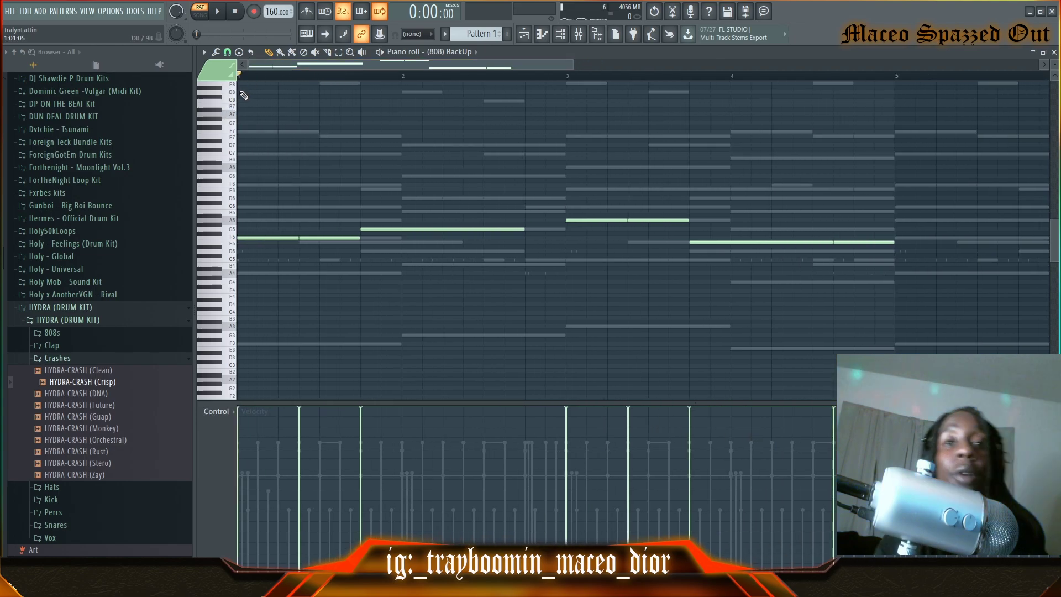
pyautogui.click(227, 51)
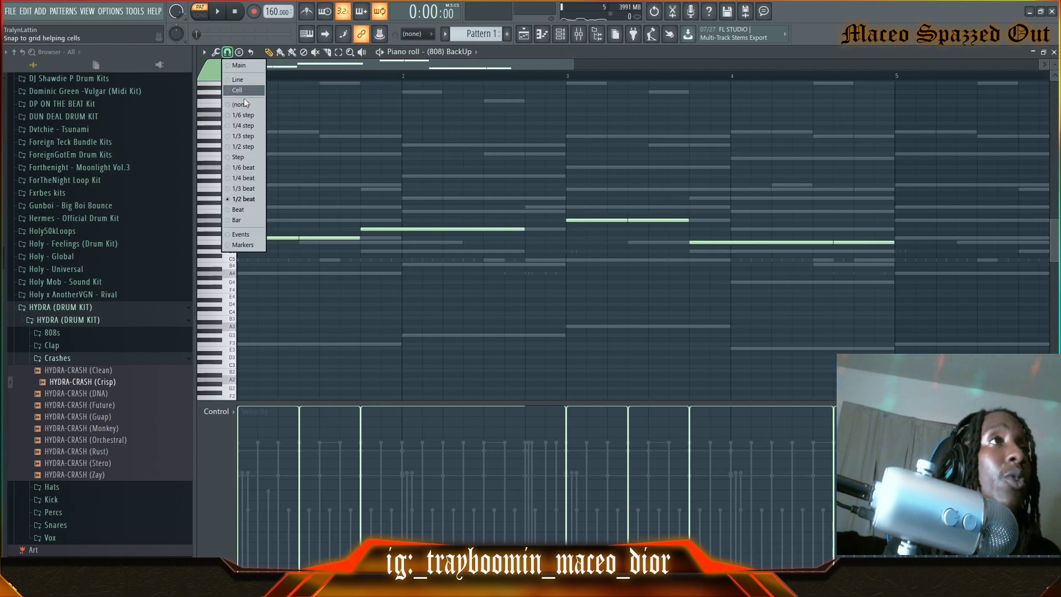
pyautogui.click(247, 181)
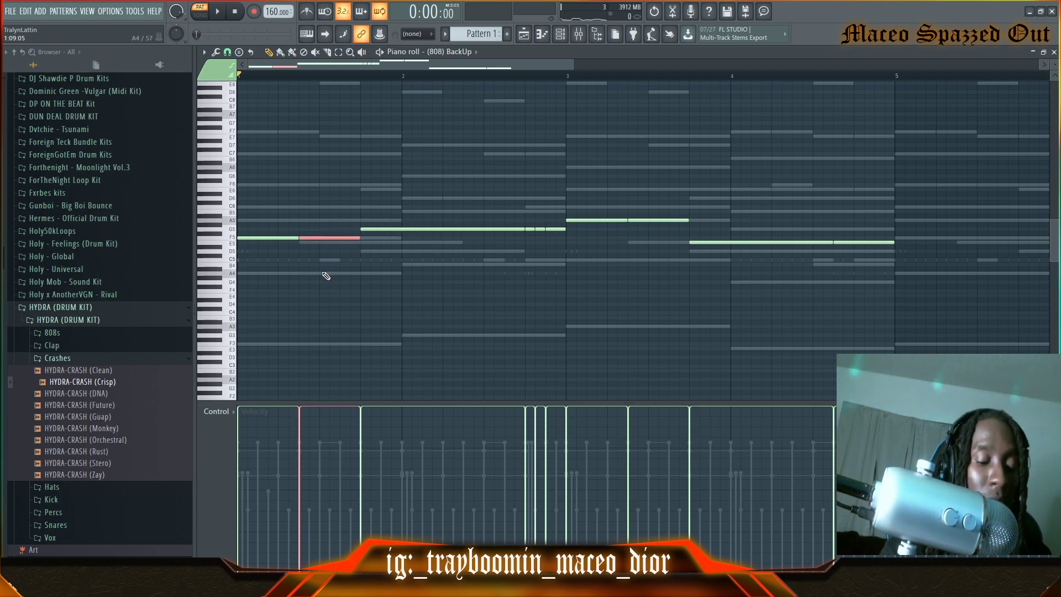
pyautogui.hotkey('ctrl', 'Up')
pyautogui.press('space')
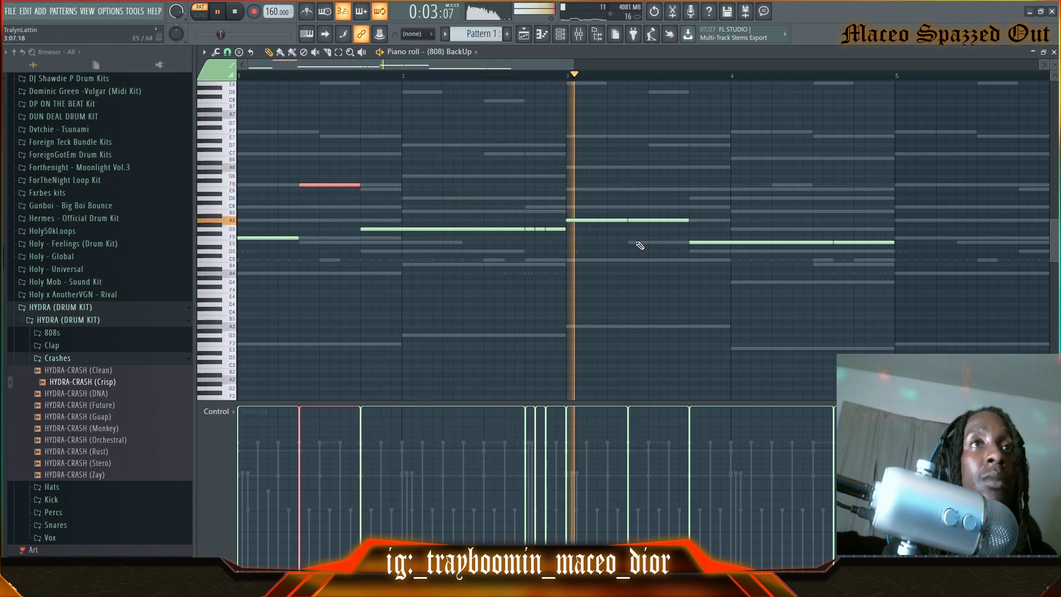
# Add an E5 hit a quarter into bar 4 of the 808 part and repeat the four bars over bars 5 to 8
pyautogui.keyDown('ctrl'); pyautogui.click(758, 214); pyautogui.keyUp('ctrl')
pyautogui.press('space')
pyautogui.scroll(3, 624, 82)
pyautogui.press('space')
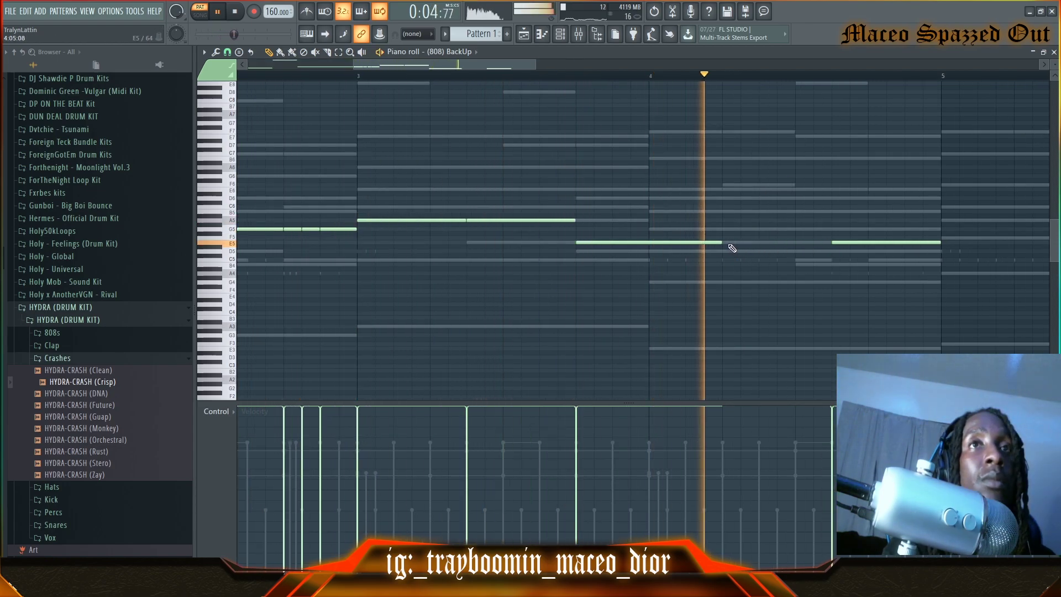
pyautogui.click(728, 242)
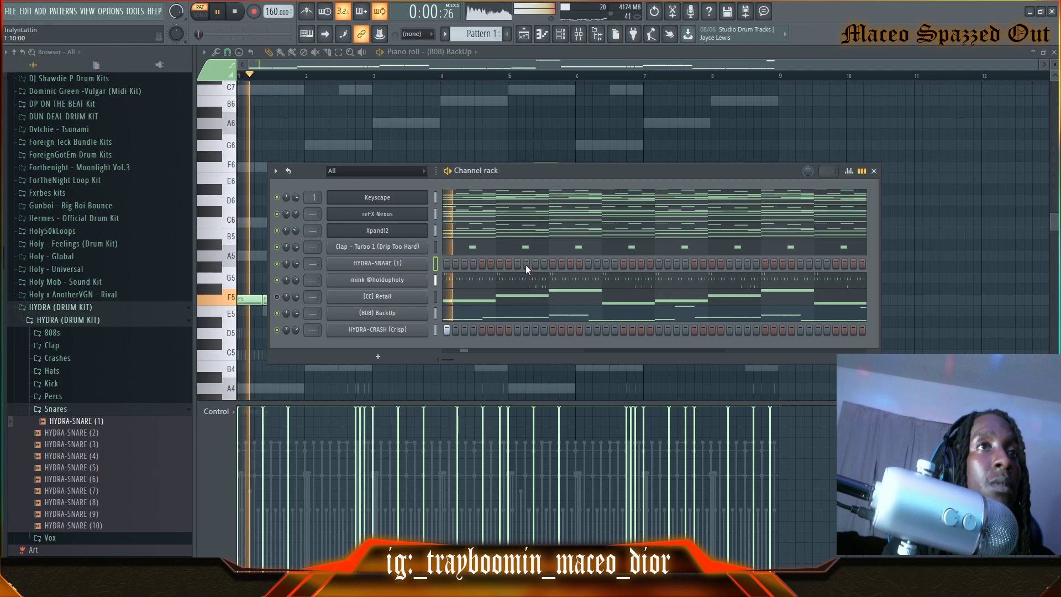
# Place snare hits on steps 9, 19, 25 and 41 of the HYDRA-SNARE (1) channel
pyautogui.click(518, 264)
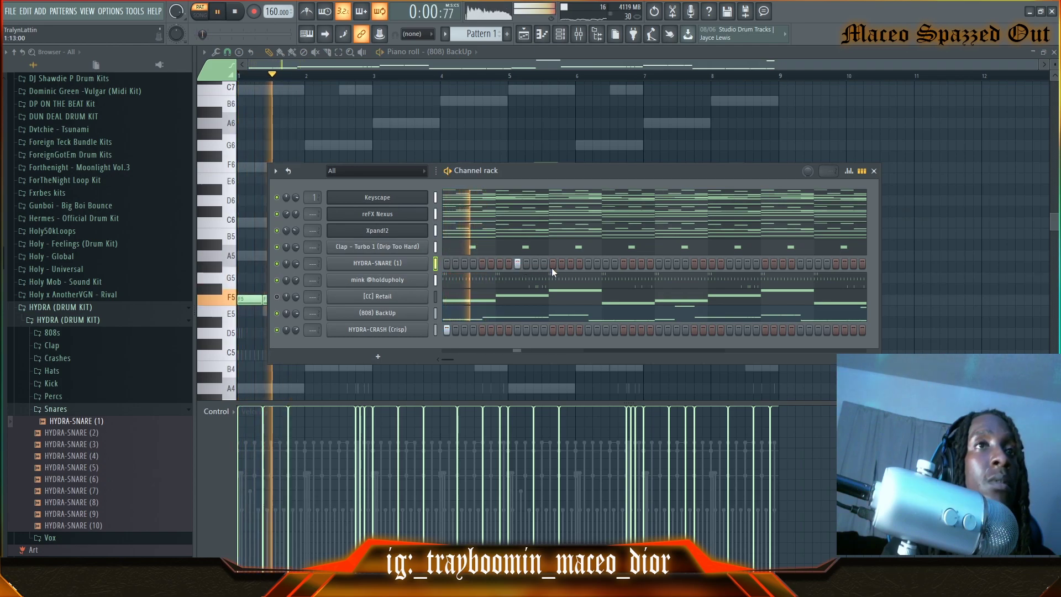
pyautogui.click(606, 263)
pyautogui.click(658, 264)
pyautogui.click(800, 264)
# Add more C5 snare hits in bars 3 and 4 of HYDRA-SNARE (1), copy the part to bars 5 to 8 and play it
pyautogui.press('space')
pyautogui.rightClick(406, 262)
pyautogui.click(452, 262)
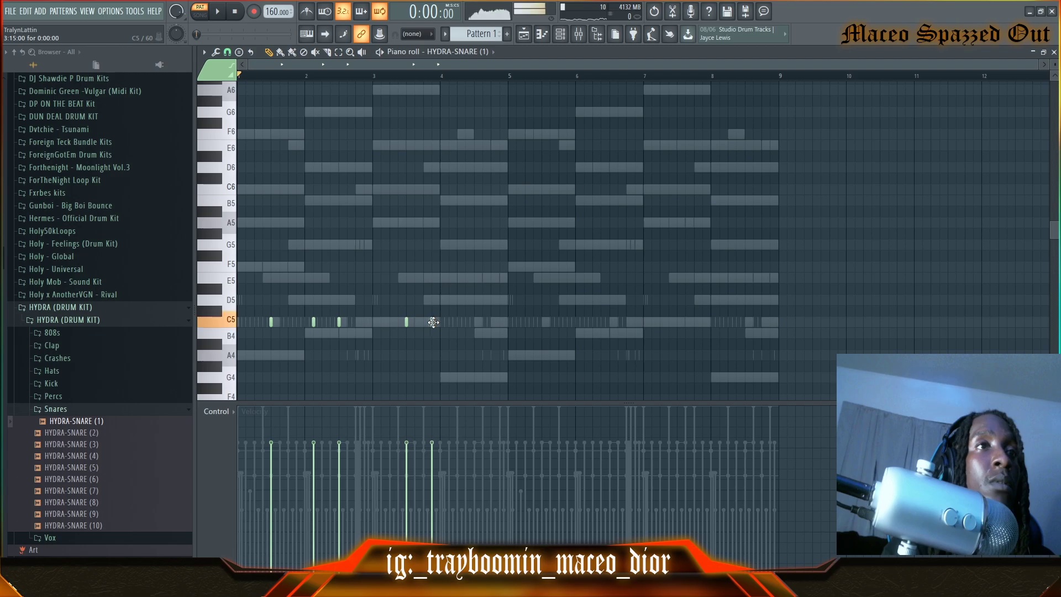
pyautogui.hotkey('ctrl', 'a')
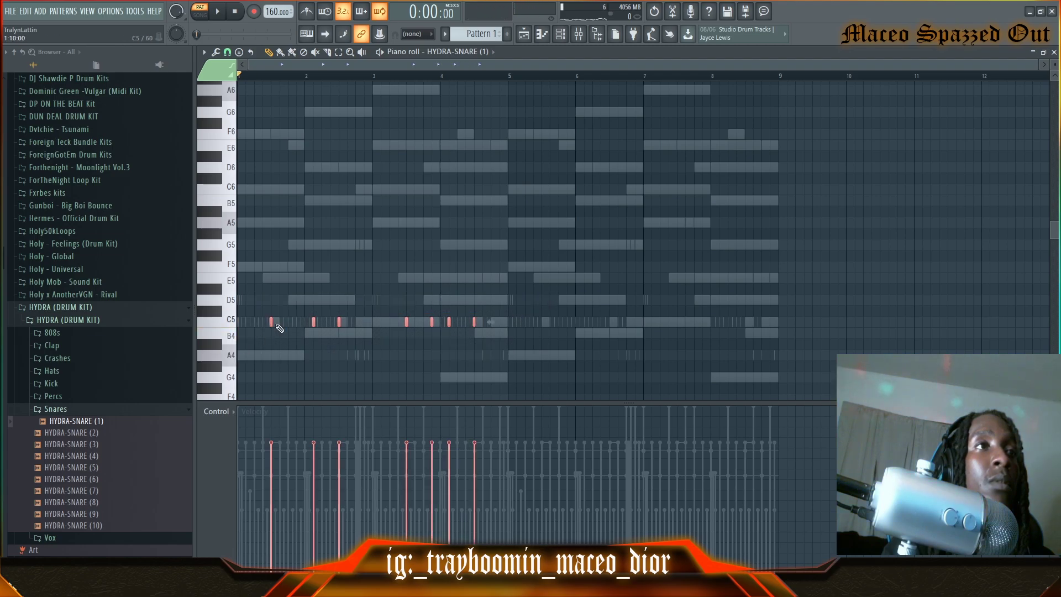
pyautogui.moveTo(522, 327); pyautogui.dragTo(541, 326)
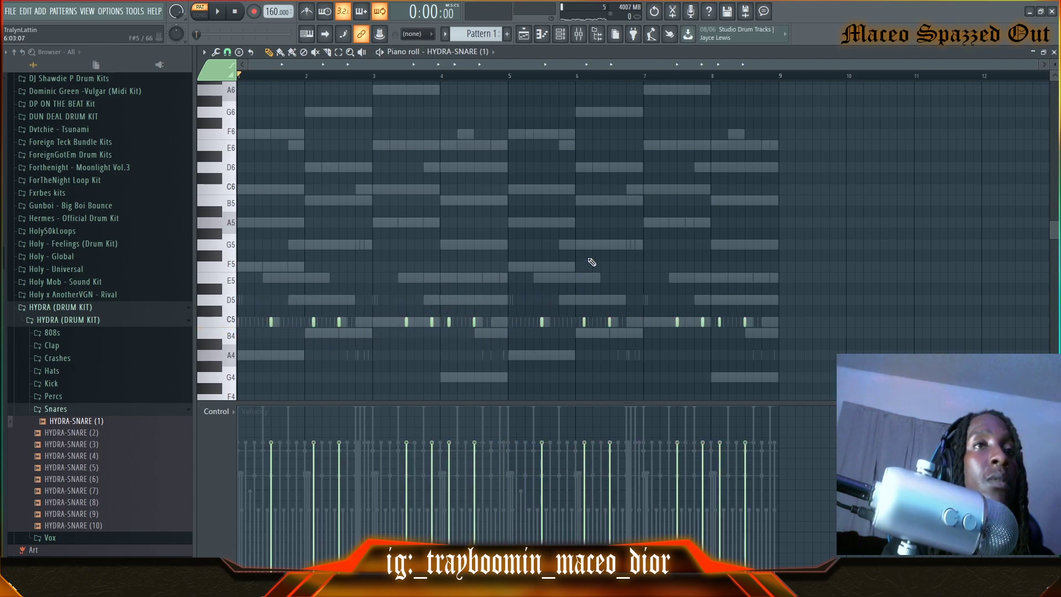
pyautogui.press('space')
pyautogui.press('F6')
pyautogui.scroll(-4, 157, 301)
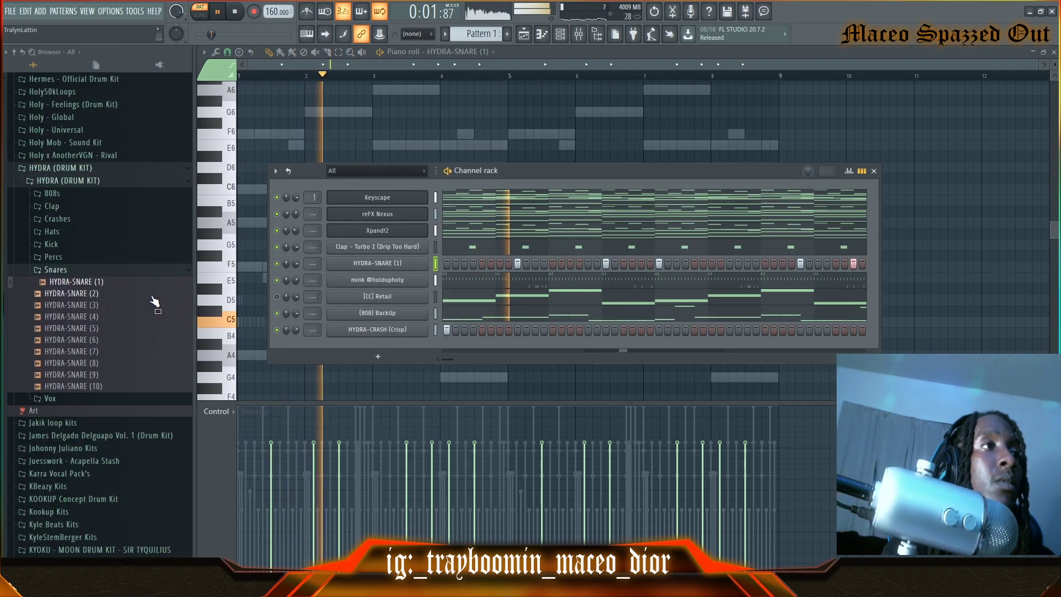
# Add the HYDRA-PERC (1) sample from the Percs folder below the snare channel, with hits on steps 29 and 31
pyautogui.click(53, 257)
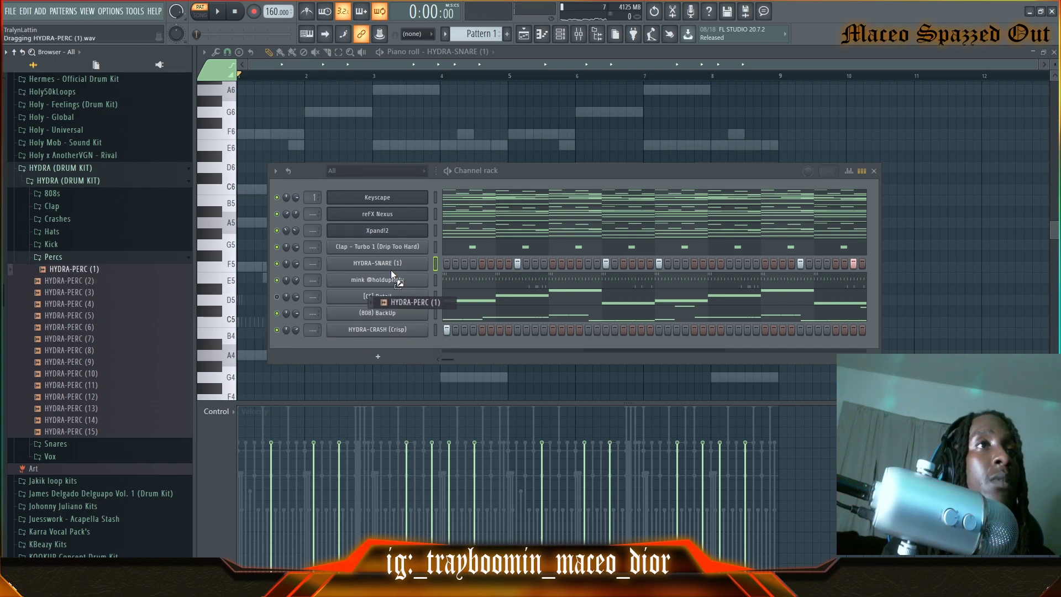
pyautogui.moveTo(390, 269); pyautogui.dragTo(390, 270)
pyautogui.press('space')
# Set the start offset of HYDRA-PERC (1) to 29% and copy its two hits at the end of bar 2 to bar 6
pyautogui.click(378, 280)
pyautogui.moveTo(273, 300); pyautogui.dragTo(273, 271)
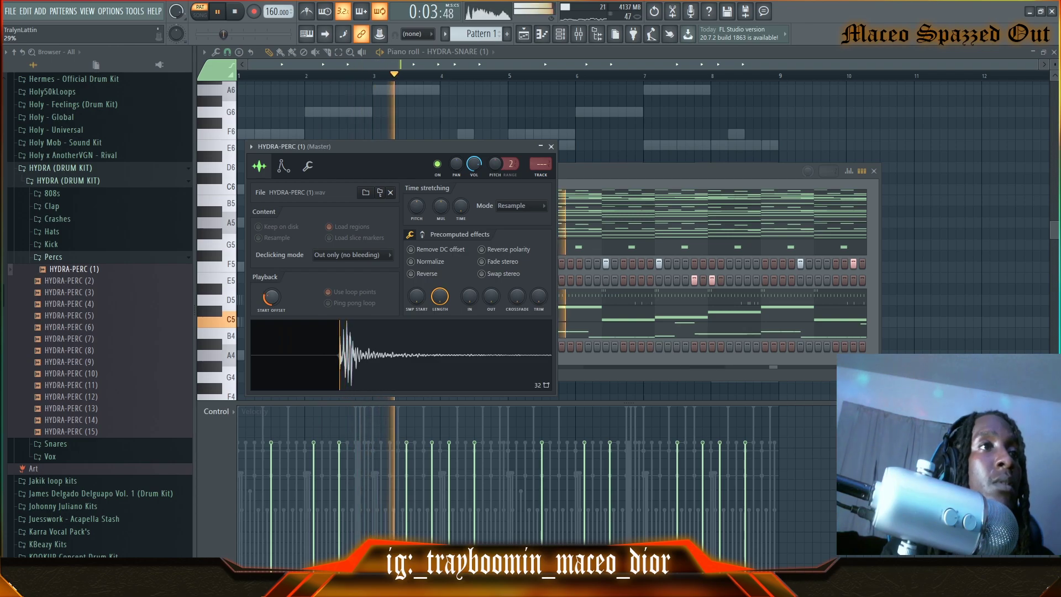
pyautogui.click(551, 147)
pyautogui.rightClick(423, 277)
pyautogui.click(442, 281)
pyautogui.keyDown('ctrl'); pyautogui.moveTo(394, 295); pyautogui.dragTo(651, 322); pyautogui.keyUp('ctrl')
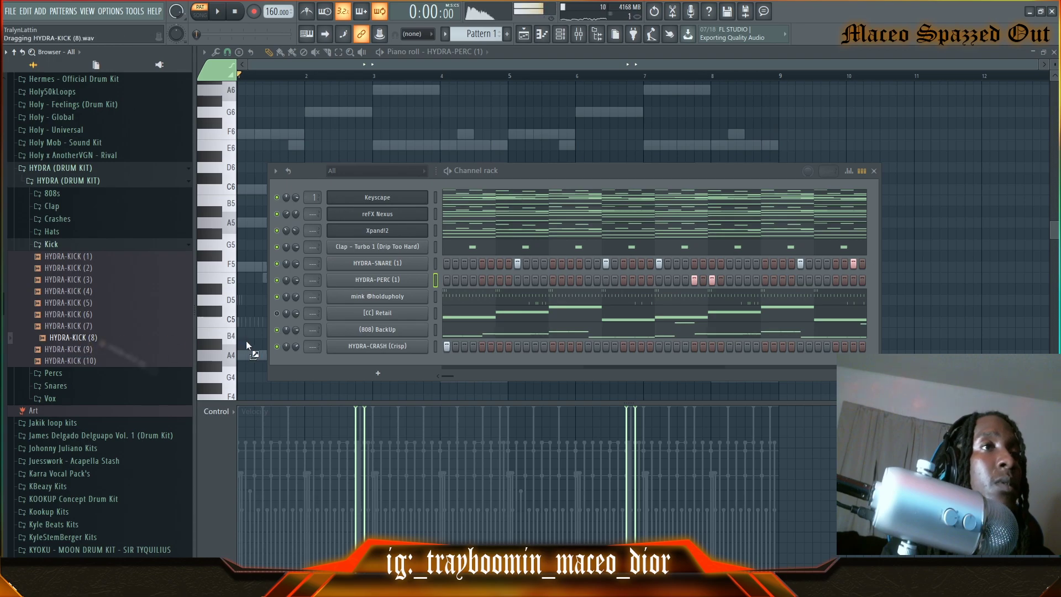
# Load the HYDRA-KICK (8) sample below the crash as a normalized channel with a hit on step 1
pyautogui.moveTo(391, 355); pyautogui.dragTo(406, 366)
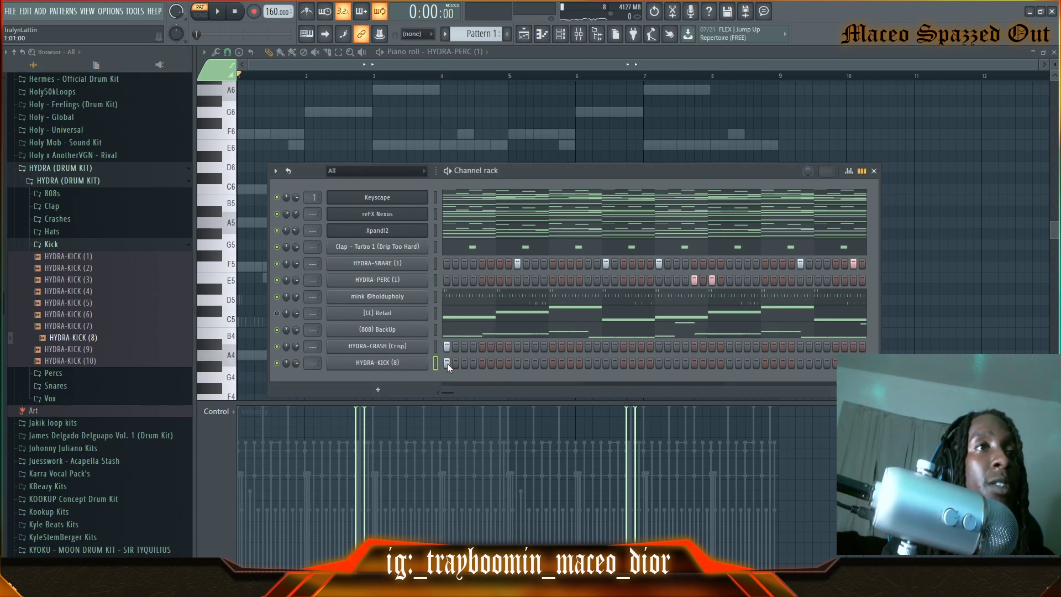
pyautogui.click(378, 363)
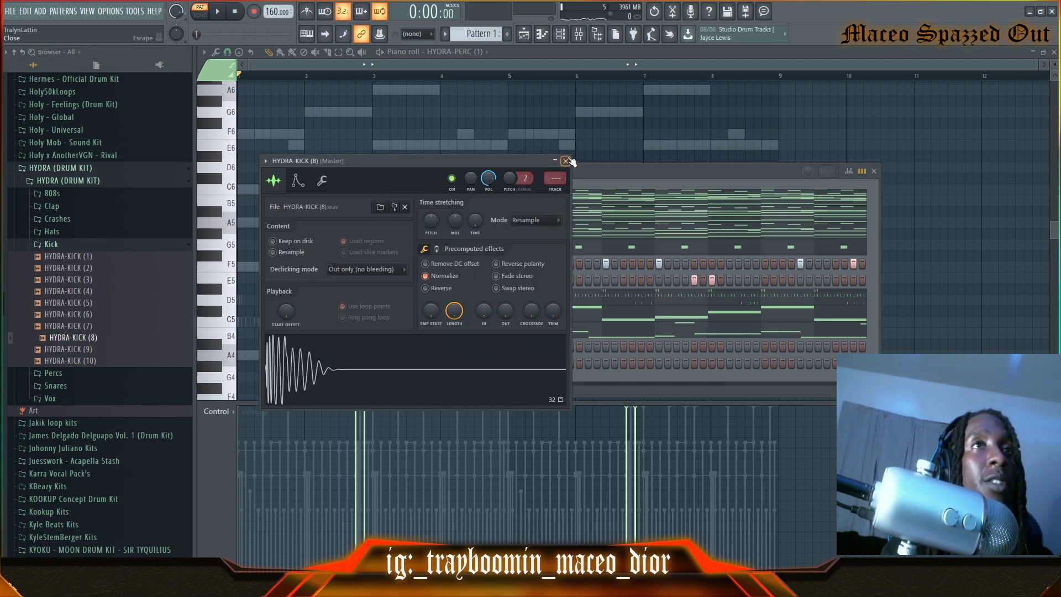
pyautogui.click(567, 161)
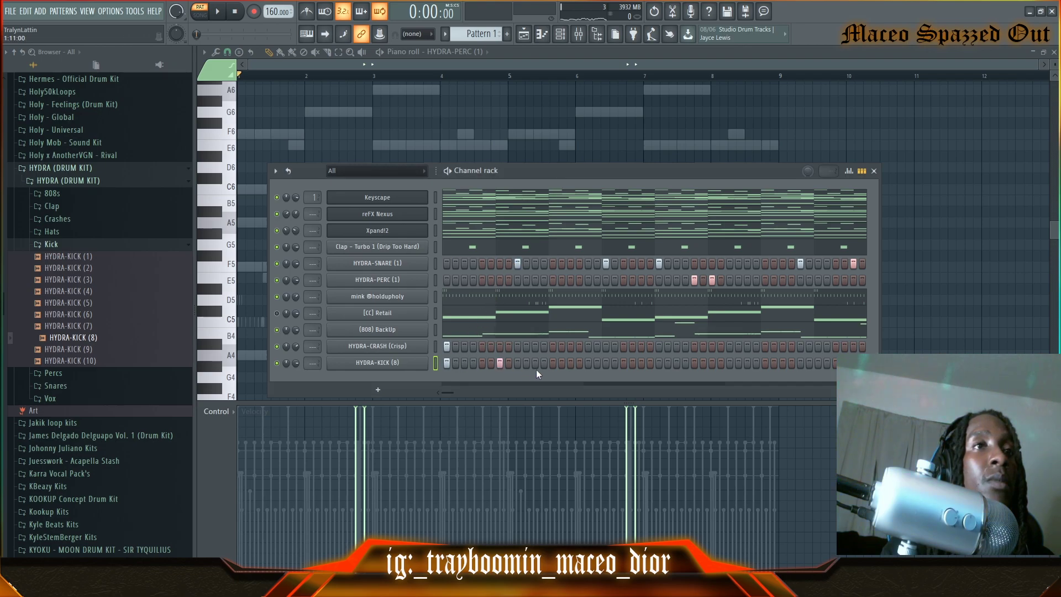
# Place kick hits on steps 7, 13, 33, 39 and 45 of HYDRA-KICK (8) while playing the pattern
pyautogui.press('space')
pyautogui.press('space')
pyautogui.click(551, 363)
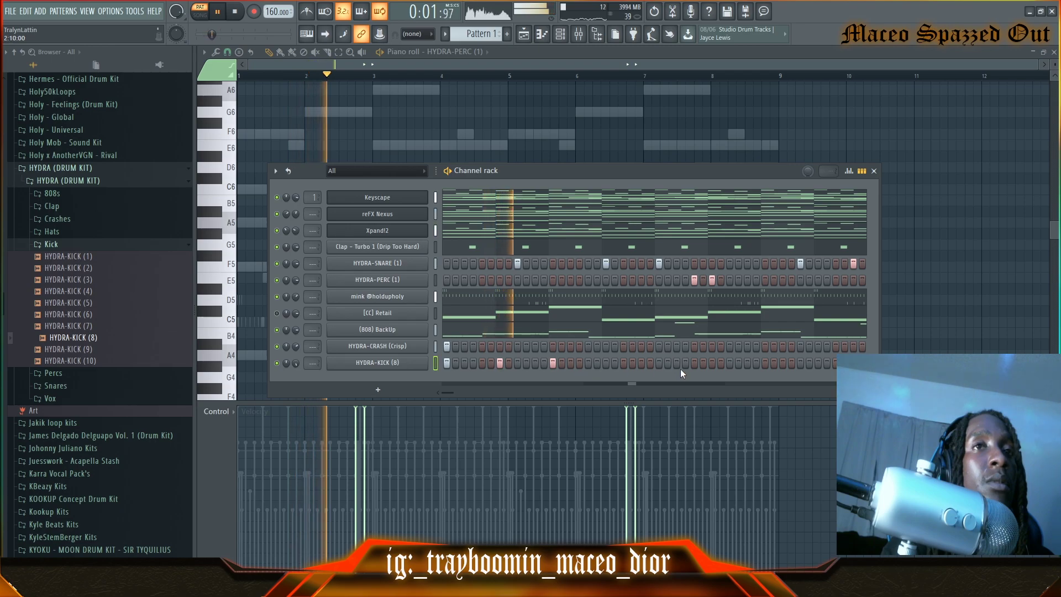
pyautogui.click(730, 363)
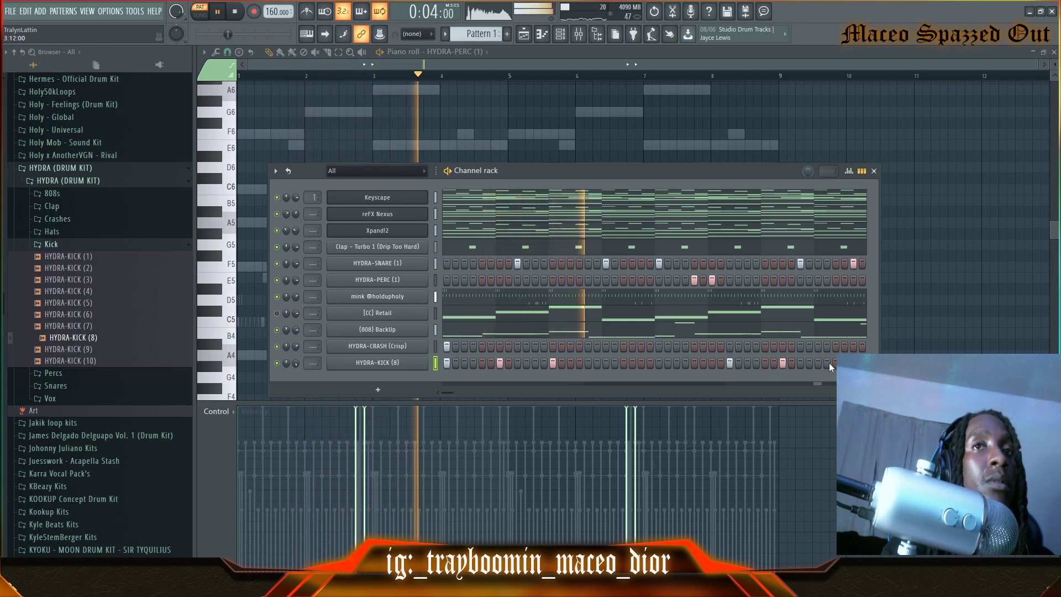
# Copy the first four bars of the HYDRA-KICK (8) part to bars 5 to 8
pyautogui.rightClick(420, 362)
pyautogui.click(451, 359)
pyautogui.moveTo(331, 325); pyautogui.dragTo(535, 336)
pyautogui.keyDown('ctrl'); pyautogui.click(565, 353); pyautogui.keyUp('ctrl')
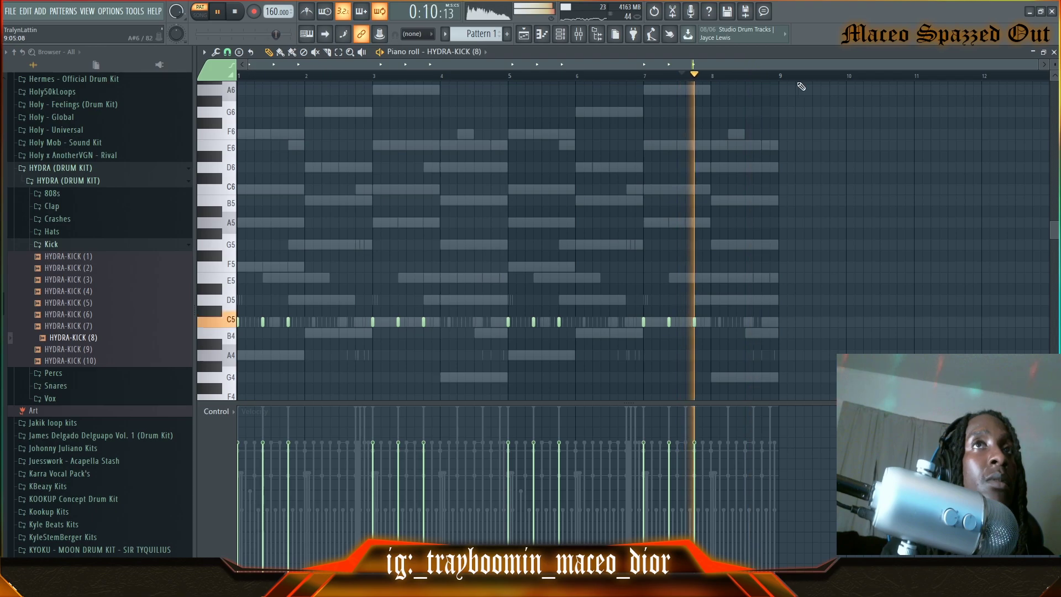
# Add C5 kick hits on steps 11, 14 and 15 of bar 8
pyautogui.scroll(4, 800, 87)
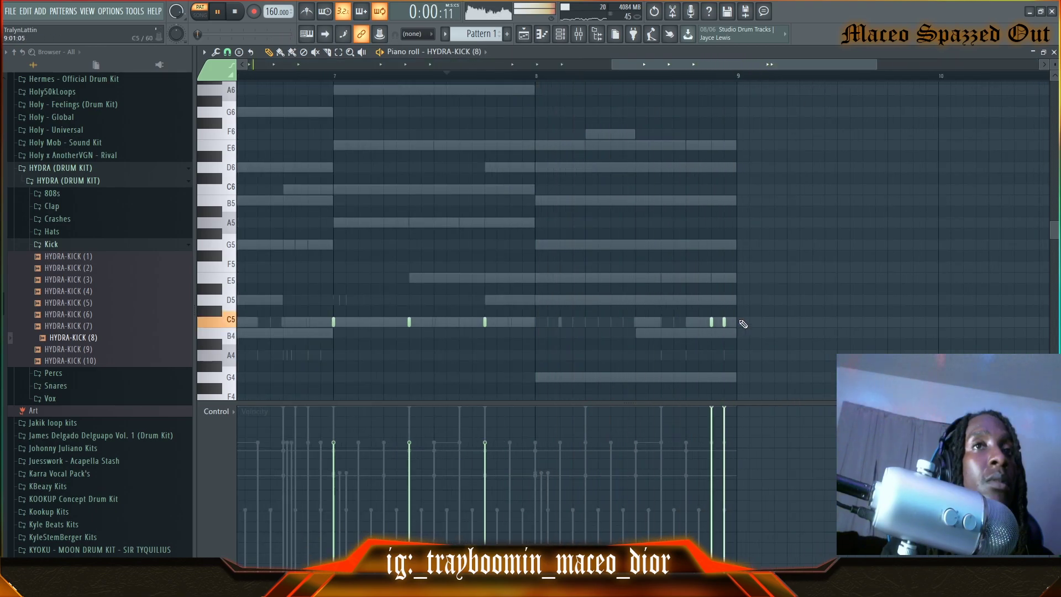
pyautogui.press('space')
pyautogui.rightClick(725, 323)
pyautogui.click(700, 322)
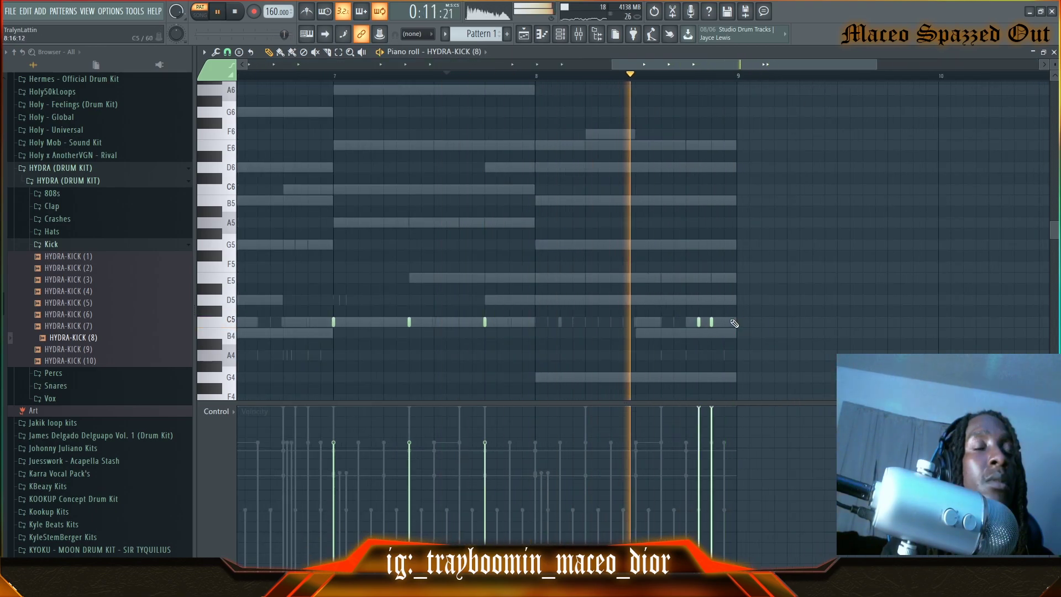
pyautogui.click(660, 322)
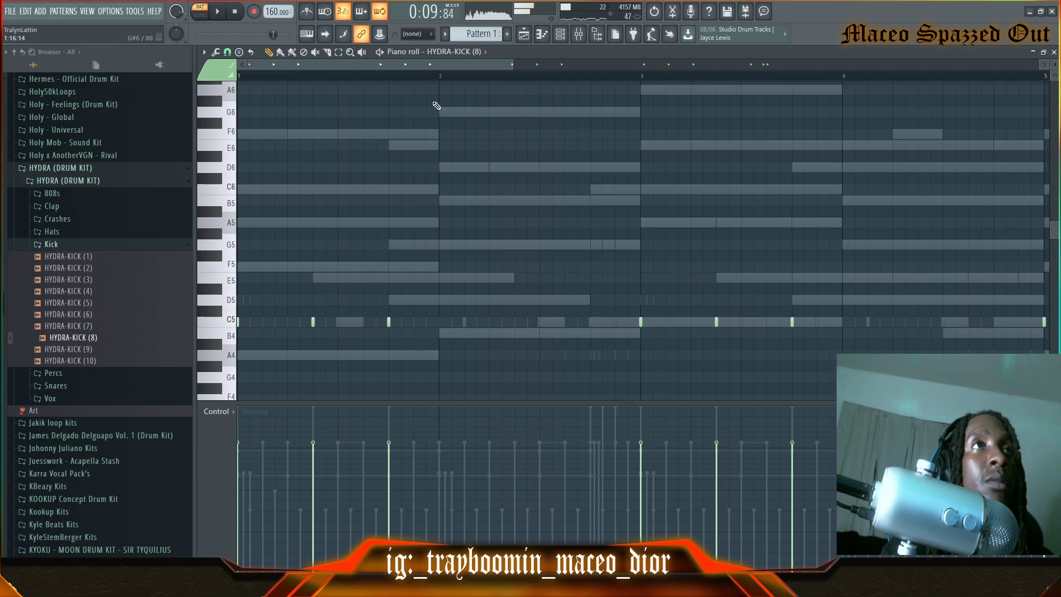
# Raise the velocity of all HYDRA-KICK (8) hits to 100%
pyautogui.scroll(-3, 437, 78)
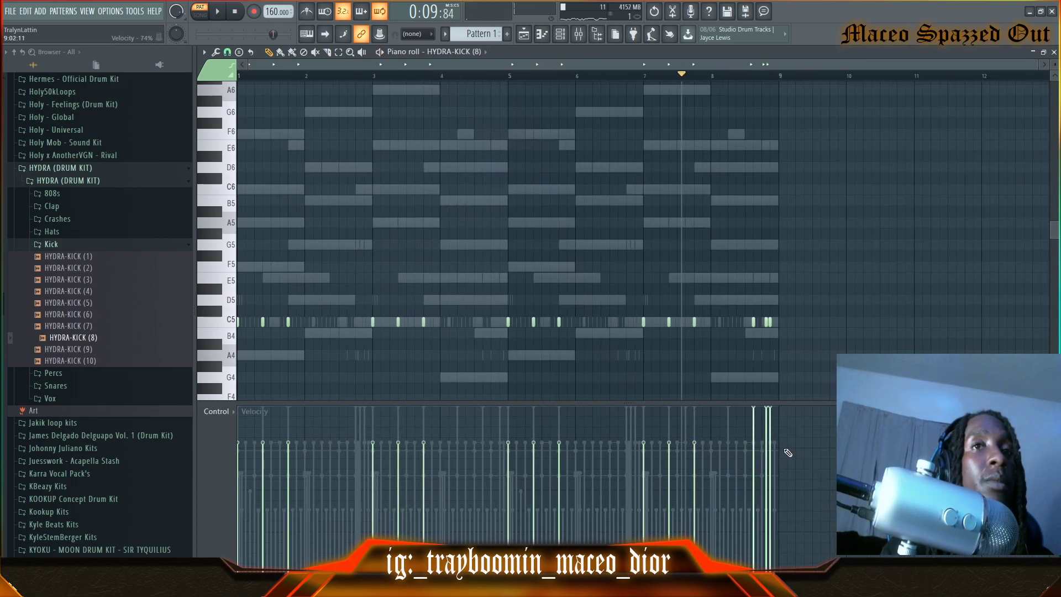
pyautogui.moveTo(618, 358); pyautogui.dragTo(274, 321)
pyautogui.rightClick(274, 322)
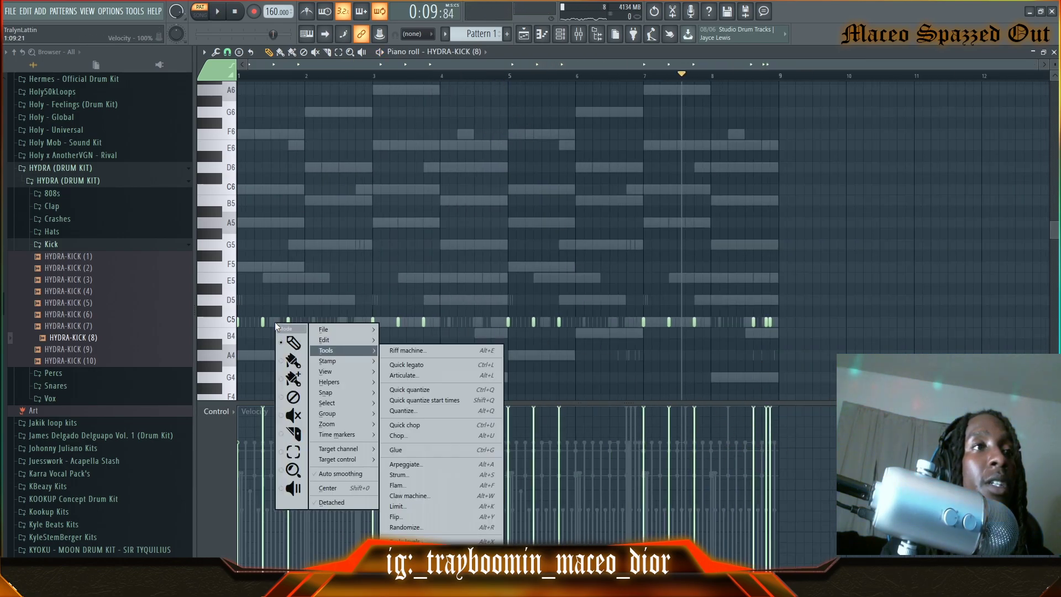
pyautogui.click(297, 274)
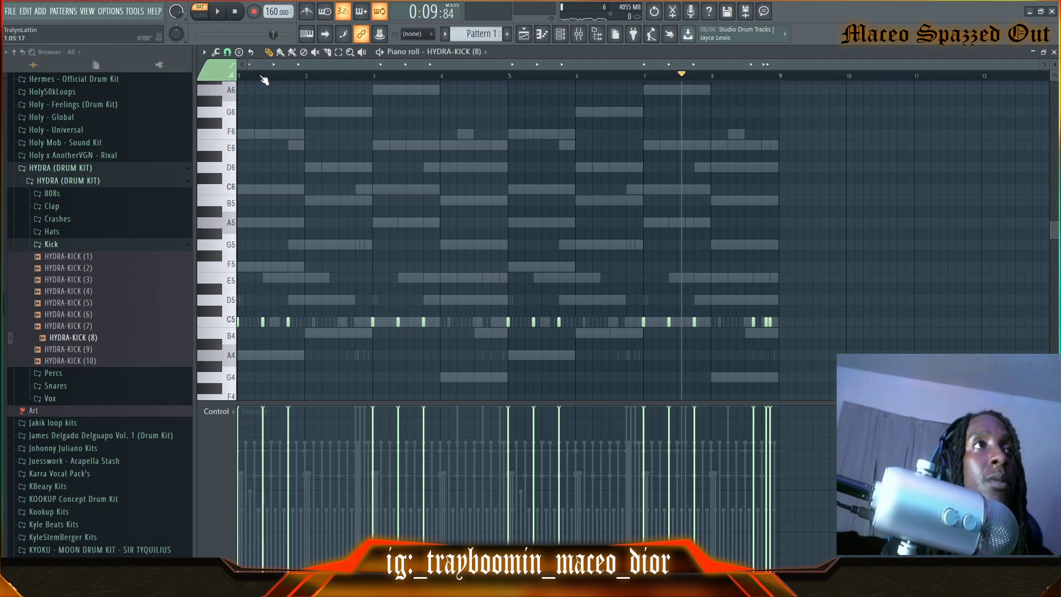
# During playback, add C5 kick hits on step 15 of bar 2 and step 11 of bar 4
pyautogui.press('space')
pyautogui.scroll(2, 367, 95)
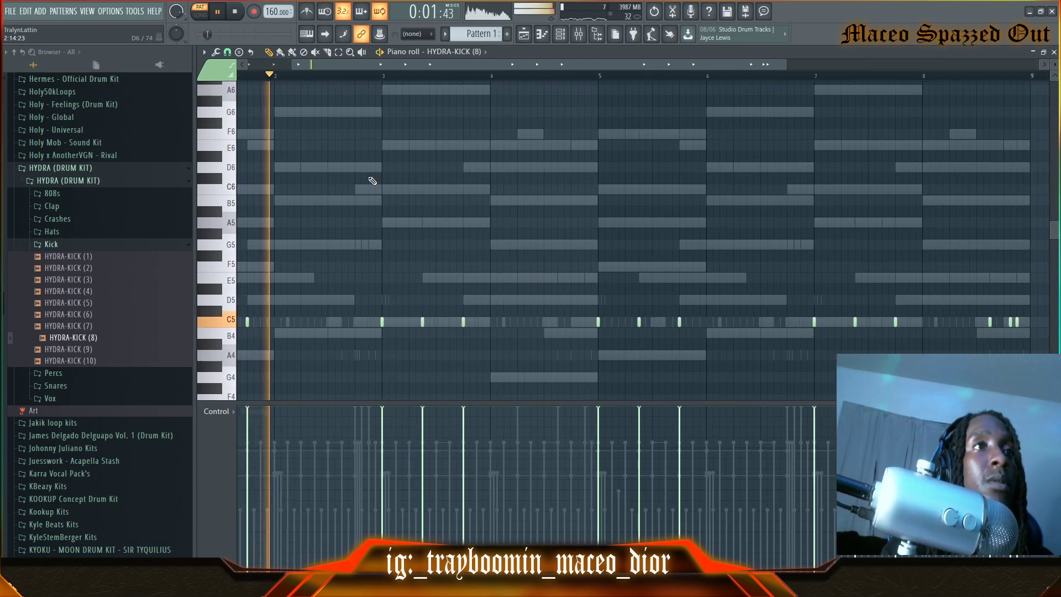
pyautogui.click(368, 322)
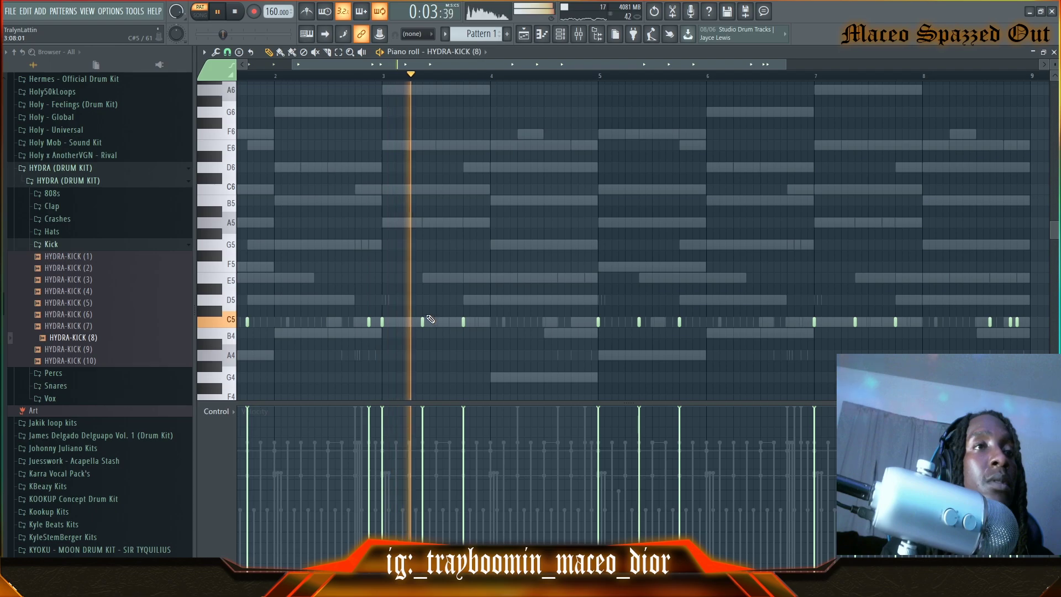
pyautogui.click(558, 322)
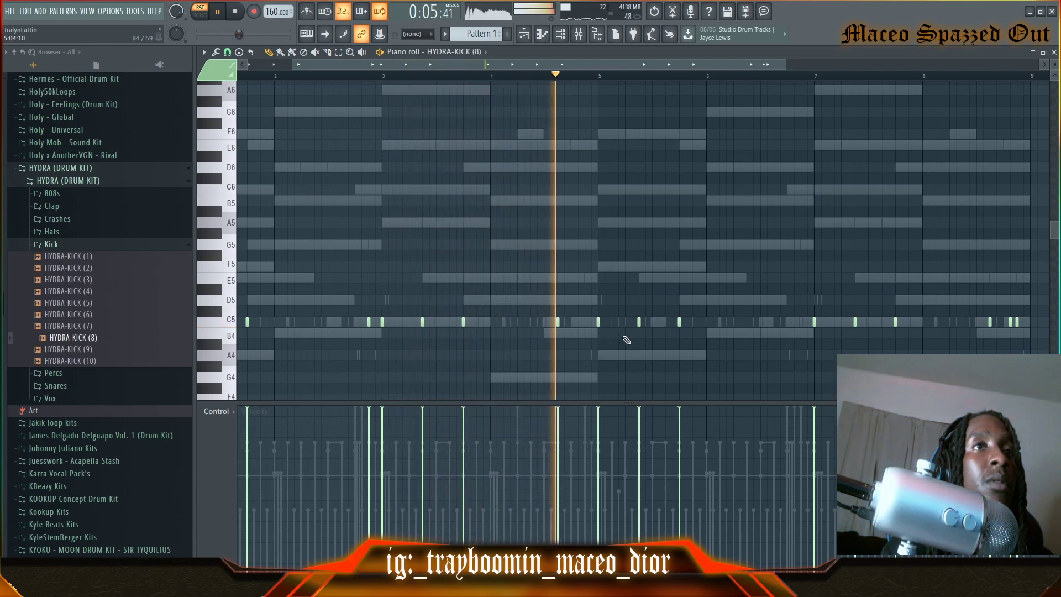
pyautogui.moveTo(559, 66); pyautogui.dragTo(678, 119)
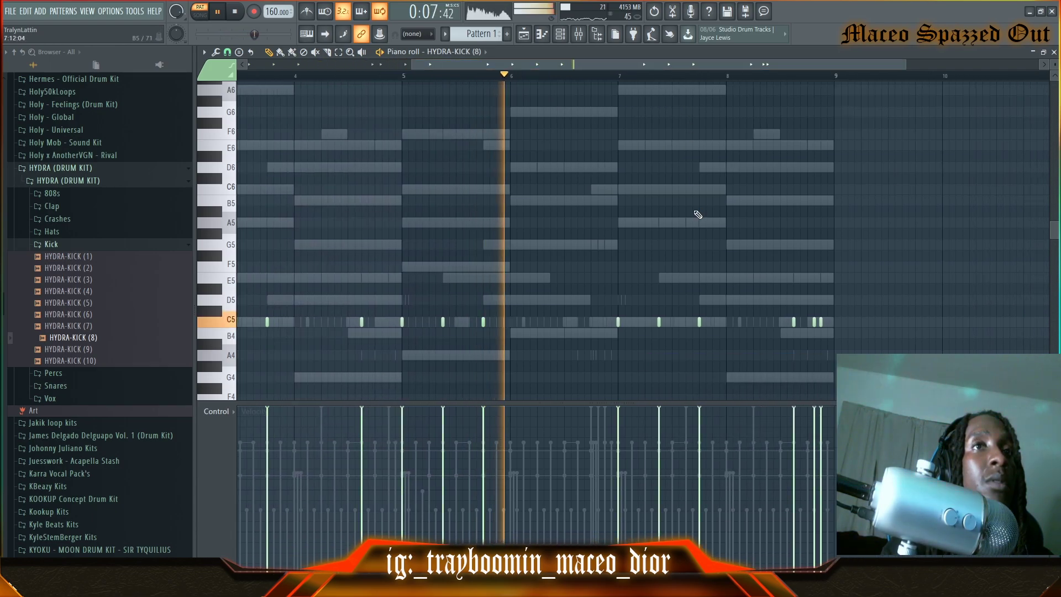
pyautogui.moveTo(689, 65); pyautogui.dragTo(722, 96)
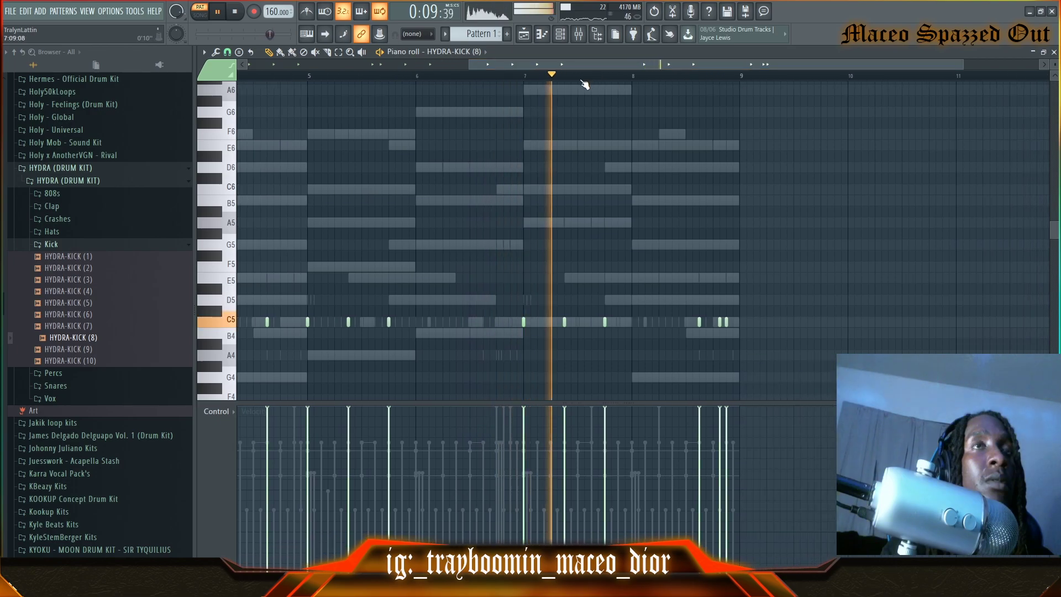
pyautogui.scroll(-3, 582, 81)
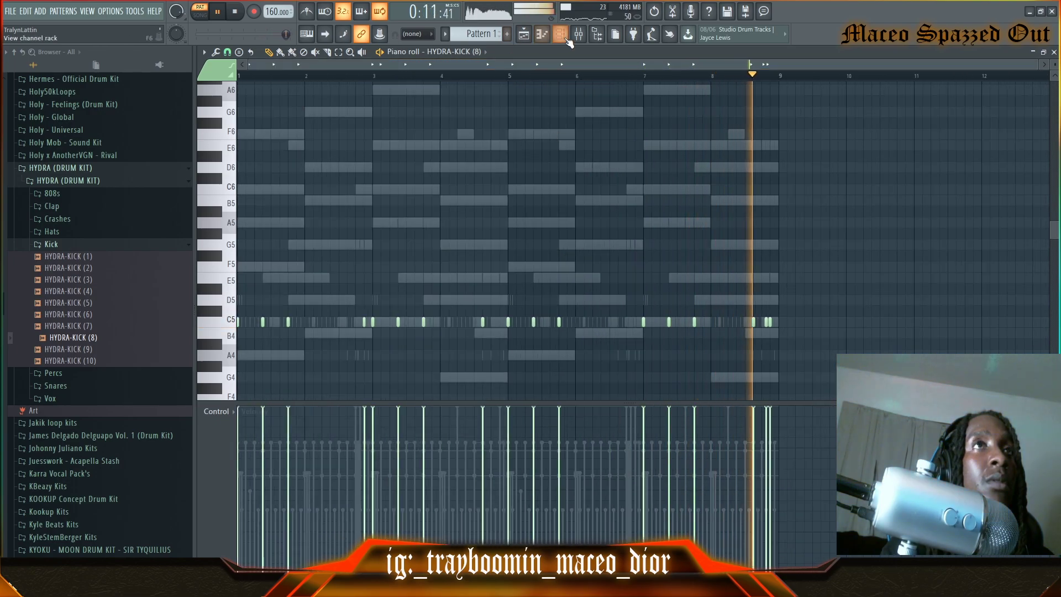
pyautogui.press('F6')
pyautogui.press('space')
# Add the HYDRA-OH (Murda) open hat from the Hats folder below the kick, with a hit on step 5
pyautogui.click(67, 244)
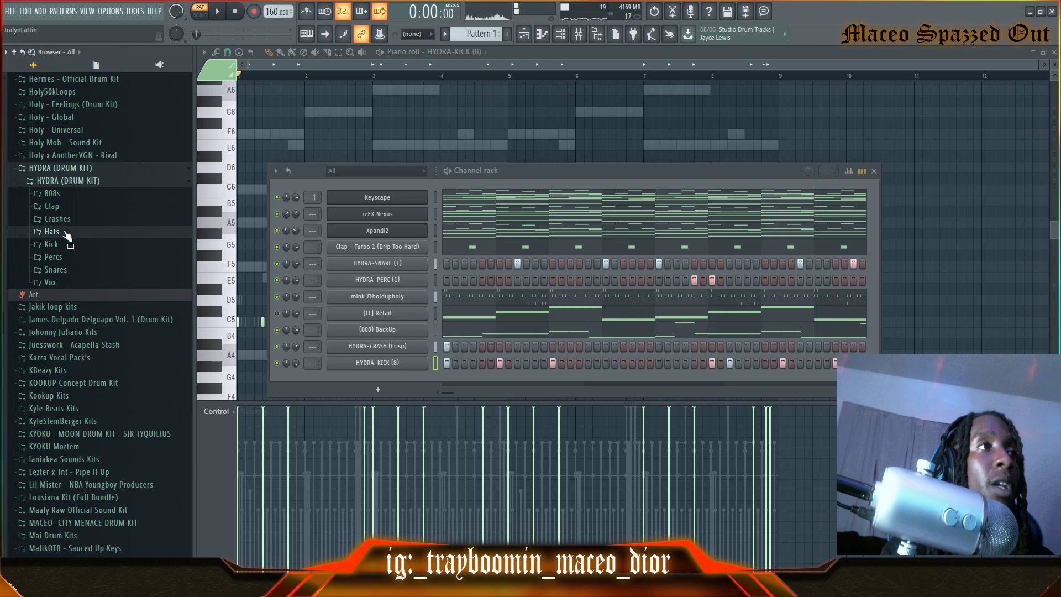
pyautogui.click(65, 232)
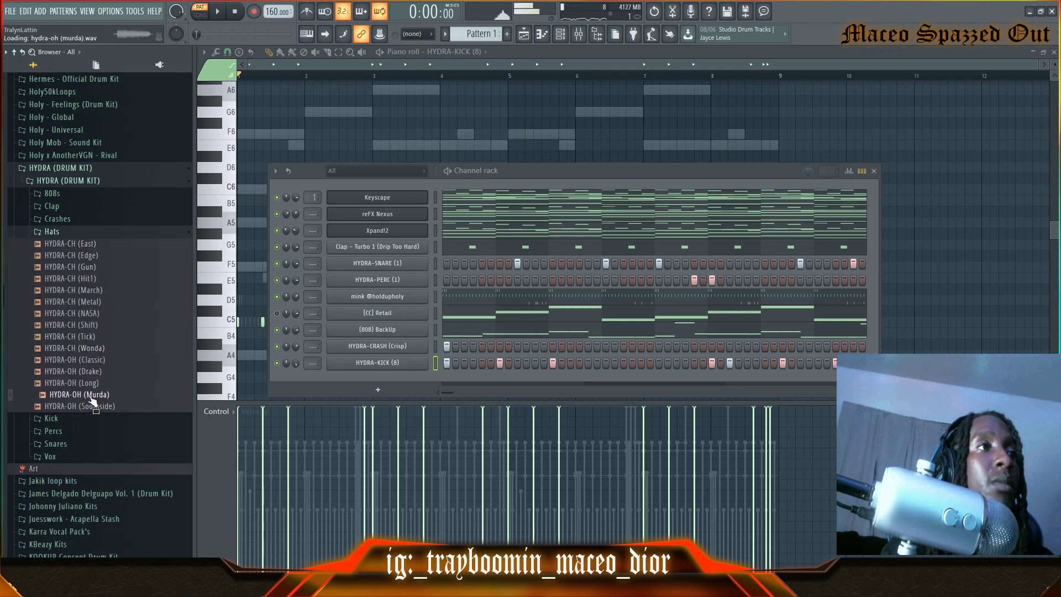
pyautogui.moveTo(406, 376); pyautogui.dragTo(405, 378)
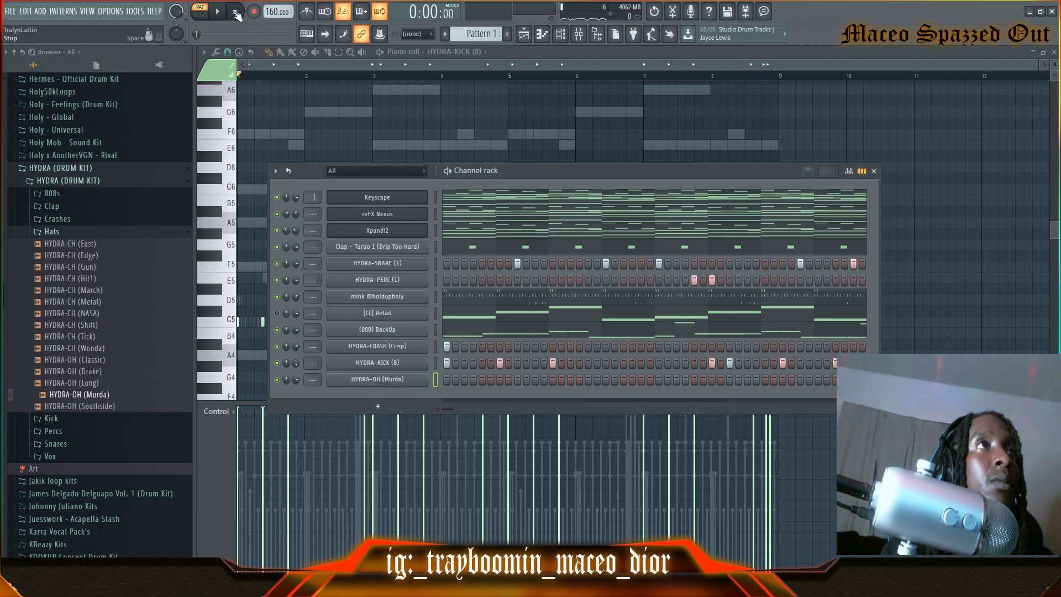
pyautogui.click(482, 379)
pyautogui.press('space')
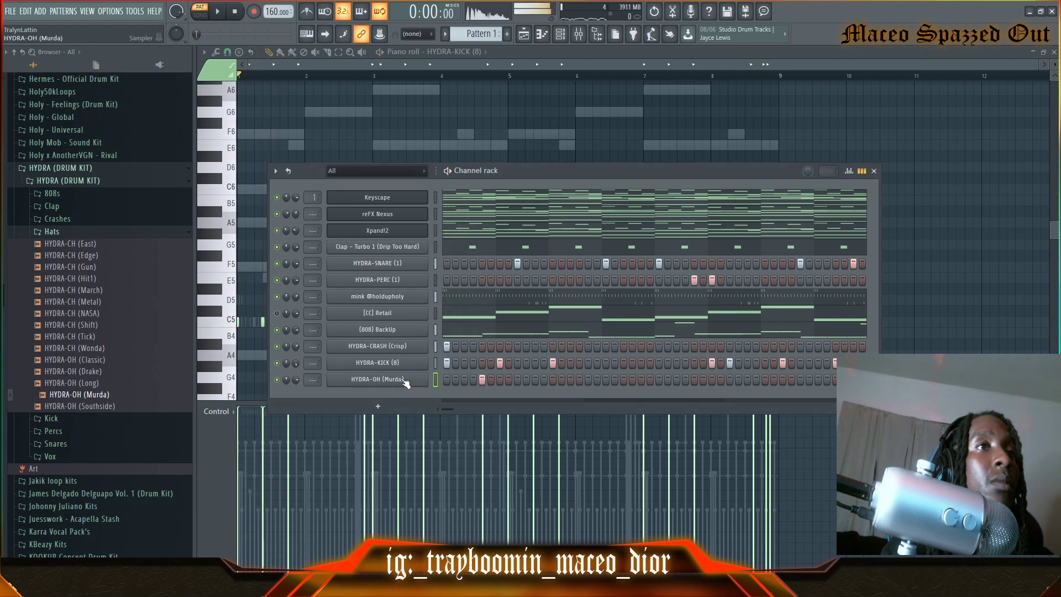
# Set the start offset of the HYDRA-OH (Murda) sample to 11% and play the pattern
pyautogui.click(407, 381)
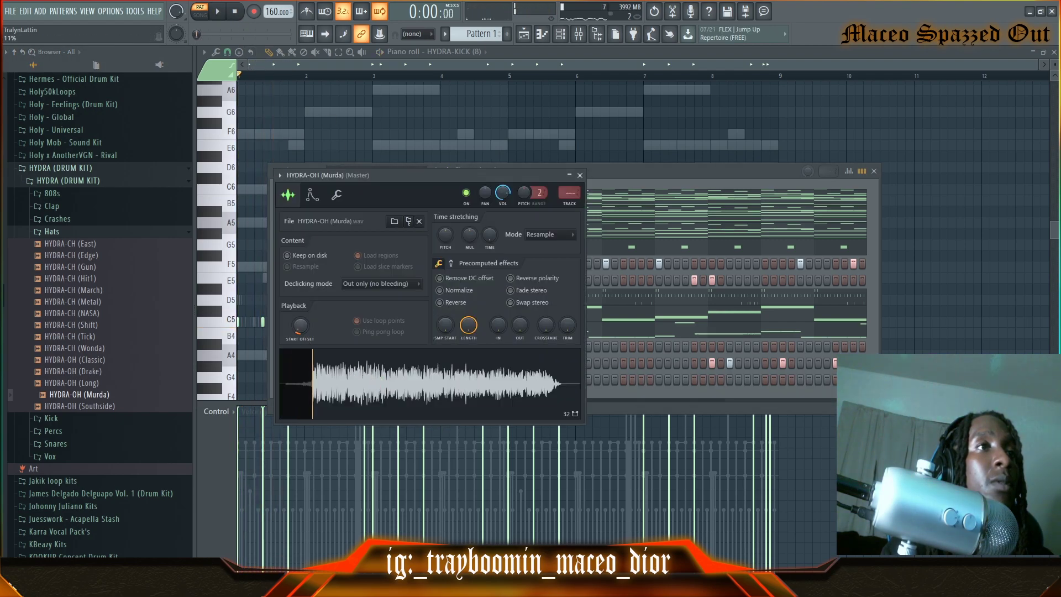
pyautogui.press('space')
pyautogui.click(580, 176)
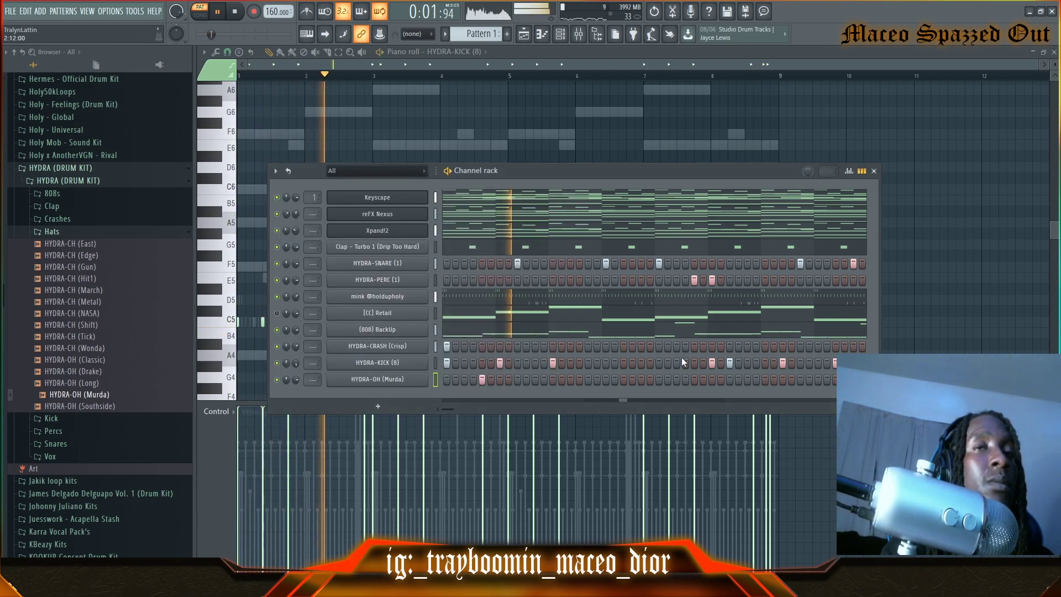
# Add an open hat hit on step 37 of HYDRA-OH (Murda) and copy its four bars to bars 5 to 8
pyautogui.click(766, 380)
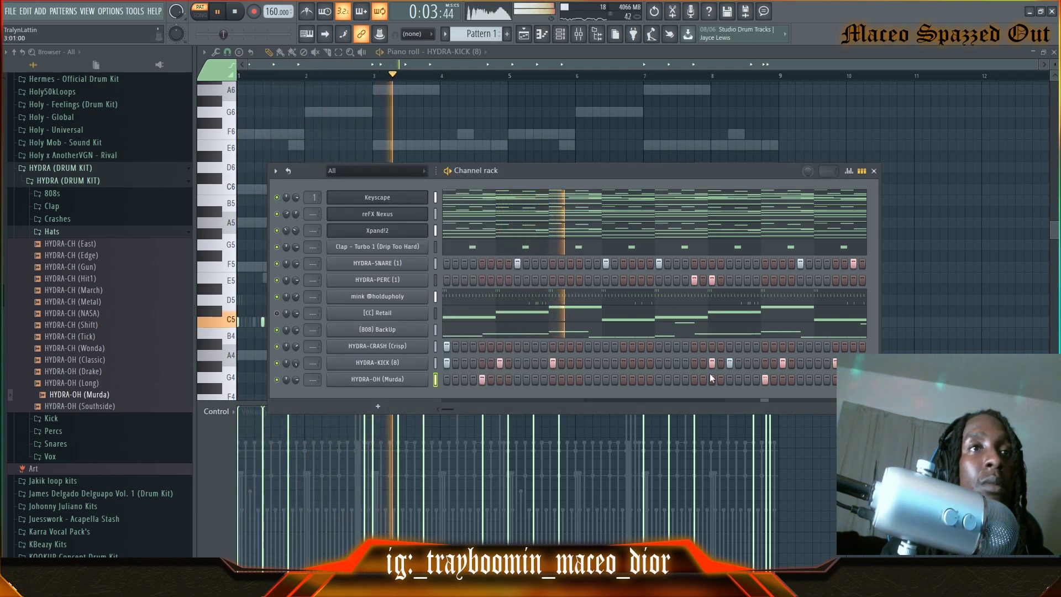
pyautogui.rightClick(404, 378)
pyautogui.click(442, 374)
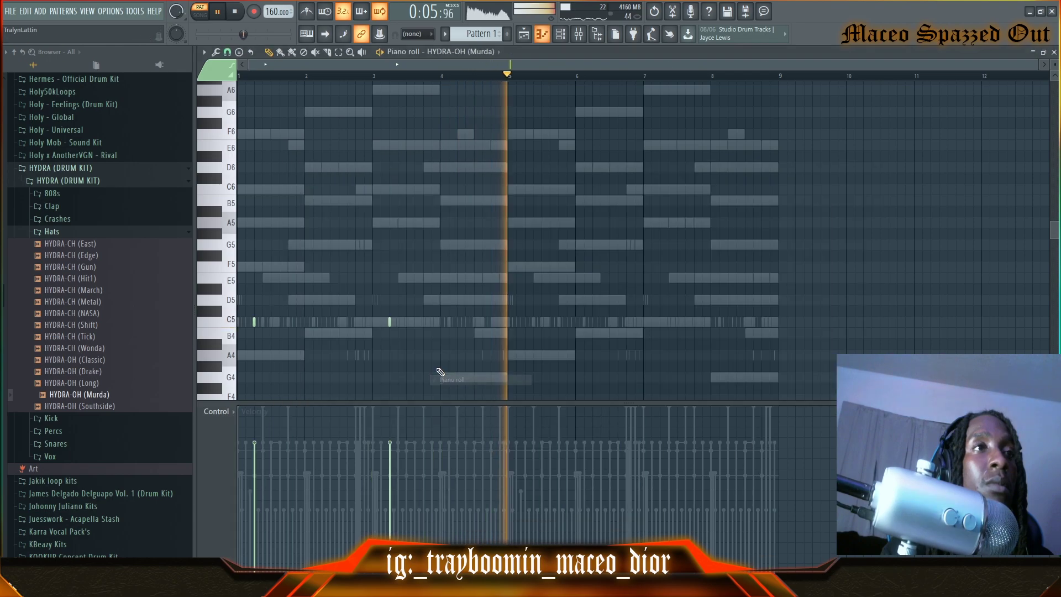
pyautogui.press('space')
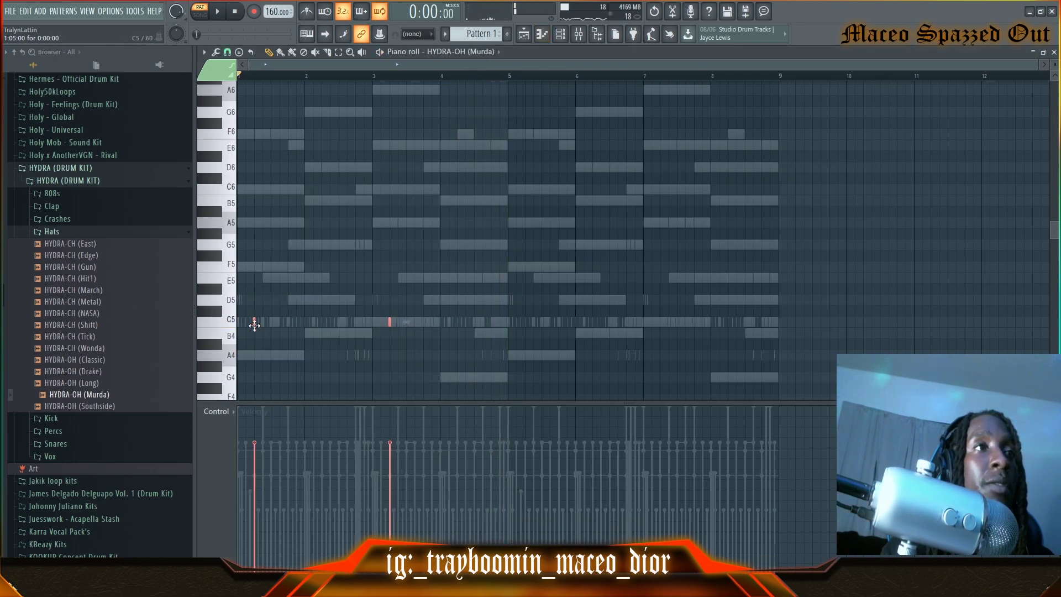
pyautogui.press('F6')
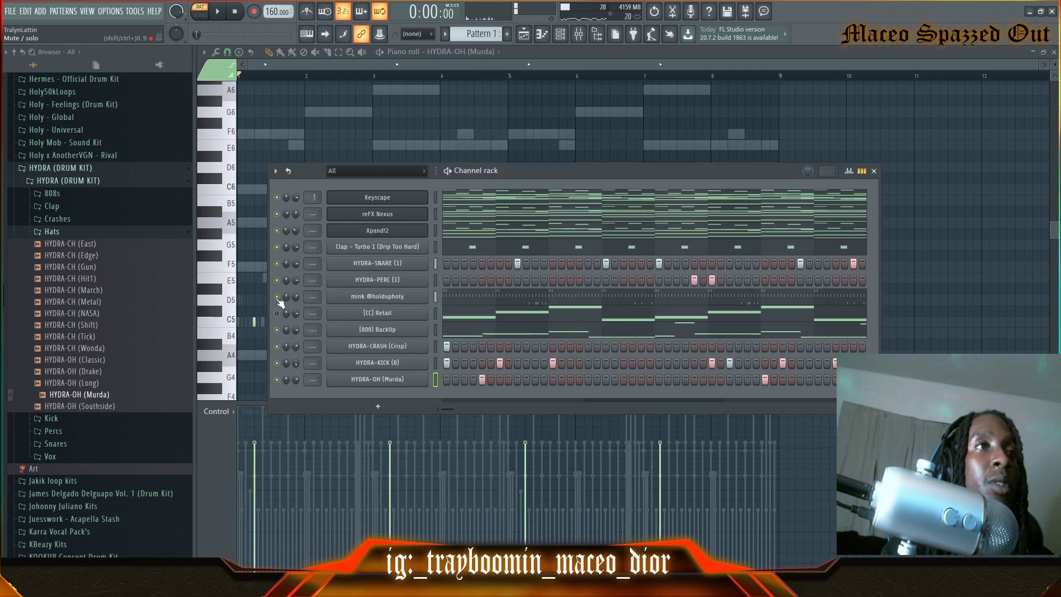
pyautogui.click(496, 302)
pyautogui.press('space')
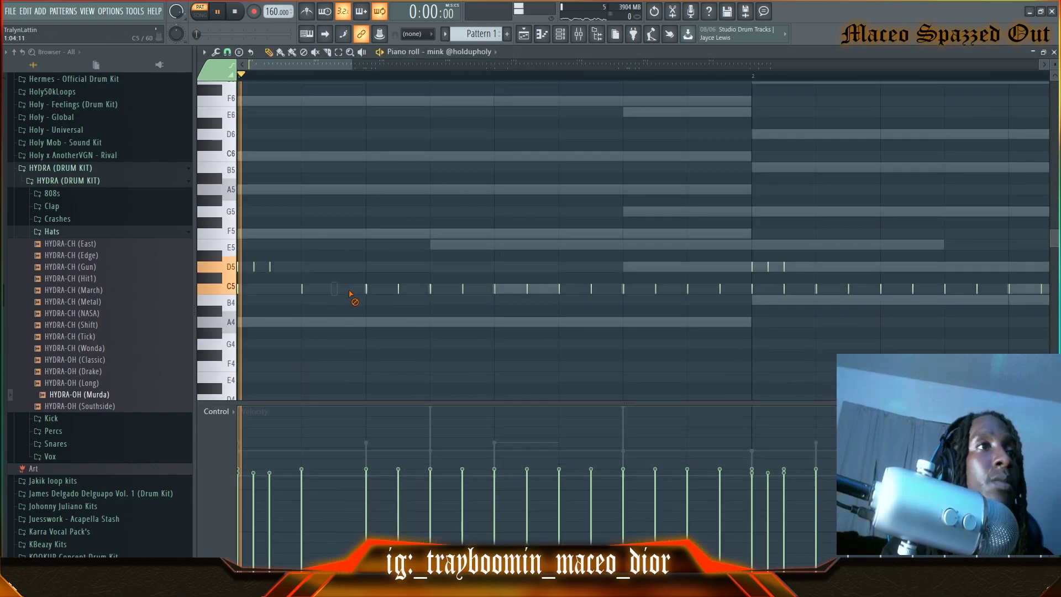
pyautogui.press('space')
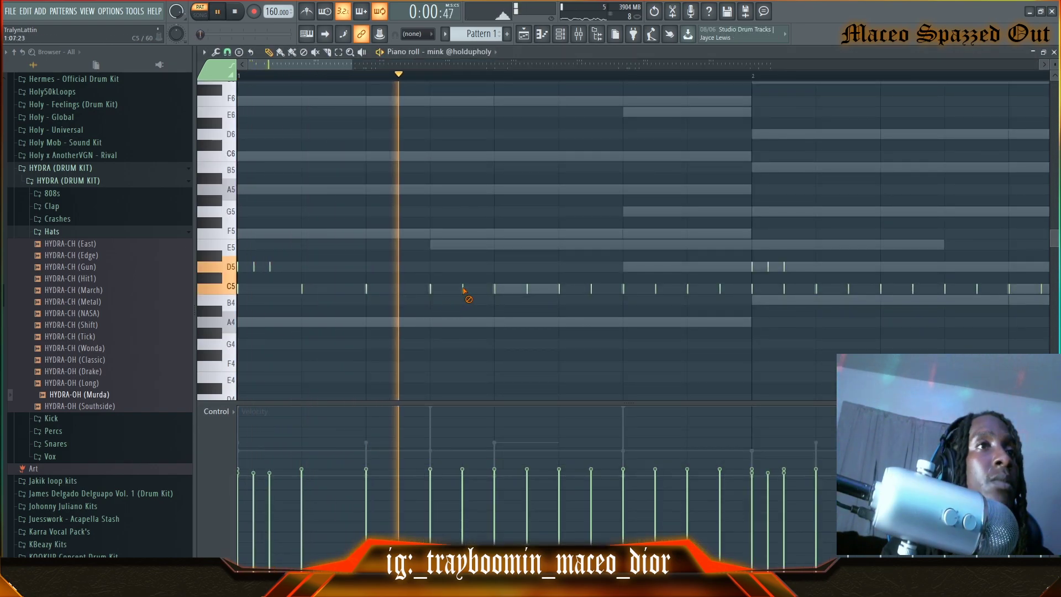
pyautogui.rightClick(528, 294)
pyautogui.rightClick(591, 293)
pyautogui.rightClick(656, 291)
pyautogui.rightClick(720, 298)
pyautogui.press('space')
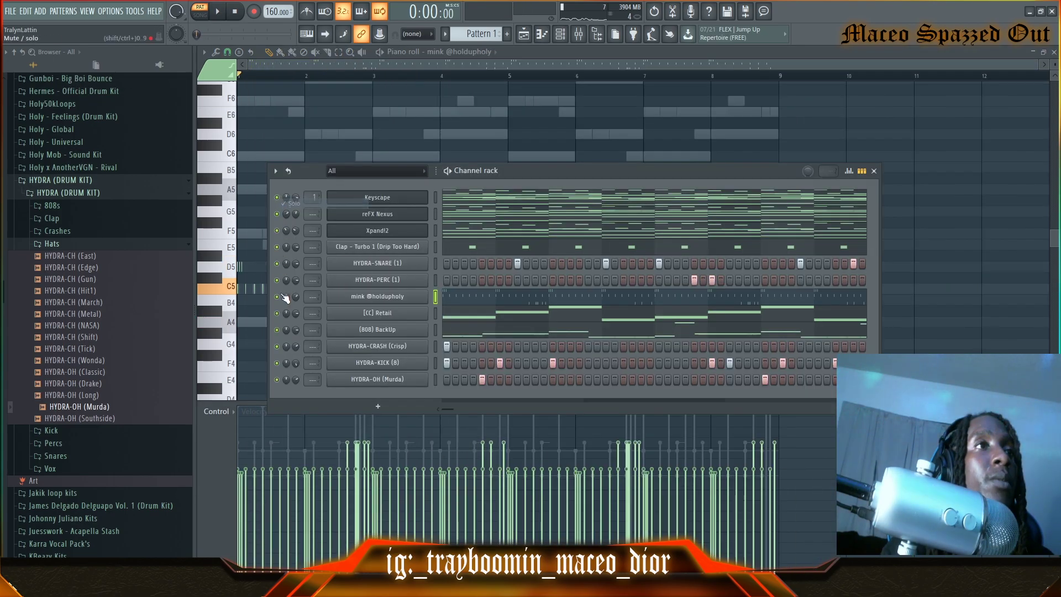
# Play the full eight-bar beat with all channels on and collapse the HYDRA (DRUM KIT) folder
pyautogui.press('space')
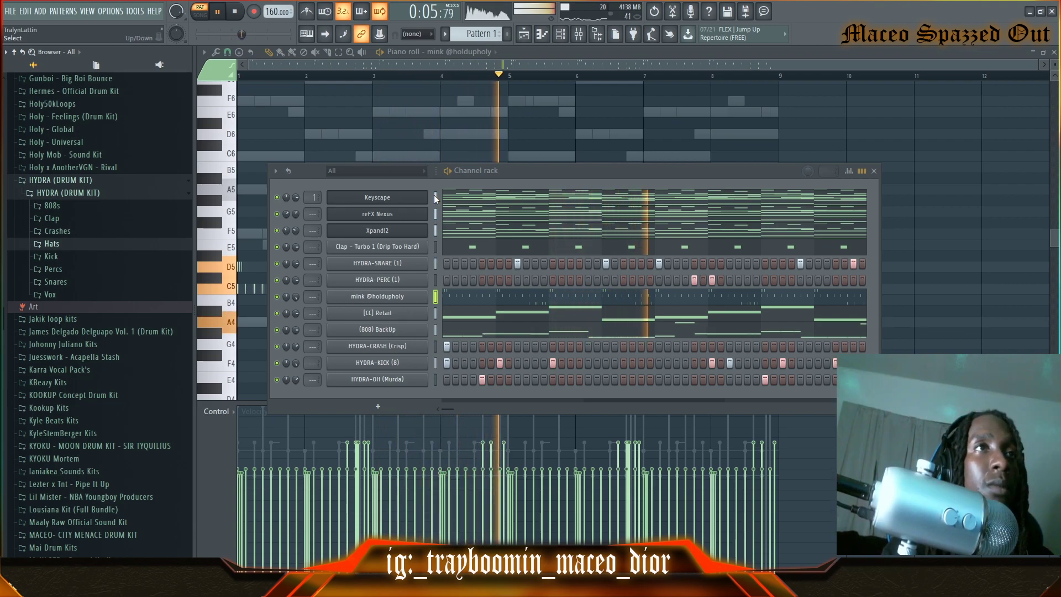
pyautogui.moveTo(311, 170)
pyautogui.mouseDown()
pyautogui.moveTo(351, 168)
pyautogui.moveTo(327, 179)
pyautogui.mouseUp()
pyautogui.click(61, 180)
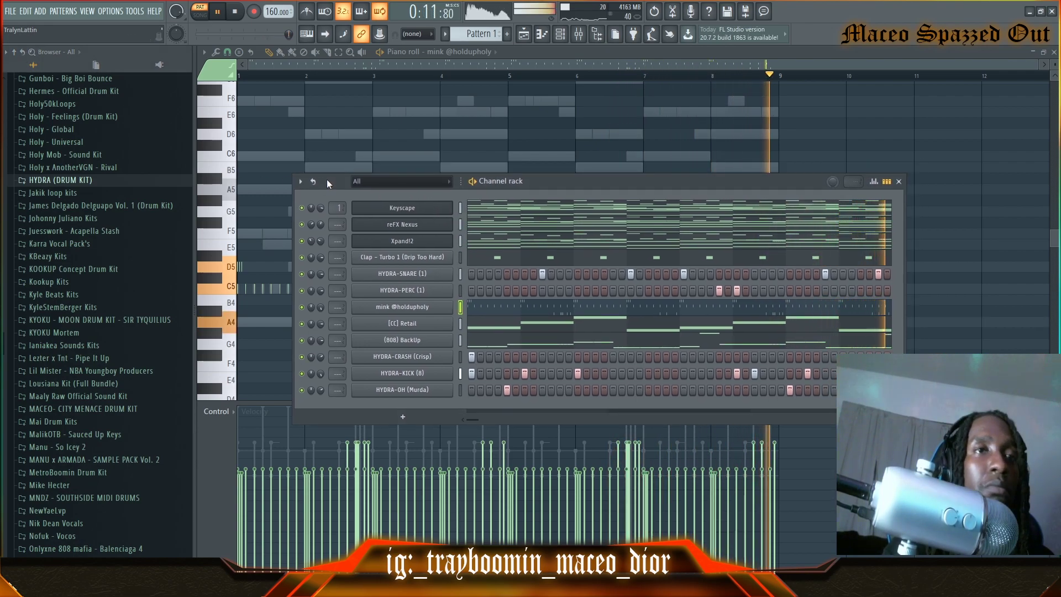
pyautogui.press('space')
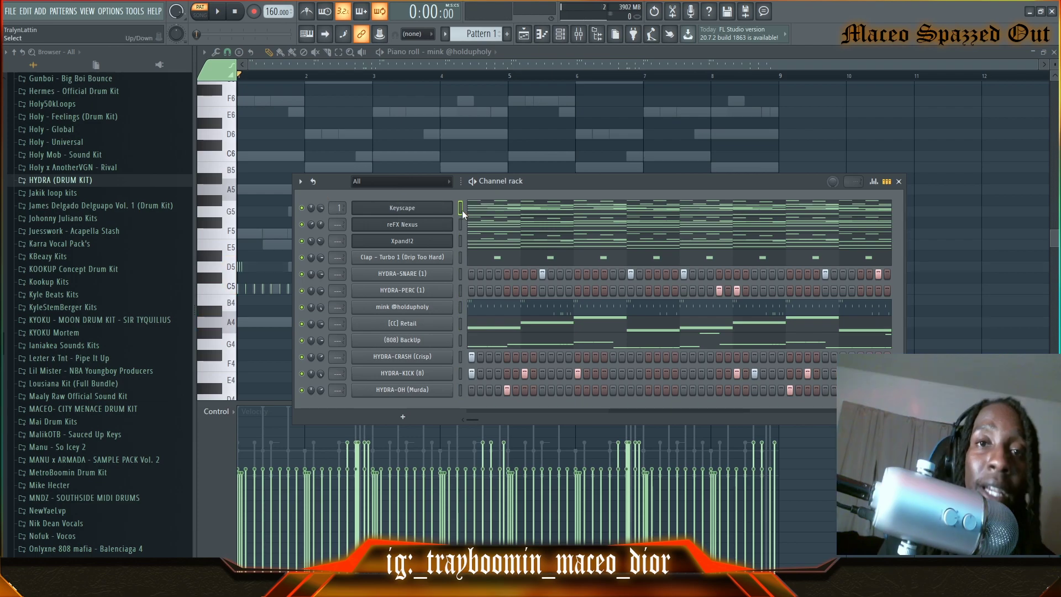